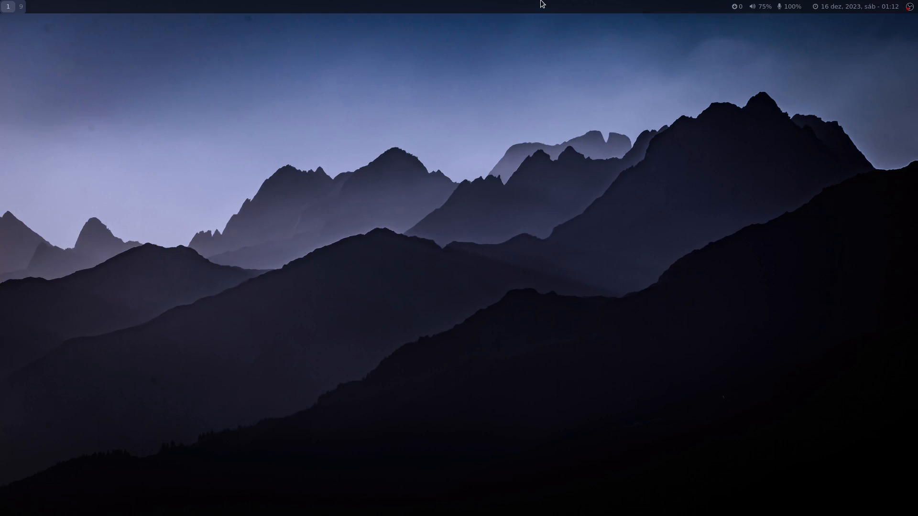
# Open a terminal and run neofetch to view the system information, including the desktop environment entry.
pyautogui.press('super+Return')
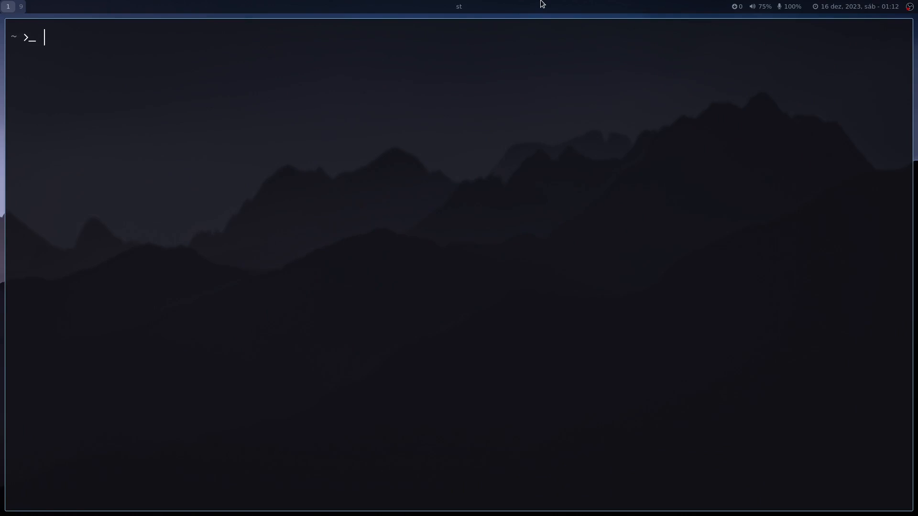
pyautogui.write('neofetch')
pyautogui.press('Return')
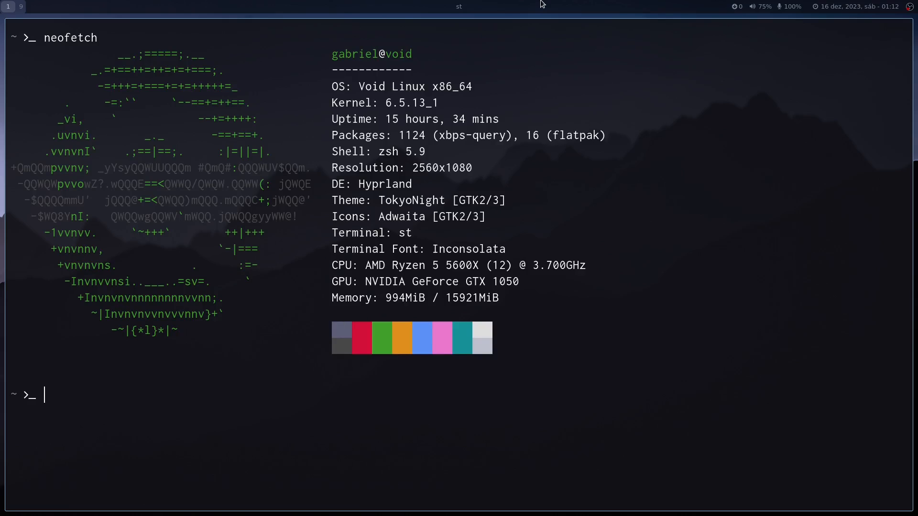
pyautogui.moveTo(415, 184); pyautogui.dragTo(357, 186)
pyautogui.click(357, 185)
# Clear the terminal, go to the hypr configuration directory and open hyprland.conf in Vim.
pyautogui.hotkey('ctrl', 'l')
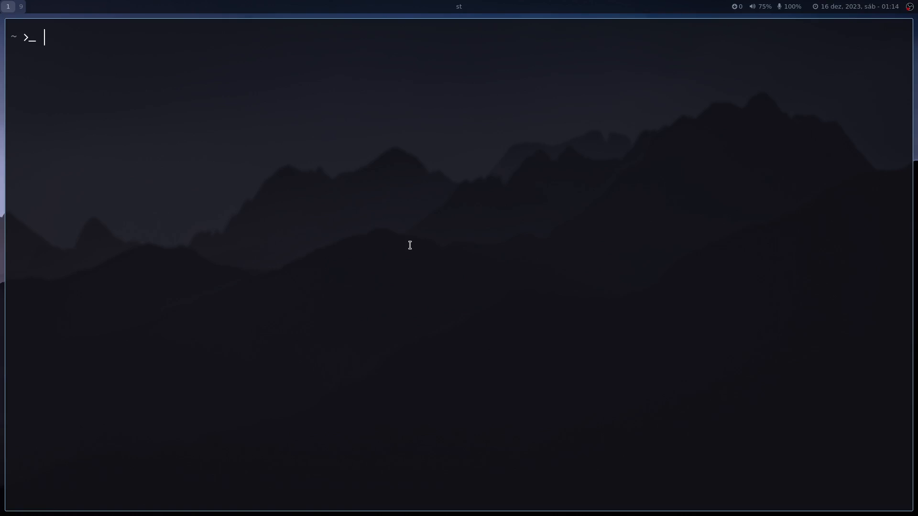
pyautogui.write('hypr')
pyautogui.press('Return')
pyautogui.write('vim hyprl')
pyautogui.press('Tab')
pyautogui.press('Return')
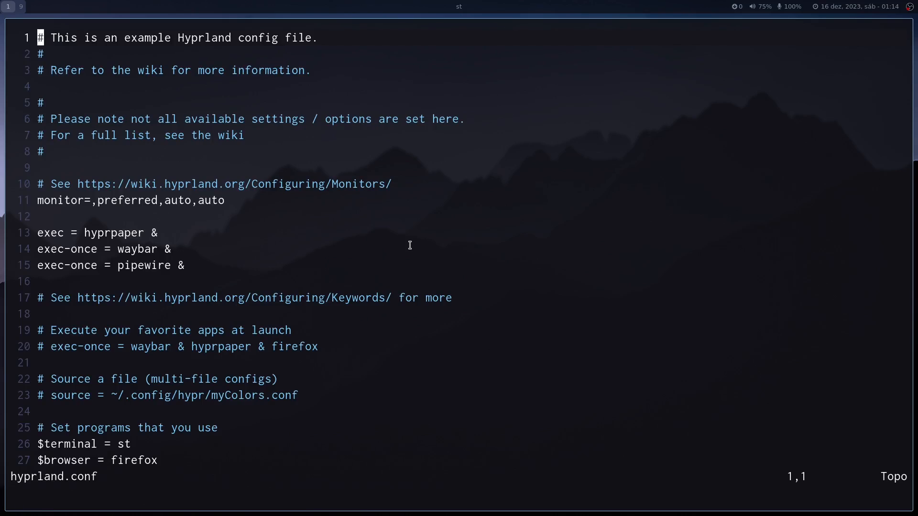
# Look over the opening sections of hyprland.conf, from the monitor line to the keyboard input settings.
pyautogui.press('j')
pyautogui.press('j')
pyautogui.press('j')
pyautogui.press('j')
pyautogui.press('j')
pyautogui.press('j')
pyautogui.press('j')
pyautogui.press('j')
pyautogui.press('j')
pyautogui.press('j')
pyautogui.press('j')
pyautogui.press('j')
pyautogui.press('j')
pyautogui.press('j')
pyautogui.press('j')
pyautogui.press('j')
pyautogui.press('j')
pyautogui.press('j')
pyautogui.press('j')
pyautogui.press('j')
pyautogui.press('k')
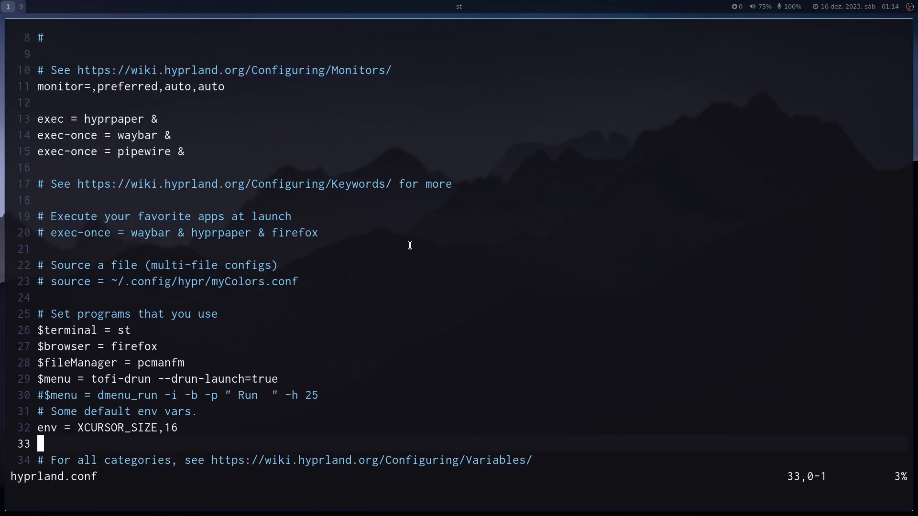
pyautogui.press('j')
pyautogui.press('j')
pyautogui.press('j')
pyautogui.press('j')
pyautogui.press('j')
pyautogui.press('j')
pyautogui.press('j')
pyautogui.press('j')
pyautogui.press('j')
pyautogui.press('j')
pyautogui.press('j')
pyautogui.press('j')
pyautogui.press('j')
pyautogui.press('j')
pyautogui.press('j')
pyautogui.press('k')
pyautogui.press('k')
pyautogui.press('k')
pyautogui.press('k')
pyautogui.press('k')
pyautogui.press('k')
pyautogui.press('k')
pyautogui.press('k')
pyautogui.press('k')
pyautogui.press('k')
pyautogui.press('k')
pyautogui.press('k')
pyautogui.press('k')
pyautogui.press('k')
pyautogui.press('k')
pyautogui.press('k')
pyautogui.press('k')
pyautogui.press('k')
pyautogui.press('k')
pyautogui.press('k')
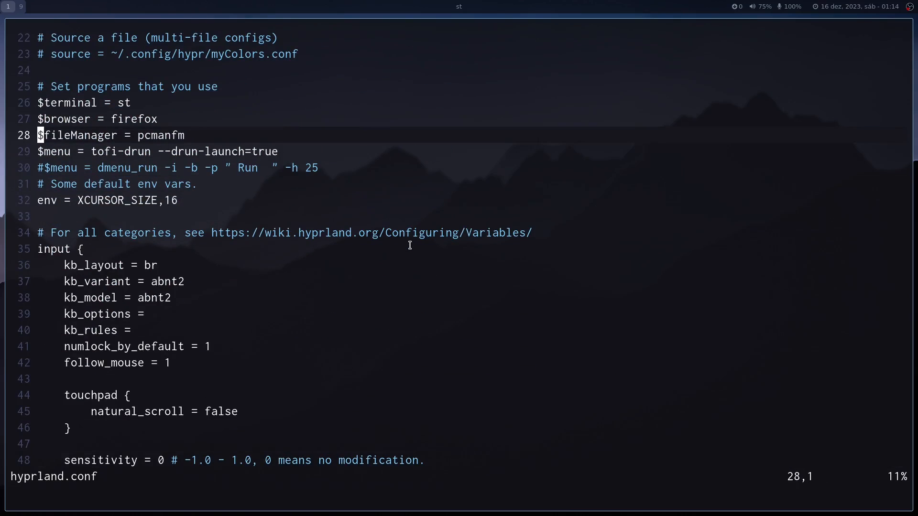
pyautogui.press('j')
pyautogui.press('j')
pyautogui.press('j')
pyautogui.press('j')
pyautogui.press('j')
pyautogui.press('j')
pyautogui.press('j')
pyautogui.press('j')
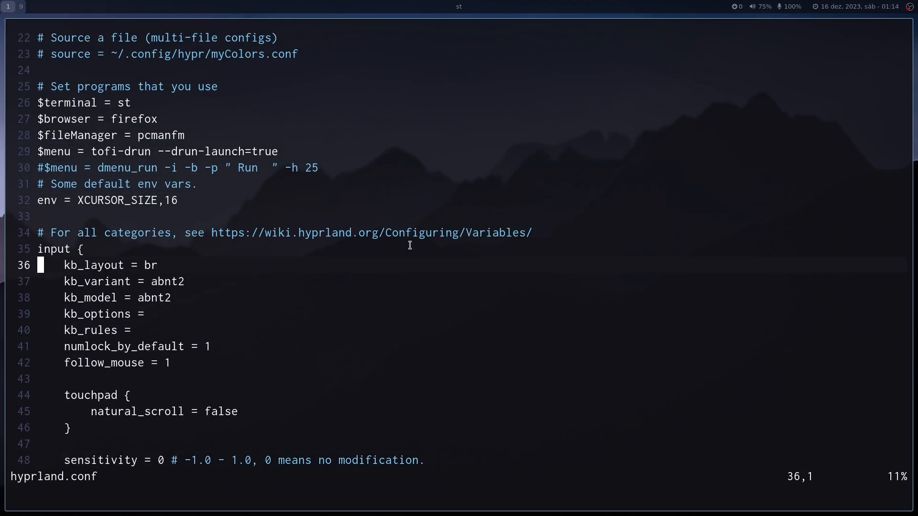
pyautogui.press('k')
pyautogui.press('k')
pyautogui.press('k')
pyautogui.press('k')
pyautogui.press('k')
pyautogui.press('k')
pyautogui.press('k')
pyautogui.press('k')
pyautogui.press('k')
pyautogui.press('k')
pyautogui.press('k')
pyautogui.press('k')
pyautogui.press('k')
pyautogui.press('k')
pyautogui.press('k')
pyautogui.press('k')
pyautogui.press('k')
pyautogui.press('k')
pyautogui.press('k')
pyautogui.press('k')
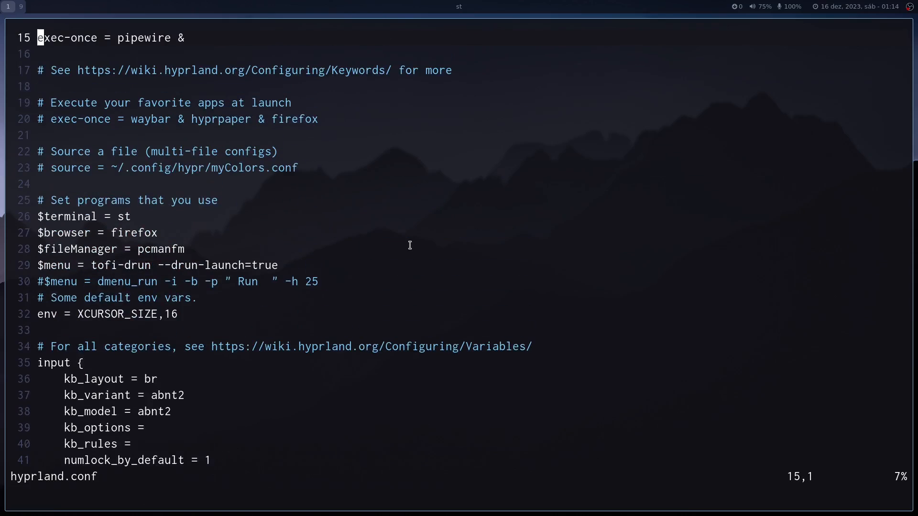
# Examine the variables that define the terminal, browser, file manager and menu programs.
pyautogui.press('j')
pyautogui.press('j')
pyautogui.press('j')
pyautogui.press('j')
pyautogui.press('j')
pyautogui.press('j')
pyautogui.press('j')
pyautogui.press('j')
pyautogui.press('j')
pyautogui.press('j')
pyautogui.press('j')
pyautogui.press('j')
pyautogui.press('k')
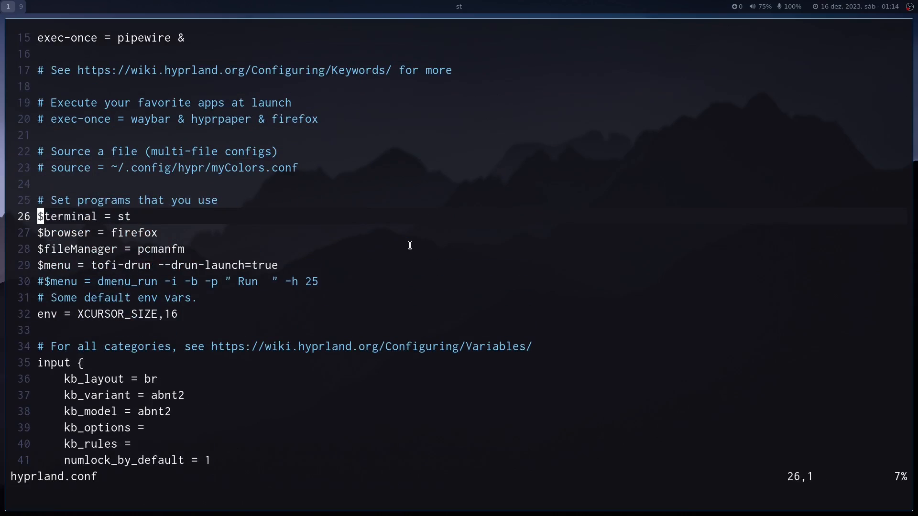
pyautogui.hotkey('shift', 'v')
pyautogui.press('l')
pyautogui.press('l')
pyautogui.press('l')
pyautogui.press('l')
pyautogui.press('l')
pyautogui.press('l')
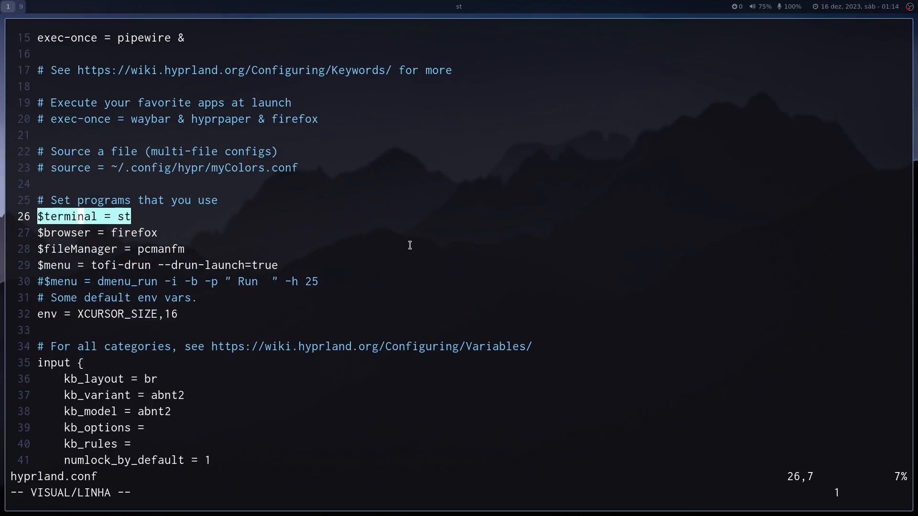
pyautogui.press('Escape')
pyautogui.press('l')
pyautogui.press('l')
pyautogui.press('l')
pyautogui.press('l')
pyautogui.press('l')
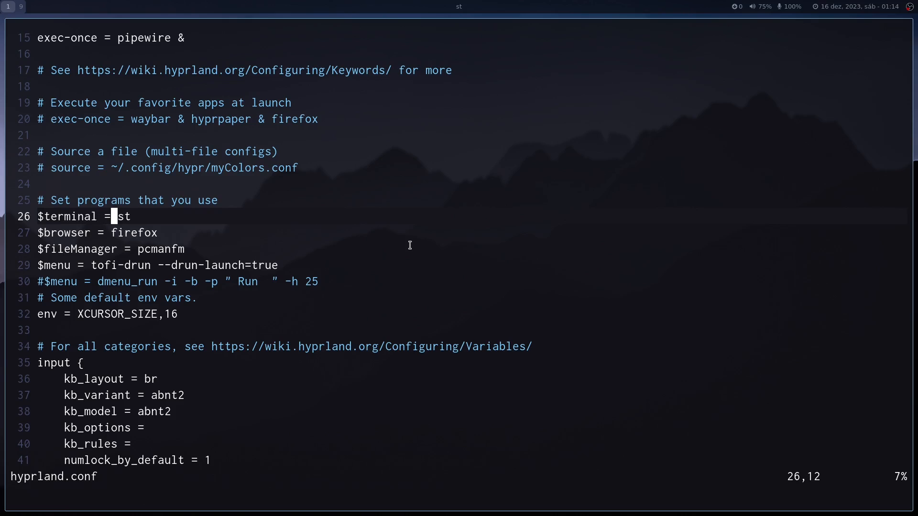
pyautogui.press('j')
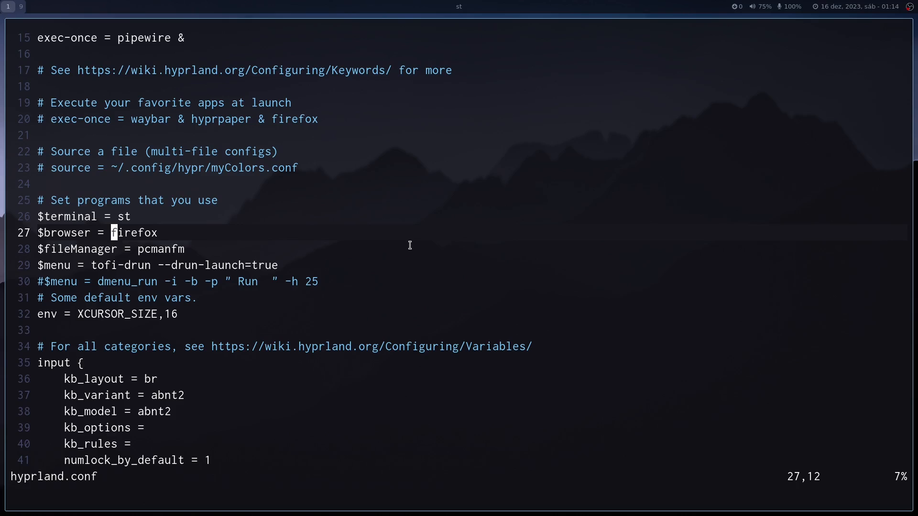
pyautogui.press('k')
pyautogui.press('j')
pyautogui.press('j')
pyautogui.press('j')
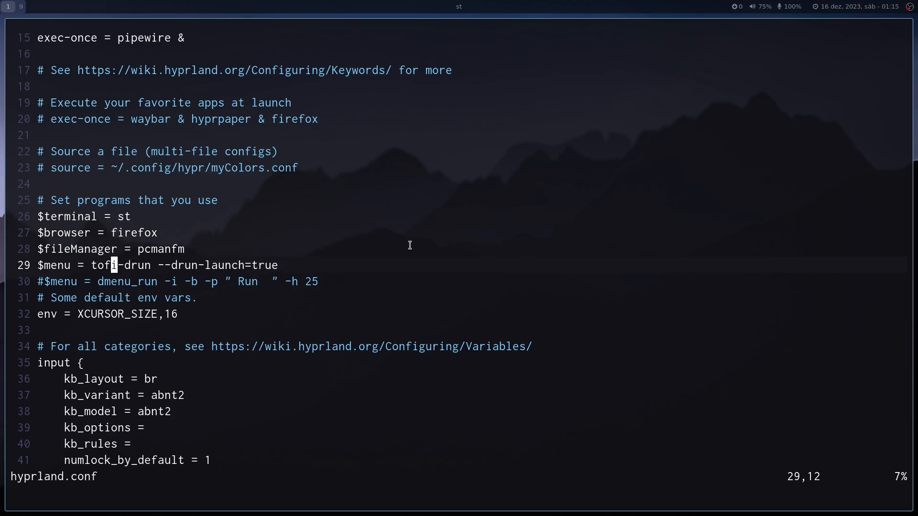
pyautogui.press('j')
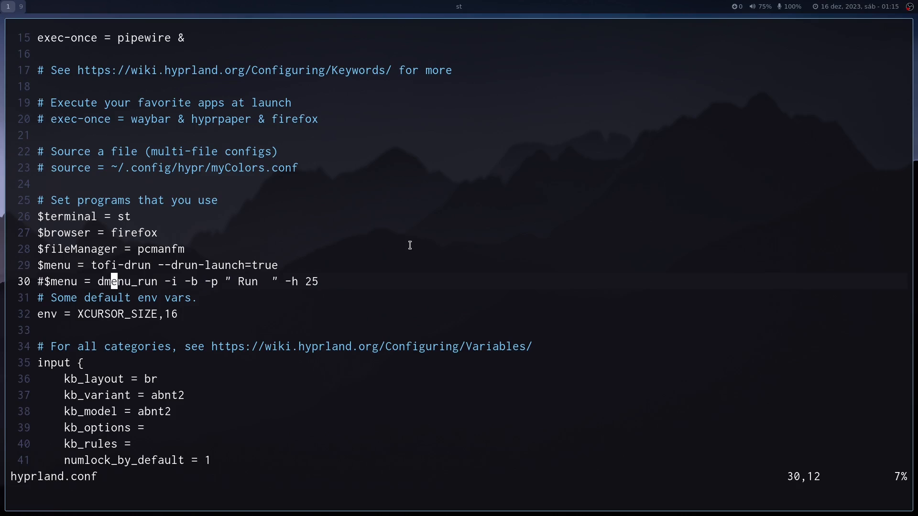
# Examine the startup entries for hyprpaper, waybar and pipewire.
pyautogui.press('k')
pyautogui.press('k')
pyautogui.press('k')
pyautogui.press('k')
pyautogui.press('k')
pyautogui.press('k')
pyautogui.press('k')
pyautogui.press('k')
pyautogui.press('k')
pyautogui.press('k')
pyautogui.press('k')
pyautogui.press('k')
pyautogui.press('k')
pyautogui.press('k')
pyautogui.press('k')
pyautogui.press('k')
pyautogui.press('k')
pyautogui.press('k')
pyautogui.press('k')
pyautogui.press('k')
pyautogui.press('j')
pyautogui.press('j')
pyautogui.press('j')
pyautogui.press('j')
pyautogui.press('j')
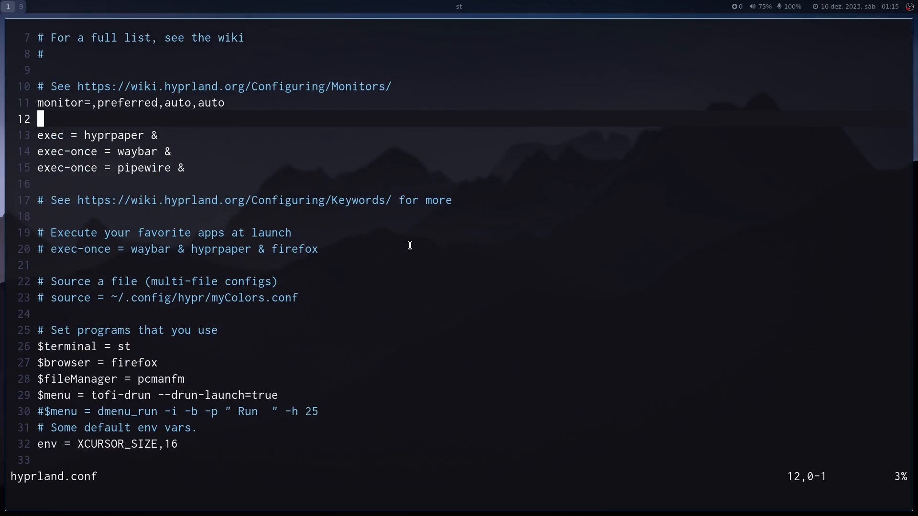
pyautogui.press('j')
pyautogui.press('b')
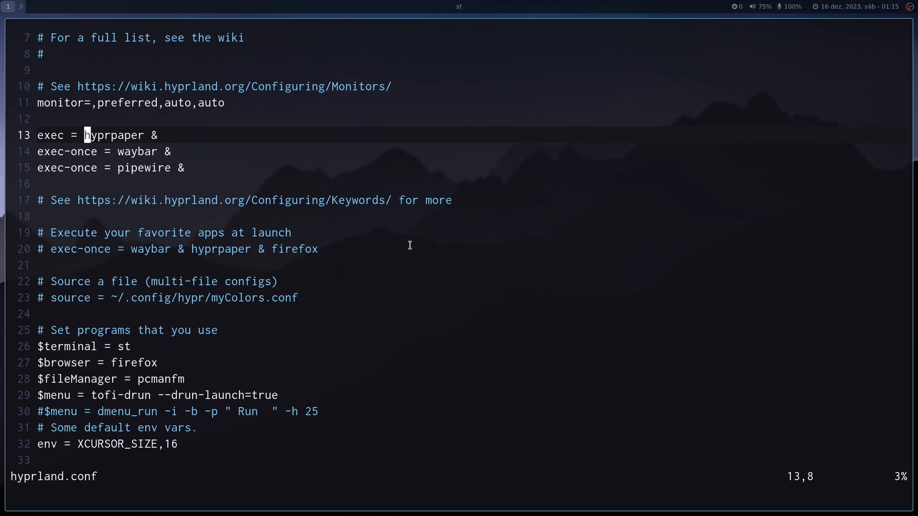
pyautogui.press('j')
pyautogui.press('j')
pyautogui.press('j')
pyautogui.press('j')
pyautogui.press('j')
pyautogui.press('j')
pyautogui.press('j')
pyautogui.press('j')
pyautogui.press('j')
pyautogui.press('j')
pyautogui.press('j')
pyautogui.press('j')
pyautogui.press('j')
pyautogui.press('j')
pyautogui.press('j')
pyautogui.press('j')
pyautogui.press('j')
pyautogui.press('j')
pyautogui.press('j')
pyautogui.press('j')
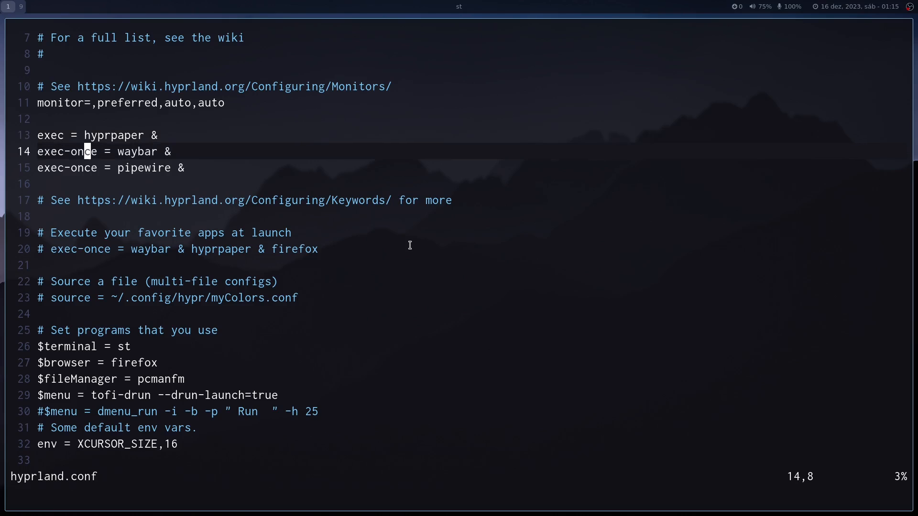
# Look through the input block and continue to the start of the general block.
pyautogui.press('j')
pyautogui.press('j')
pyautogui.press('j')
pyautogui.press('j')
pyautogui.press('j')
pyautogui.press('j')
pyautogui.press('j')
pyautogui.press('j')
pyautogui.press('j')
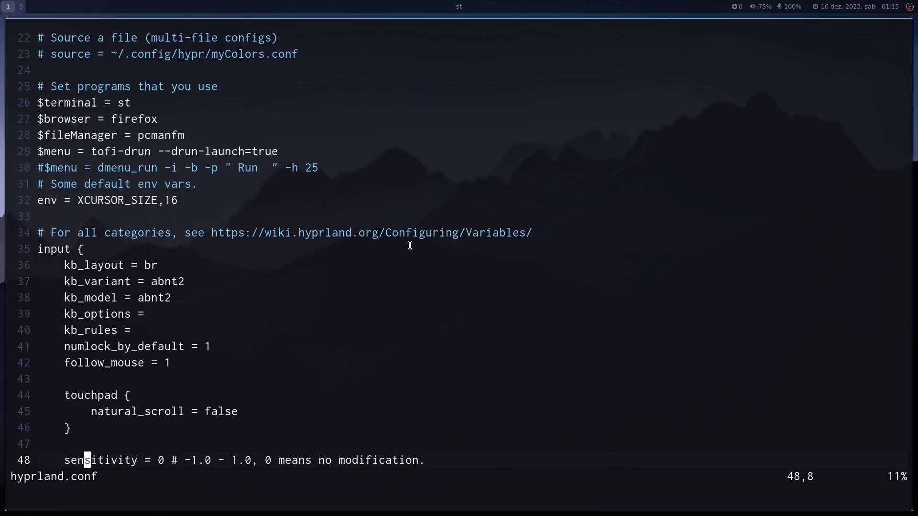
pyautogui.press('j')
pyautogui.press('k')
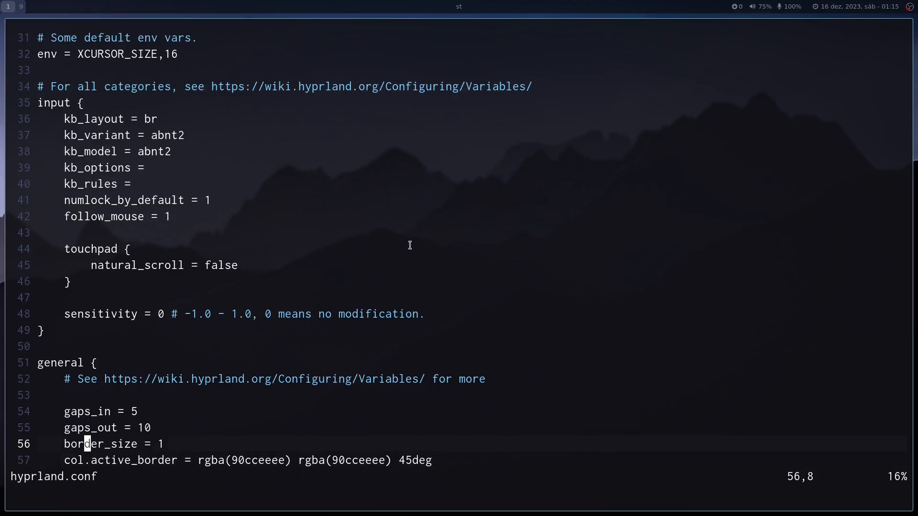
pyautogui.press('k')
pyautogui.press('k')
pyautogui.press('j')
# Examine the gap, border and layout settings in the general block.
pyautogui.press('j')
pyautogui.press('k')
pyautogui.press('k')
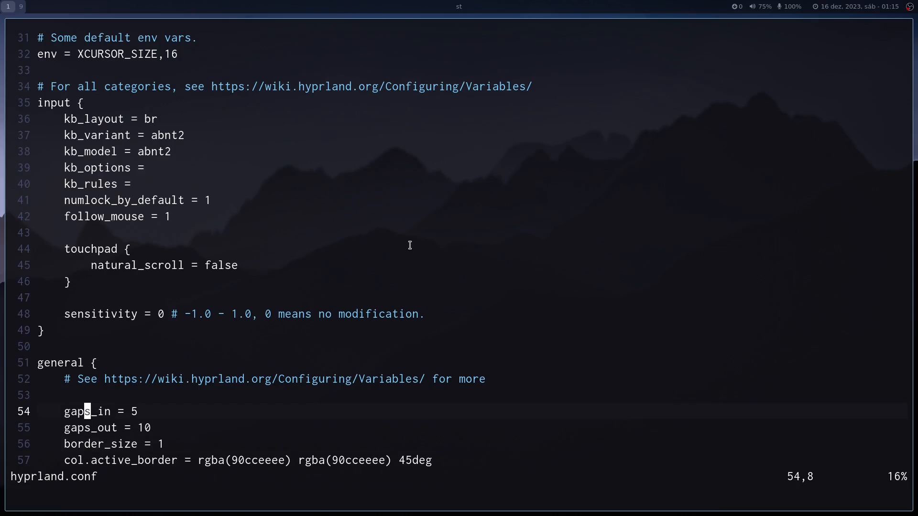
pyautogui.press('j')
pyautogui.press('j')
pyautogui.press('j')
pyautogui.press('j')
pyautogui.press('j')
pyautogui.press('j')
pyautogui.press('j')
pyautogui.press('j')
pyautogui.press('j')
pyautogui.press('j')
pyautogui.press('j')
pyautogui.press('j')
pyautogui.press('j')
pyautogui.press('j')
pyautogui.press('j')
pyautogui.press('k')
pyautogui.press('k')
pyautogui.press('k')
pyautogui.press('k')
pyautogui.press('k')
pyautogui.press('k')
pyautogui.press('k')
pyautogui.press('k')
pyautogui.press('k')
pyautogui.press('k')
pyautogui.press('k')
pyautogui.press('k')
pyautogui.press('k')
pyautogui.press('k')
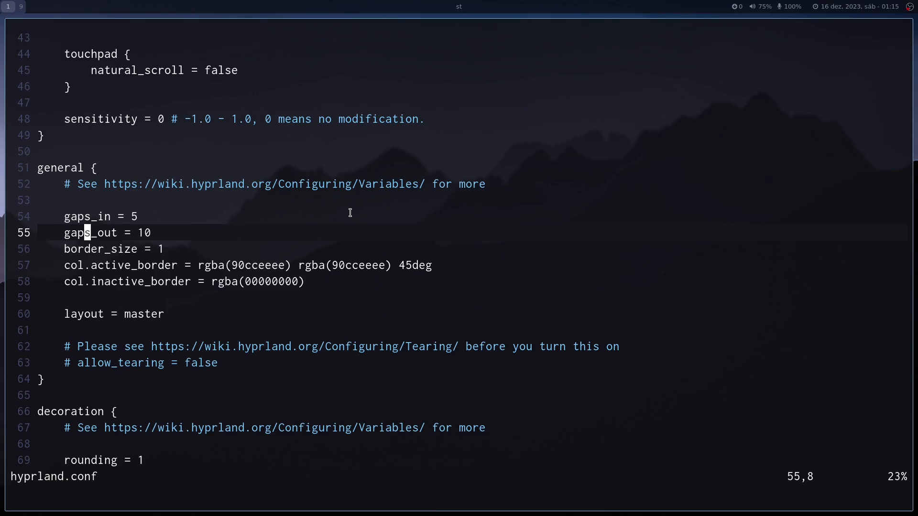
# Examine the rounding, blur and shadow settings in the decoration block.
pyautogui.press('j')
pyautogui.press('j')
pyautogui.press('j')
pyautogui.press('j')
pyautogui.press('j')
pyautogui.press('j')
pyautogui.press('j')
pyautogui.press('j')
pyautogui.press('j')
pyautogui.press('j')
pyautogui.press('j')
pyautogui.press('j')
pyautogui.press('j')
pyautogui.press('j')
pyautogui.press('j')
pyautogui.press('j')
pyautogui.press('j')
pyautogui.press('j')
pyautogui.press('j')
pyautogui.press('j')
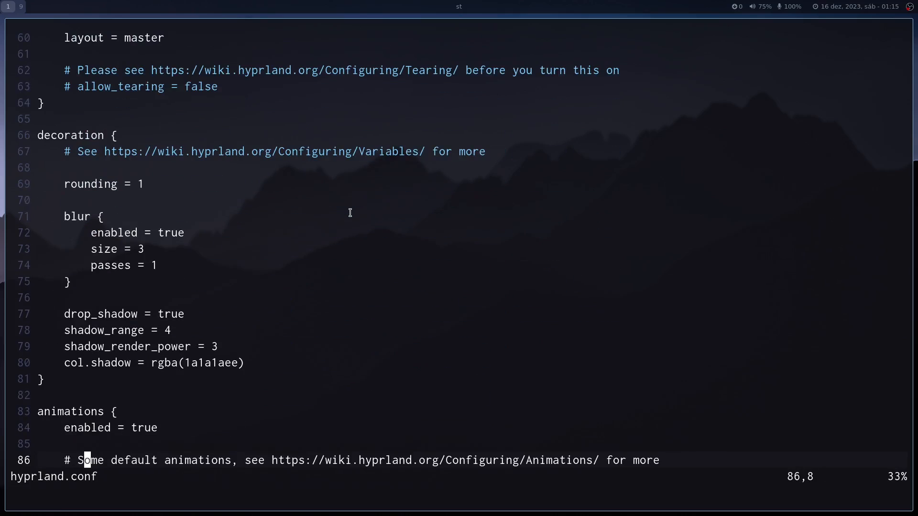
pyautogui.press('k')
pyautogui.press('k')
pyautogui.press('k')
pyautogui.press('k')
pyautogui.press('k')
pyautogui.press('k')
pyautogui.press('k')
pyautogui.press('k')
pyautogui.press('k')
pyautogui.press('k')
pyautogui.press('k')
pyautogui.press('k')
pyautogui.press('k')
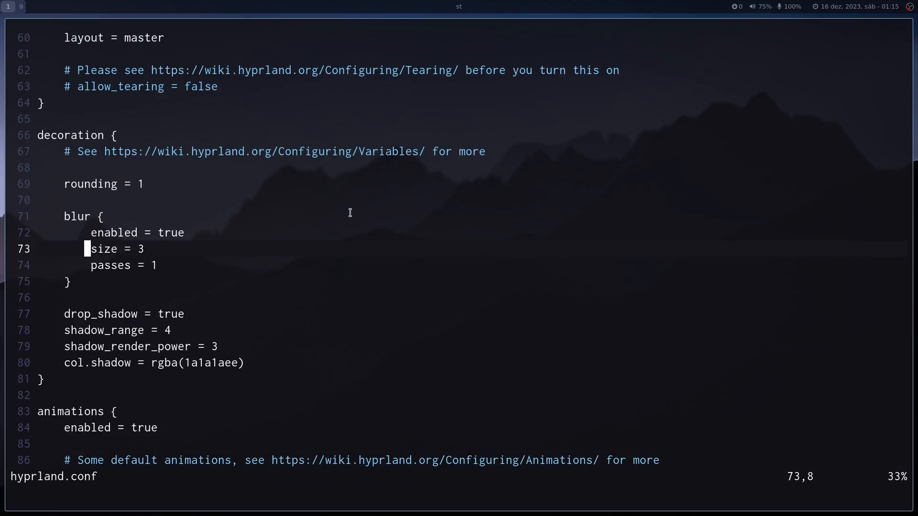
# Examine the bezier curve and animation entries in the animations block.
pyautogui.press('j')
pyautogui.press('j')
pyautogui.press('j')
pyautogui.press('j')
pyautogui.press('j')
pyautogui.press('j')
pyautogui.press('j')
pyautogui.press('j')
pyautogui.press('j')
pyautogui.press('j')
pyautogui.press('j')
pyautogui.press('j')
pyautogui.press('j')
pyautogui.press('j')
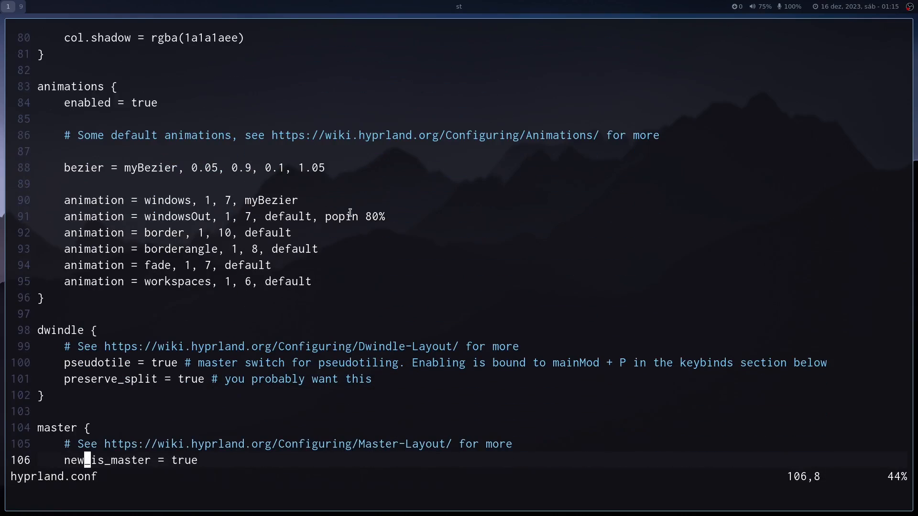
pyautogui.press('k')
pyautogui.press('k')
pyautogui.press('k')
pyautogui.press('k')
pyautogui.press('k')
pyautogui.press('k')
pyautogui.press('k')
pyautogui.press('k')
pyautogui.press('k')
pyautogui.press('k')
pyautogui.press('k')
pyautogui.press('k')
pyautogui.press('k')
pyautogui.press('k')
# Look through the dwindle, master, gestures and misc blocks.
pyautogui.press('j')
pyautogui.press('j')
pyautogui.press('j')
pyautogui.press('j')
pyautogui.press('j')
pyautogui.press('j')
pyautogui.press('j')
pyautogui.press('j')
pyautogui.press('j')
pyautogui.press('j')
pyautogui.press('j')
pyautogui.press('j')
pyautogui.press('j')
pyautogui.press('j')
pyautogui.press('j')
pyautogui.press('j')
pyautogui.press('j')
pyautogui.press('j')
pyautogui.press('j')
pyautogui.press('j')
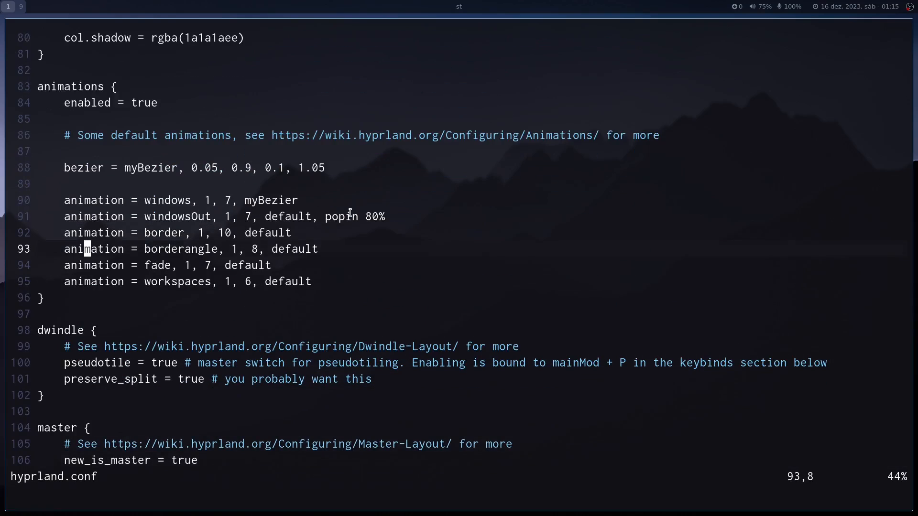
pyautogui.press('j')
pyautogui.press('j')
pyautogui.press('j')
pyautogui.press('j')
pyautogui.press('j')
pyautogui.press('j')
pyautogui.press('j')
pyautogui.press('j')
pyautogui.press('j')
pyautogui.press('j')
pyautogui.press('j')
pyautogui.press('j')
pyautogui.press('j')
pyautogui.press('j')
pyautogui.press('j')
pyautogui.press('j')
pyautogui.press('j')
pyautogui.press('j')
pyautogui.press('j')
pyautogui.press('j')
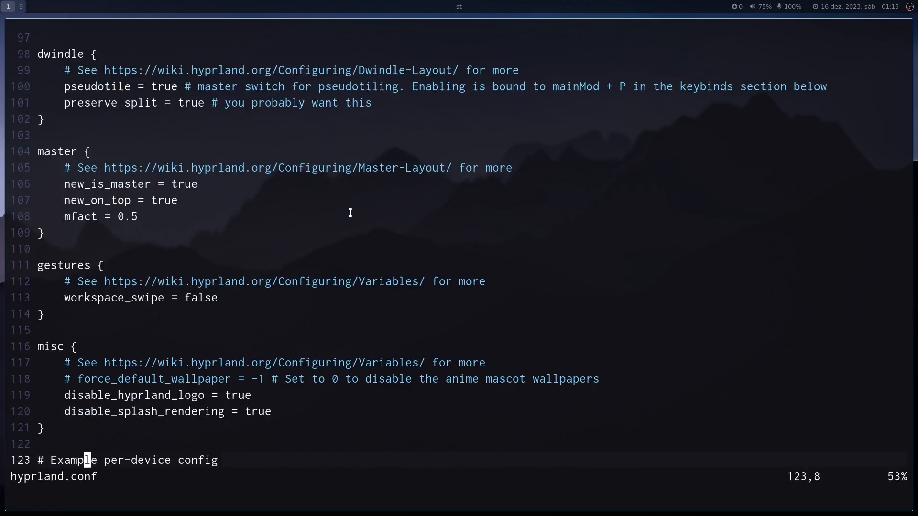
pyautogui.press('k')
pyautogui.press('k')
pyautogui.press('k')
pyautogui.press('k')
pyautogui.press('k')
pyautogui.press('k')
pyautogui.press('k')
pyautogui.press('k')
pyautogui.press('k')
pyautogui.press('k')
pyautogui.press('k')
pyautogui.press('k')
pyautogui.press('k')
pyautogui.press('k')
pyautogui.press('k')
pyautogui.press('k')
pyautogui.press('k')
pyautogui.press('k')
pyautogui.press('k')
pyautogui.press('k')
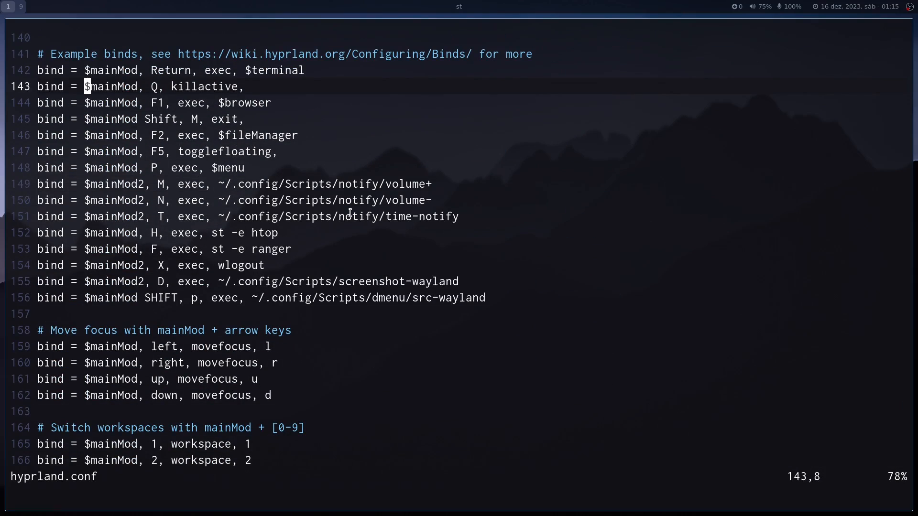
# Test the terminal and close-window keybindings by opening two extra terminals and closing both, and repeat the test.
pyautogui.press('super+Return')
pyautogui.press('super+Return')
pyautogui.press('super+q')
pyautogui.press('super+q')
pyautogui.press('j')
pyautogui.press('j')
pyautogui.press('j')
pyautogui.press('j')
pyautogui.press('j')
pyautogui.press('j')
pyautogui.press('j')
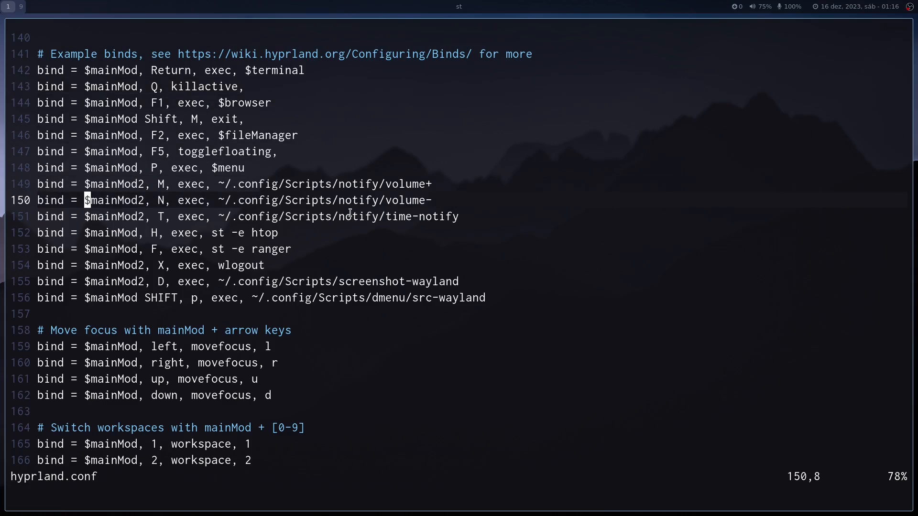
pyautogui.press('super+Return')
pyautogui.press('super+Return')
pyautogui.press('super+q')
pyautogui.press('super+q')
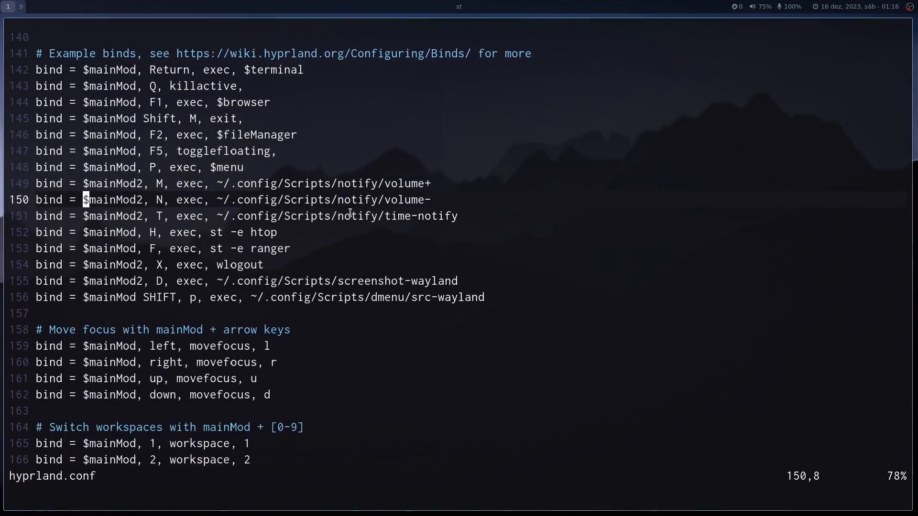
# Examine the keybindings for launching programs and scripts and for moving window focus.
pyautogui.press('j')
pyautogui.press('j')
pyautogui.press('j')
pyautogui.press('j')
pyautogui.press('j')
pyautogui.press('j')
pyautogui.press('j')
pyautogui.press('j')
pyautogui.press('j')
pyautogui.press('j')
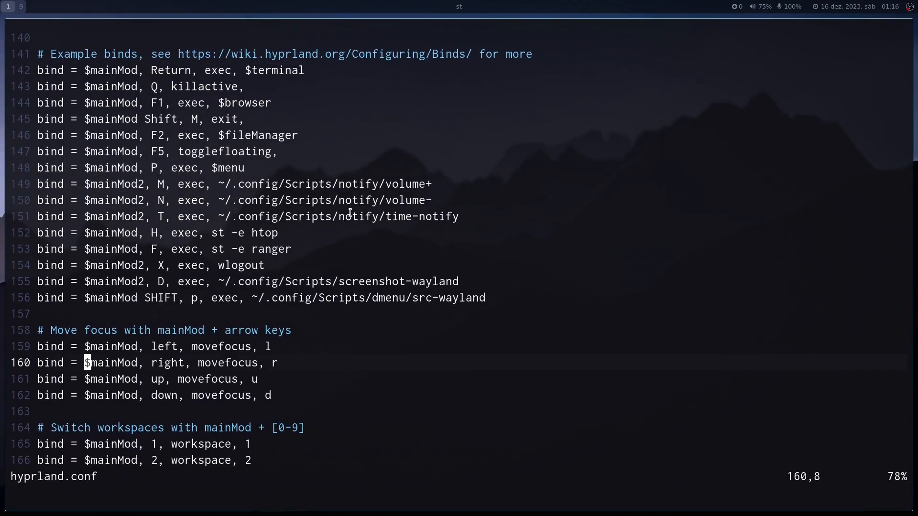
pyautogui.press('k')
pyautogui.press('k')
pyautogui.press('k')
pyautogui.press('k')
# Examine the keybindings that switch between workspaces.
pyautogui.press('k')
pyautogui.press('k')
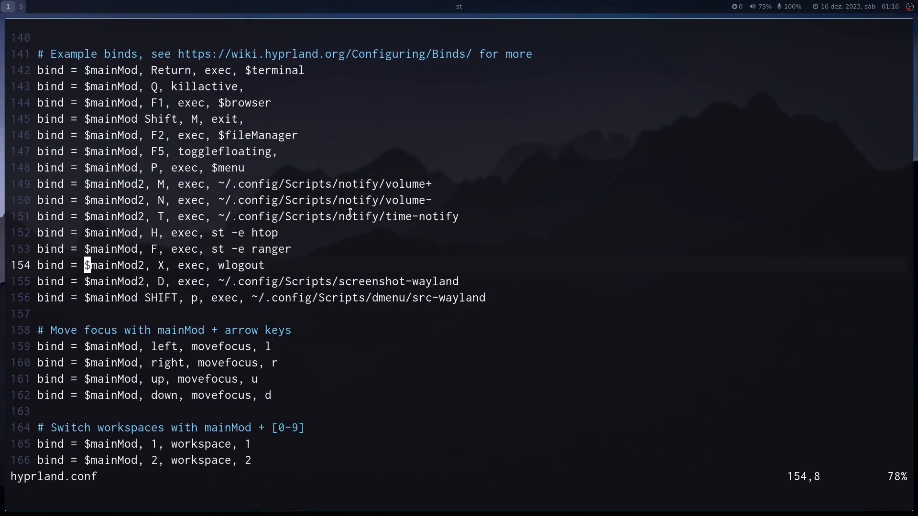
pyautogui.press('j')
# Look through the window-moving, scratchpad and mouse bindings down to the end of the file.
pyautogui.press('j')
pyautogui.press('j')
pyautogui.press('j')
pyautogui.press('j')
pyautogui.press('j')
pyautogui.press('j')
pyautogui.press('j')
pyautogui.press('j')
pyautogui.press('j')
pyautogui.press('j')
pyautogui.press('j')
pyautogui.press('j')
pyautogui.press('j')
pyautogui.press('j')
pyautogui.press('j')
pyautogui.press('j')
pyautogui.press('j')
pyautogui.press('j')
pyautogui.press('j')
pyautogui.press('j')
pyautogui.press('j')
pyautogui.press('j')
pyautogui.press('j')
pyautogui.press('j')
pyautogui.press('k')
pyautogui.press('k')
pyautogui.press('k')
pyautogui.press('k')
pyautogui.press('k')
pyautogui.press('k')
pyautogui.press('k')
pyautogui.press('k')
pyautogui.press('k')
pyautogui.press('k')
pyautogui.press('k')
pyautogui.press('k')
pyautogui.press('k')
pyautogui.press('k')
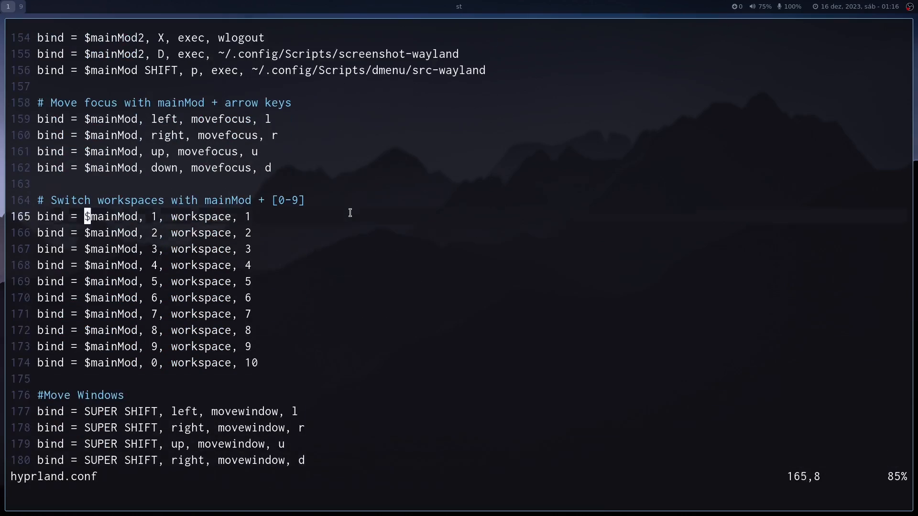
pyautogui.press('k')
pyautogui.press('k')
pyautogui.press('k')
pyautogui.press('j')
pyautogui.press('j')
pyautogui.press('j')
pyautogui.press('j')
pyautogui.press('j')
pyautogui.press('j')
pyautogui.press('j')
pyautogui.press('j')
pyautogui.press('j')
pyautogui.press('j')
pyautogui.press('j')
pyautogui.press('j')
pyautogui.press('j')
pyautogui.press('j')
pyautogui.press('j')
pyautogui.press('j')
pyautogui.press('j')
pyautogui.press('j')
pyautogui.press('j')
pyautogui.press('j')
pyautogui.press('j')
pyautogui.press('j')
pyautogui.press('j')
pyautogui.press('j')
pyautogui.press('j')
pyautogui.press('j')
pyautogui.press('j')
pyautogui.press('j')
pyautogui.press('j')
pyautogui.press('j')
pyautogui.press('j')
pyautogui.press('j')
pyautogui.press('j')
pyautogui.press('j')
pyautogui.press('j')
pyautogui.press('j')
pyautogui.press('j')
pyautogui.press('j')
pyautogui.press('j')
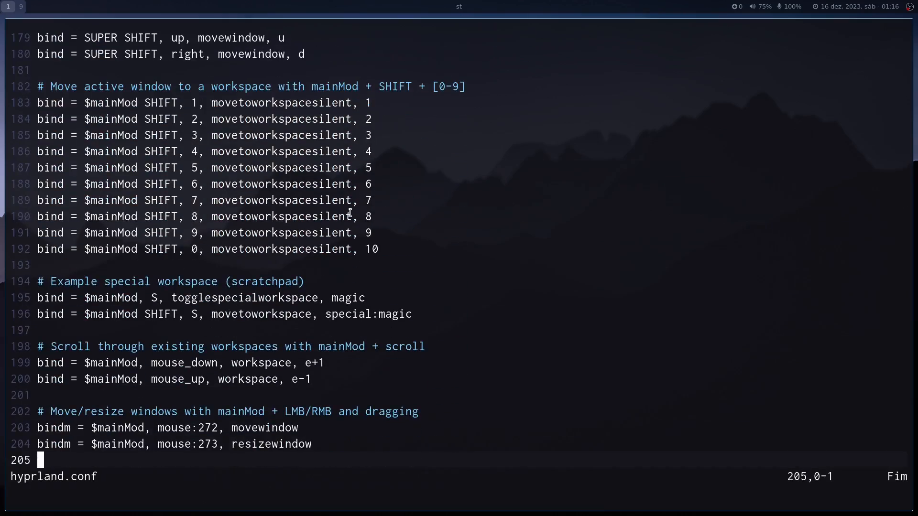
# Go back up through hyprland.conf to the decoration and animation settings, and quit the editor.
pyautogui.press('k')
pyautogui.press('k')
pyautogui.press('k')
pyautogui.press('k')
pyautogui.press('k')
pyautogui.press('k')
pyautogui.press('k')
pyautogui.press('k')
pyautogui.press('k')
pyautogui.press('k')
pyautogui.press('k')
pyautogui.press('k')
pyautogui.press('k')
pyautogui.press('k')
pyautogui.press('k')
pyautogui.press('k')
pyautogui.press('k')
pyautogui.press('k')
pyautogui.press('k')
pyautogui.press('k')
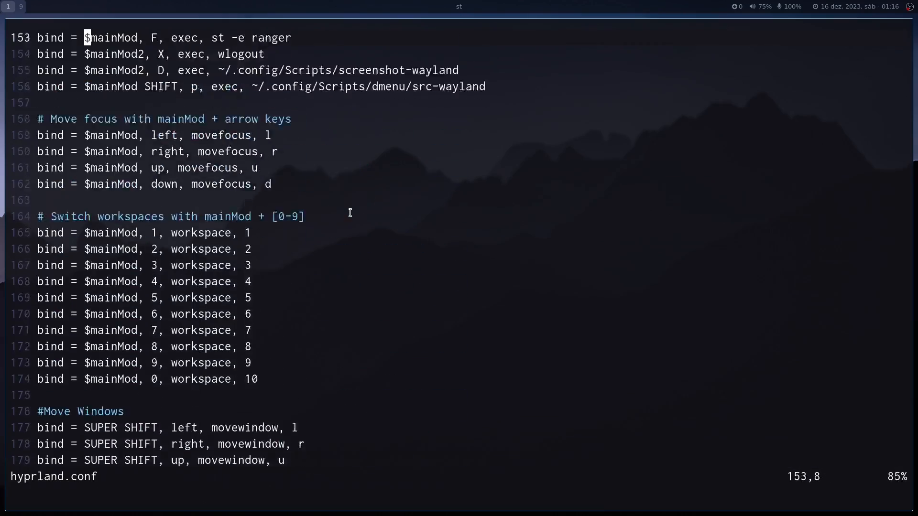
pyautogui.press('k')
pyautogui.press('k')
pyautogui.press('k')
pyautogui.press('k')
pyautogui.press('k')
pyautogui.press('k')
pyautogui.press('k')
pyautogui.press('k')
pyautogui.press('k')
pyautogui.press('k')
pyautogui.press('k')
pyautogui.press('k')
pyautogui.press('k')
pyautogui.press('k')
pyautogui.press('k')
pyautogui.press('k')
pyautogui.press('k')
pyautogui.press('k')
pyautogui.press('k')
pyautogui.press('k')
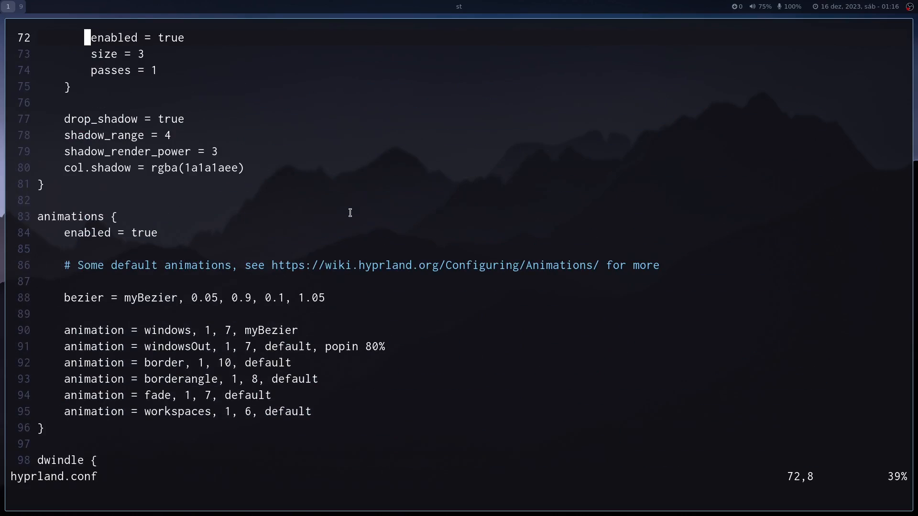
pyautogui.write(':Q')
pyautogui.press('BackSpace')
pyautogui.write('q')
pyautogui.press('Return')
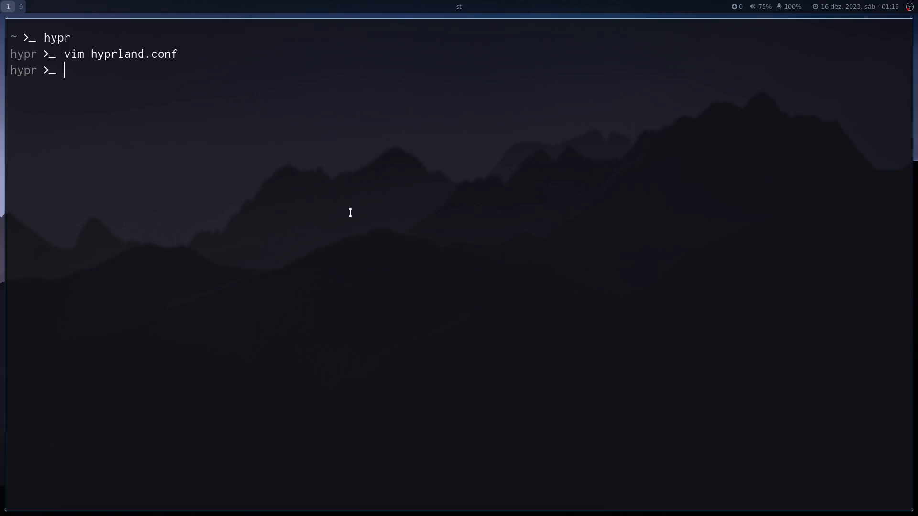
# Return the terminal to the home directory and clear its output.
pyautogui.write('cd')
pyautogui.press('Return')
pyautogui.hotkey('ctrl', 'l')
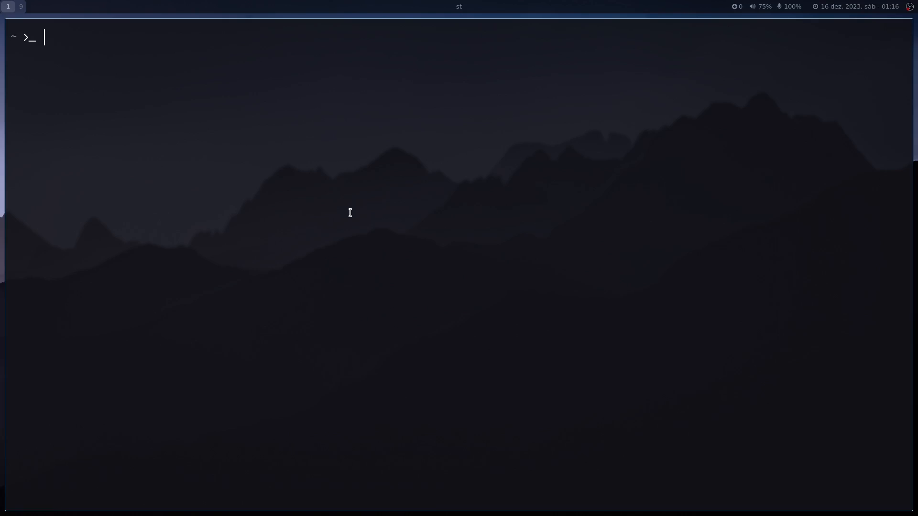
# Find Alacritty with "ala" in the application launcher, open it beside the current terminal, and close it again.
pyautogui.press('super+d')
pyautogui.write('ala')
pyautogui.press('Return')
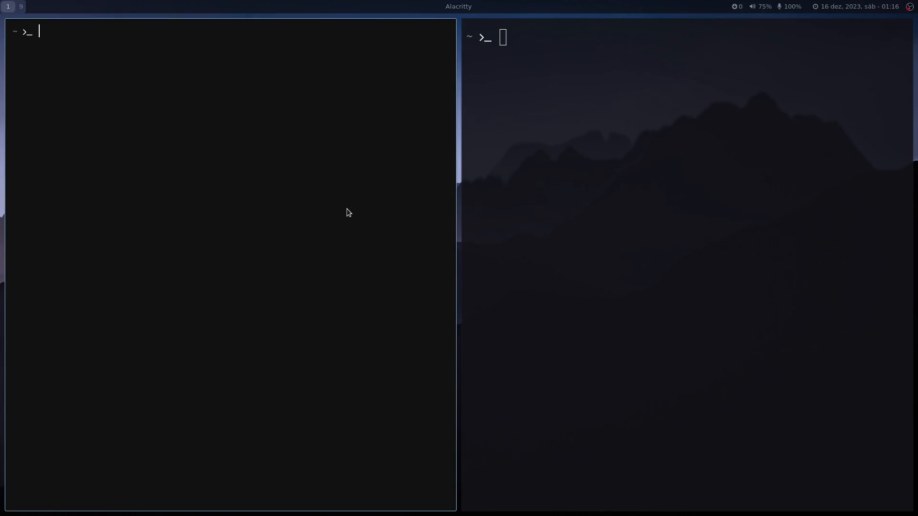
pyautogui.press('super+q')
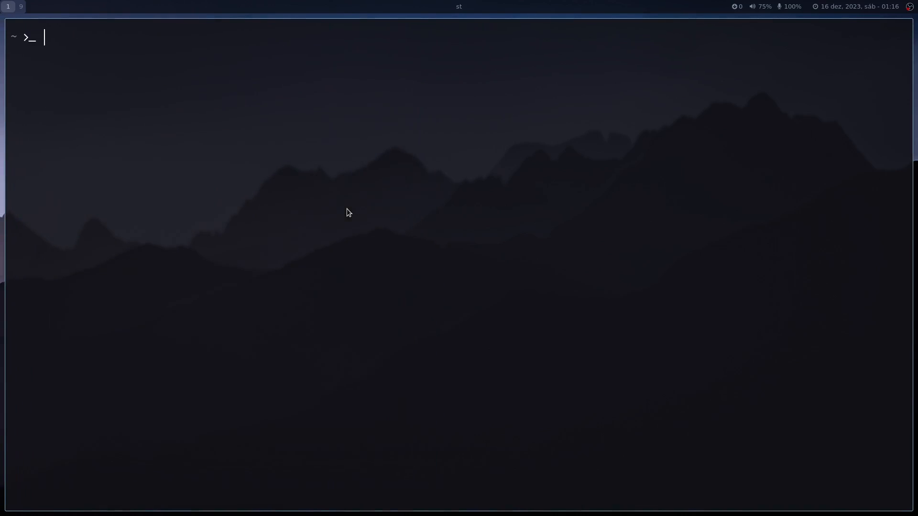
# Go to the st source folder with sterm, open config.def.h in Vim and search it for "opa".
pyautogui.write('sterm')
pyautogui.press('Return')
pyautogui.write('vim config.')
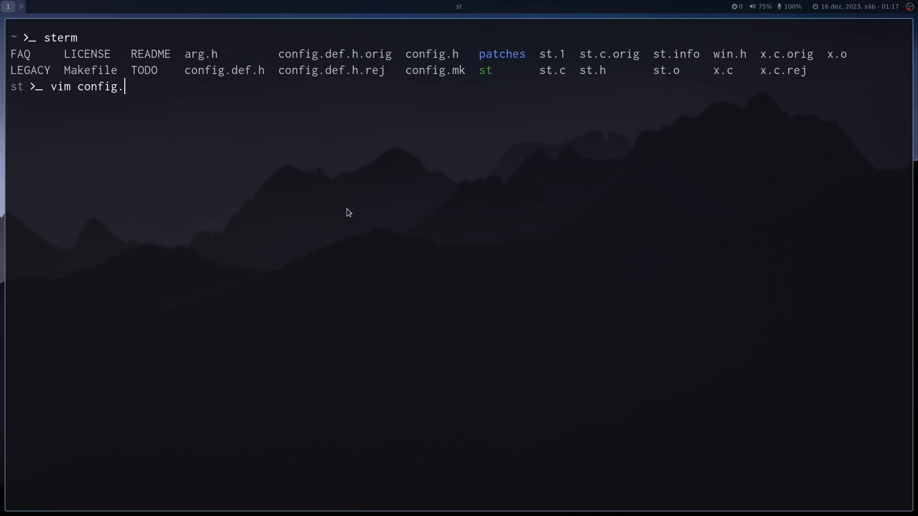
pyautogui.write('def.h')
pyautogui.press('Return')
pyautogui.write('/opa')
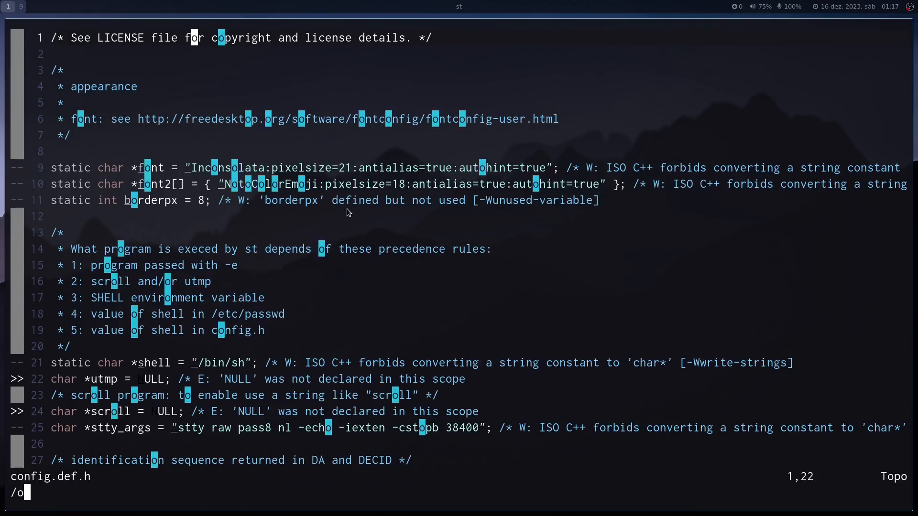
pyautogui.press('Return')
# Examine the background opacity comment and the float alpha setting below it in config.def.h.
pyautogui.press('l')
pyautogui.press('l')
pyautogui.press('j')
pyautogui.press('l')
pyautogui.press('l')
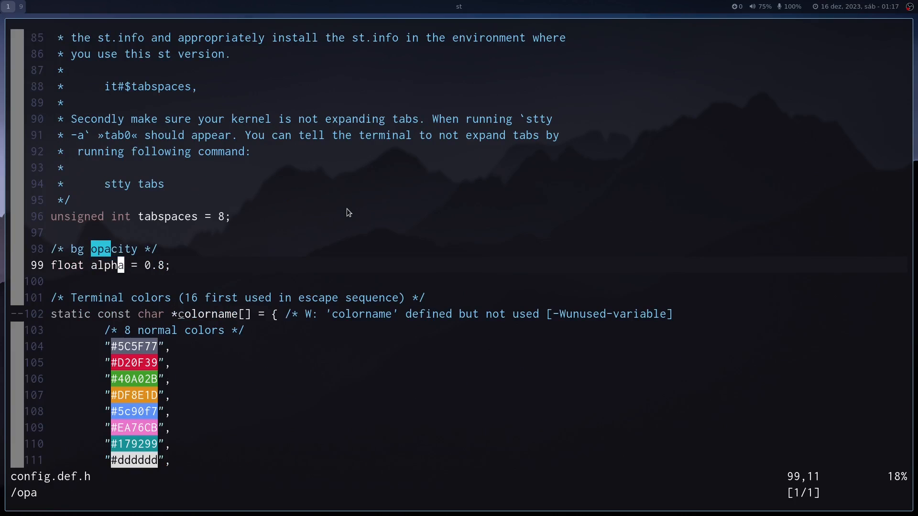
pyautogui.press('l')
pyautogui.press('l')
pyautogui.press('l')
pyautogui.press('k')
pyautogui.press('l')
pyautogui.press('h')
pyautogui.press('h')
pyautogui.press('h')
pyautogui.press('h')
pyautogui.press('h')
pyautogui.press('h')
pyautogui.press('h')
pyautogui.press('h')
pyautogui.press('h')
pyautogui.press('h')
pyautogui.press('h')
pyautogui.press('h')
pyautogui.press('h')
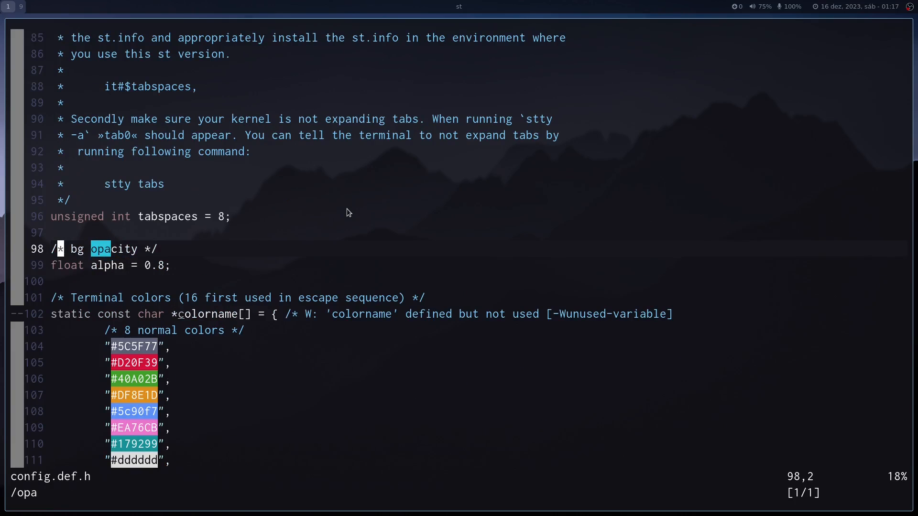
pyautogui.press('j')
pyautogui.press('l')
pyautogui.press('l')
pyautogui.press('l')
pyautogui.press('l')
pyautogui.press('l')
pyautogui.press('l')
pyautogui.press('l')
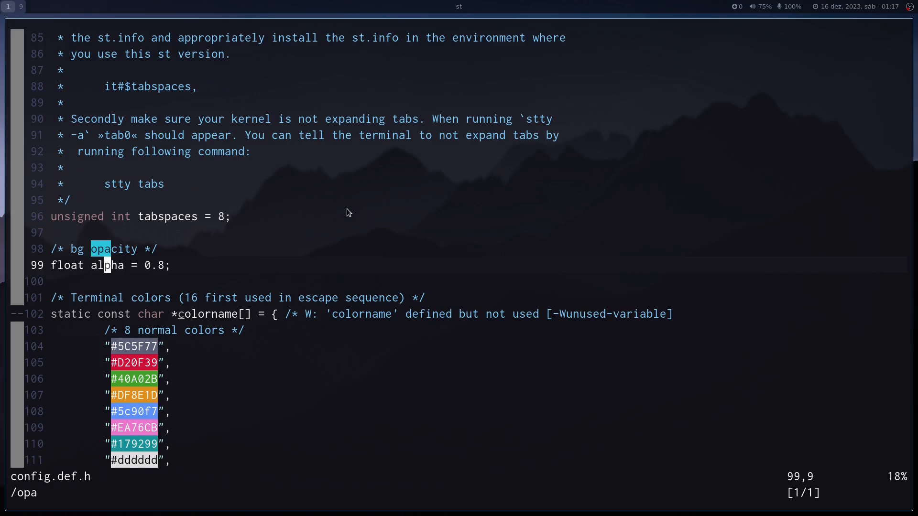
pyautogui.press('h')
pyautogui.press('h')
pyautogui.press('v')
pyautogui.press('l')
pyautogui.press('l')
pyautogui.press('l')
pyautogui.press('l')
pyautogui.press('l')
pyautogui.press('Escape')
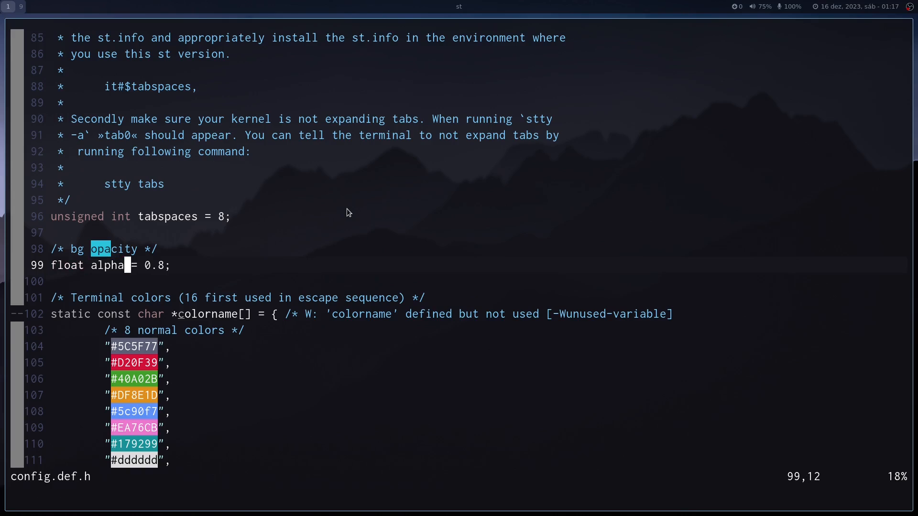
# Quit config.def.h without changes and close the terminal window.
pyautogui.write(':q')
pyautogui.press('Return')
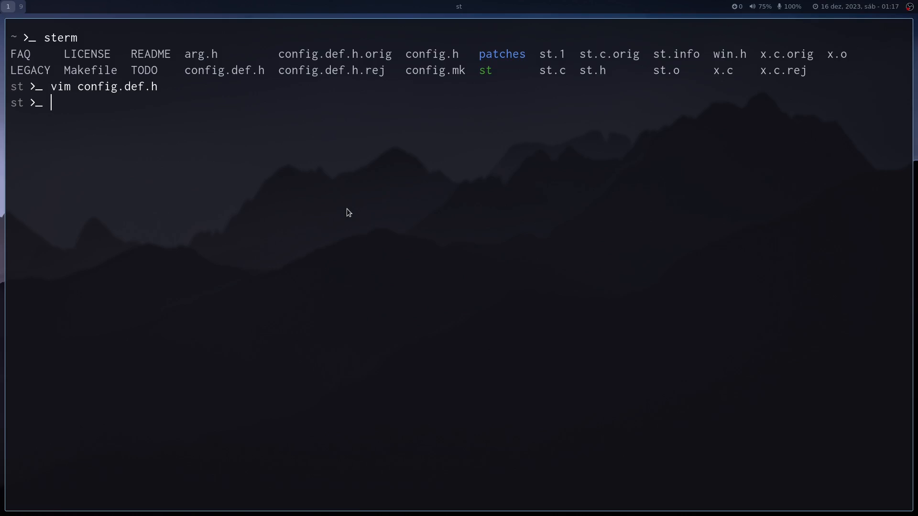
pyautogui.press('super+q')
# Launch the ranger file manager, move through the first folders in the home directory, and close it.
pyautogui.press('super+r')
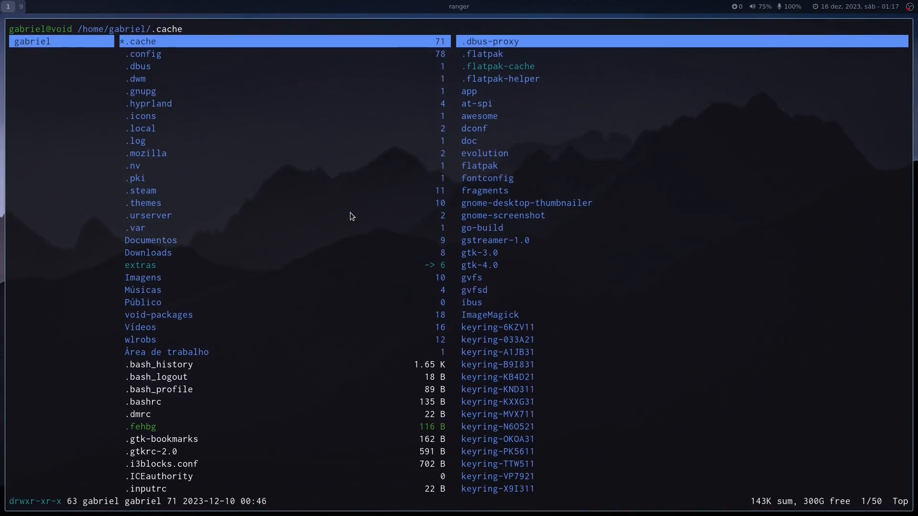
pyautogui.press('Down')
pyautogui.press('Down')
pyautogui.press('Down')
pyautogui.press('Down')
pyautogui.press('Down')
pyautogui.press('Down')
pyautogui.press('Down')
pyautogui.press('Down')
pyautogui.press('Down')
pyautogui.press('Down')
pyautogui.press('Down')
pyautogui.press('Down')
pyautogui.press('Down')
pyautogui.press('Down')
pyautogui.press('Down')
pyautogui.press('Up')
pyautogui.press('Up')
pyautogui.press('Up')
pyautogui.press('Up')
pyautogui.press('Up')
pyautogui.press('Up')
pyautogui.press('Up')
pyautogui.press('Up')
pyautogui.press('Up')
pyautogui.press('Up')
pyautogui.press('Up')
pyautogui.press('Up')
pyautogui.press('Up')
pyautogui.press('Up')
pyautogui.press('Up')
pyautogui.press('super+q')
# Launch htop to view the running processes and quit it.
pyautogui.press('super+h')
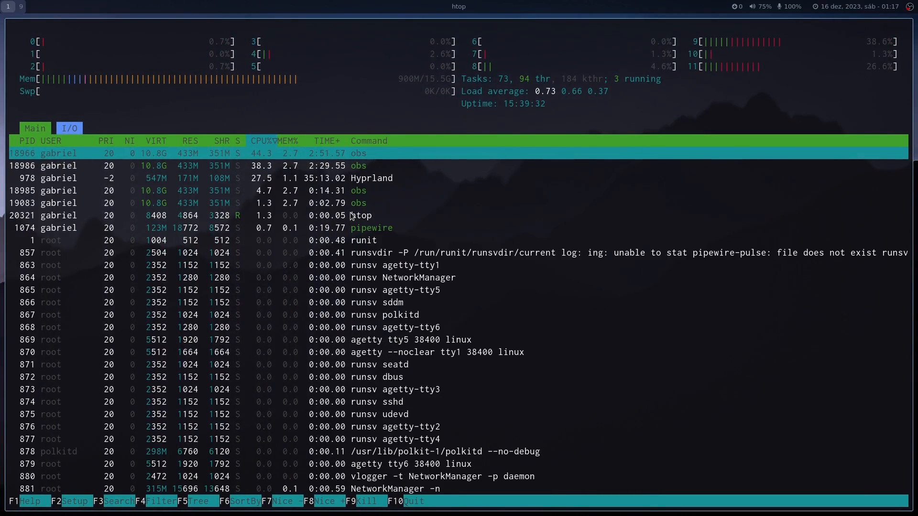
pyautogui.press('q')
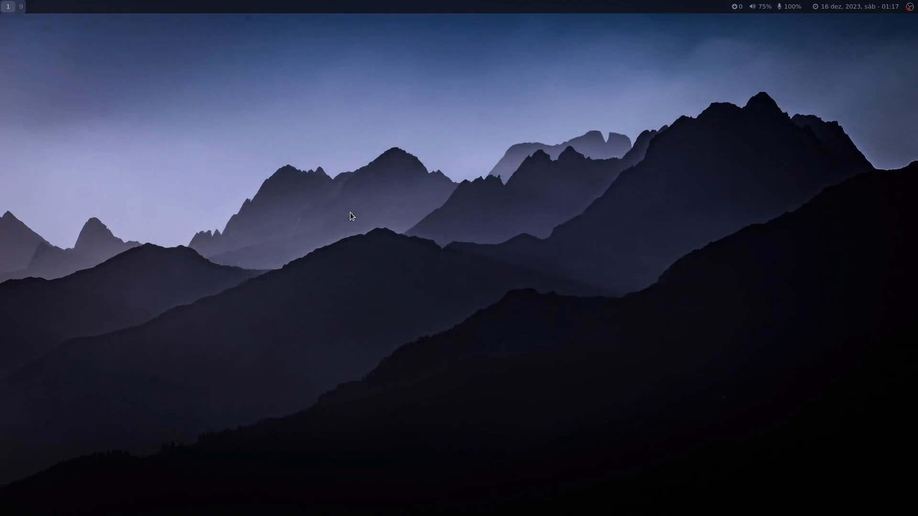
# Run fetch in a new terminal to view the system information, and close that terminal.
pyautogui.press('super+Return')
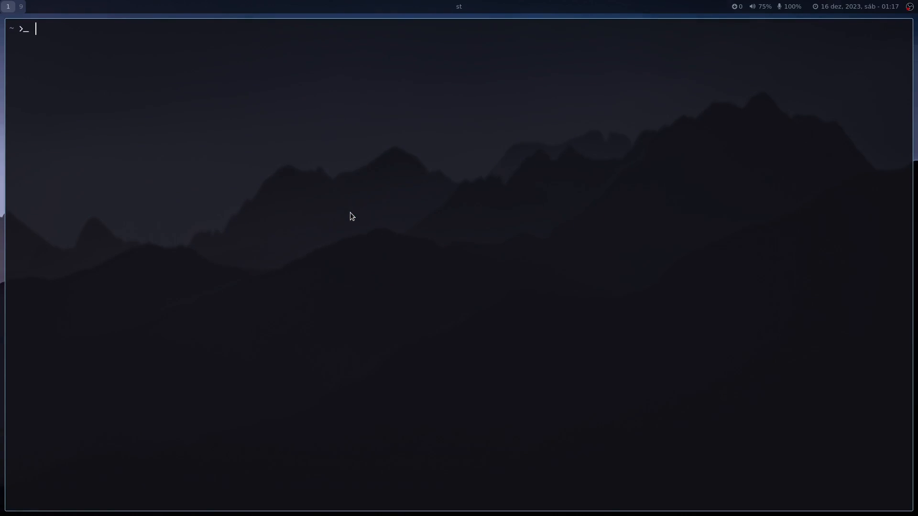
pyautogui.write('fetch')
pyautogui.press('Return')
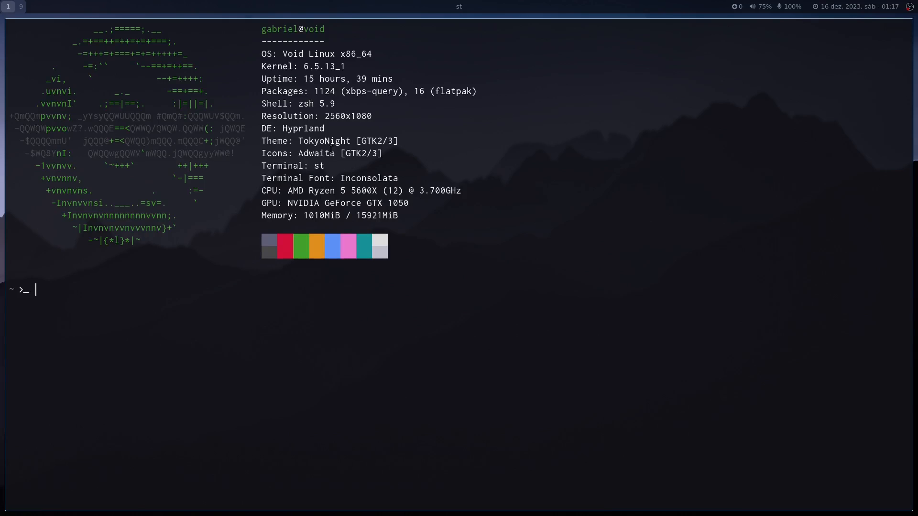
pyautogui.moveTo(267, 104); pyautogui.dragTo(332, 104)
pyautogui.click(331, 104)
pyautogui.press('super+q')
# Search the application launcher for "av", open the PulseAudio volume control (Controle de volume do PulseAudio), and close it.
pyautogui.press('super+d')
pyautogui.write('av')
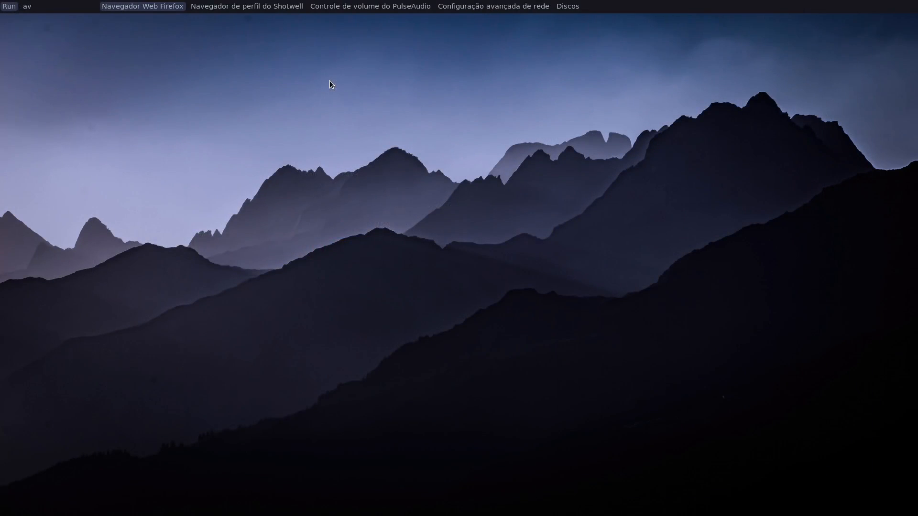
pyautogui.press('Right')
pyautogui.press('Right')
pyautogui.press('Return')
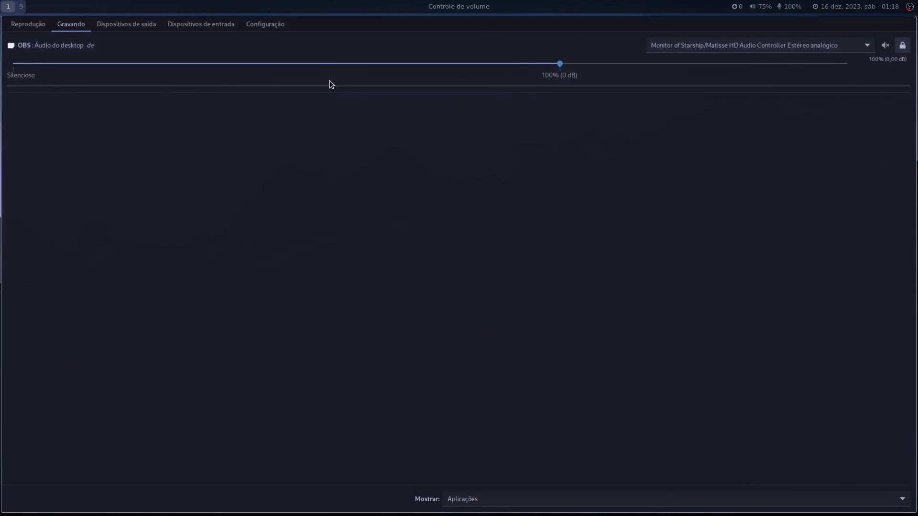
pyautogui.press('super+q')
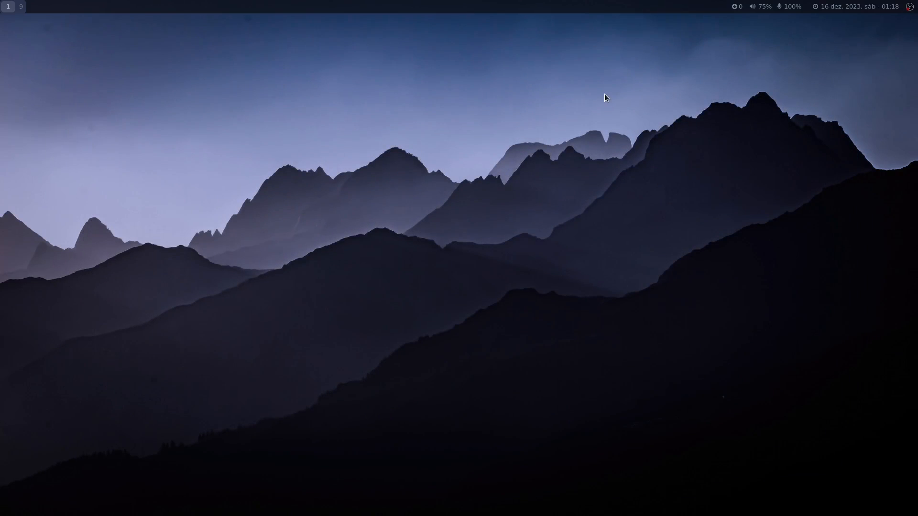
# Open the Arquivos file manager from the application launcher to view the home folder, and close it.
pyautogui.press('super+d')
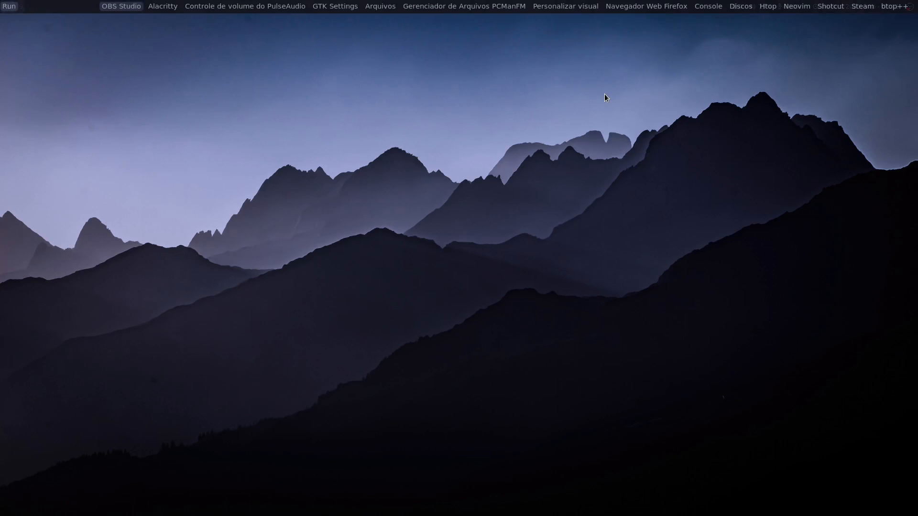
pyautogui.press('Right')
pyautogui.press('Right')
pyautogui.press('Right')
pyautogui.press('Right')
pyautogui.press('Right')
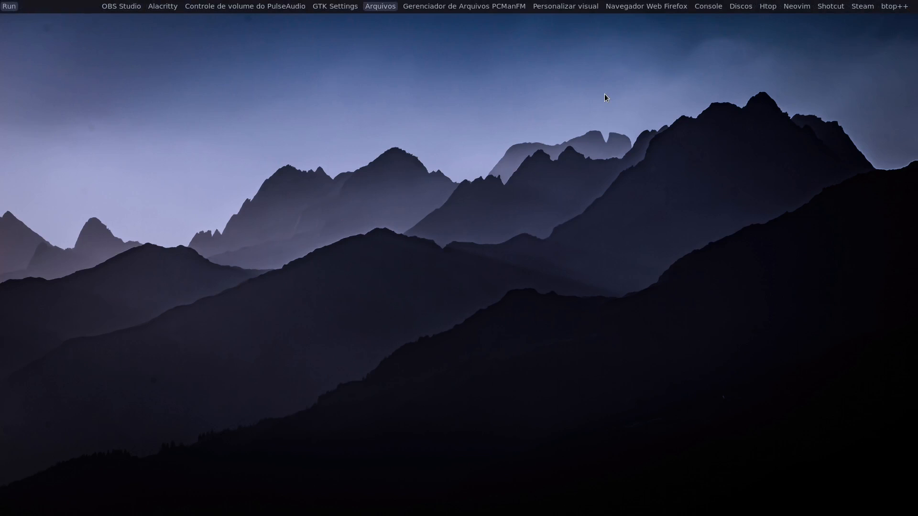
pyautogui.press('Return')
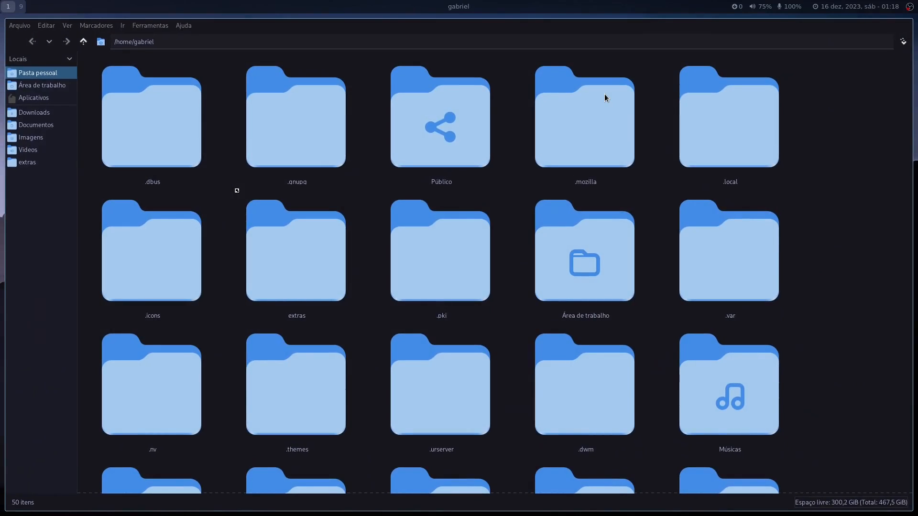
pyautogui.press('super+q')
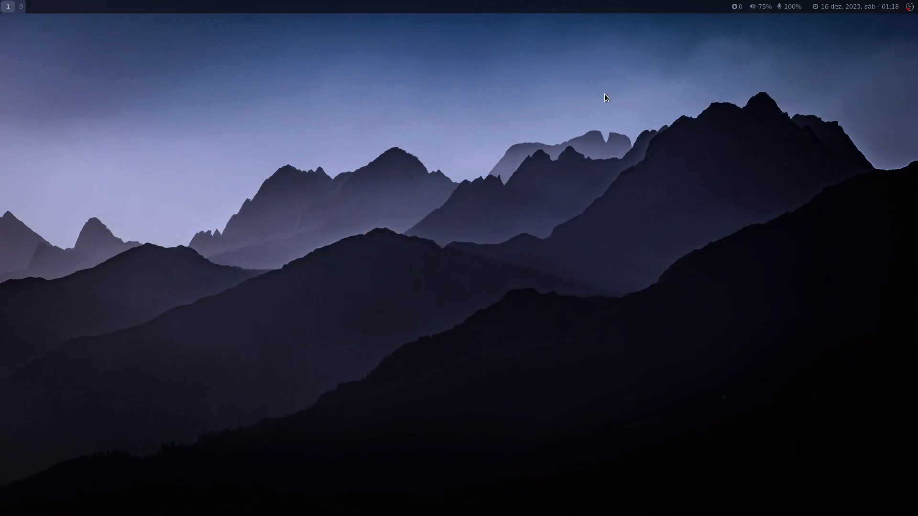
# Open a new terminal, start Vim without a file to view its start screen, and quit it.
pyautogui.press('super+Return')
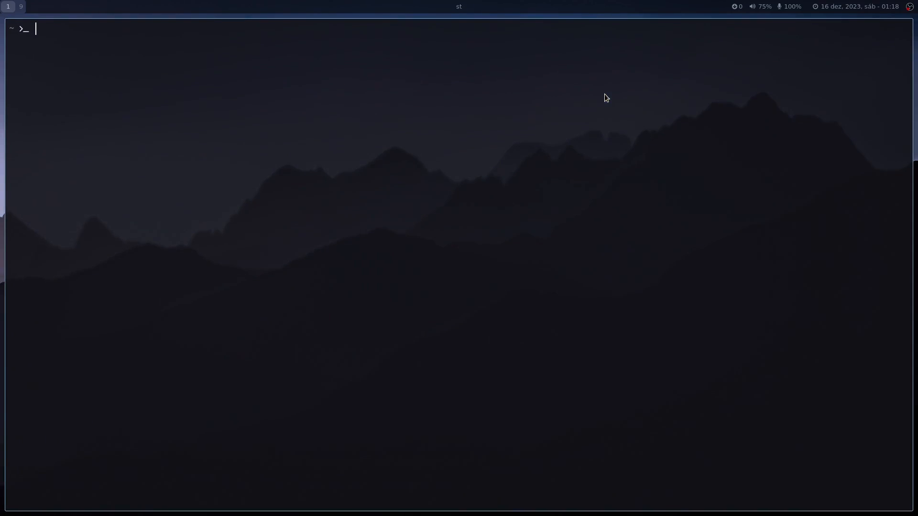
pyautogui.write('vim')
pyautogui.press('Return')
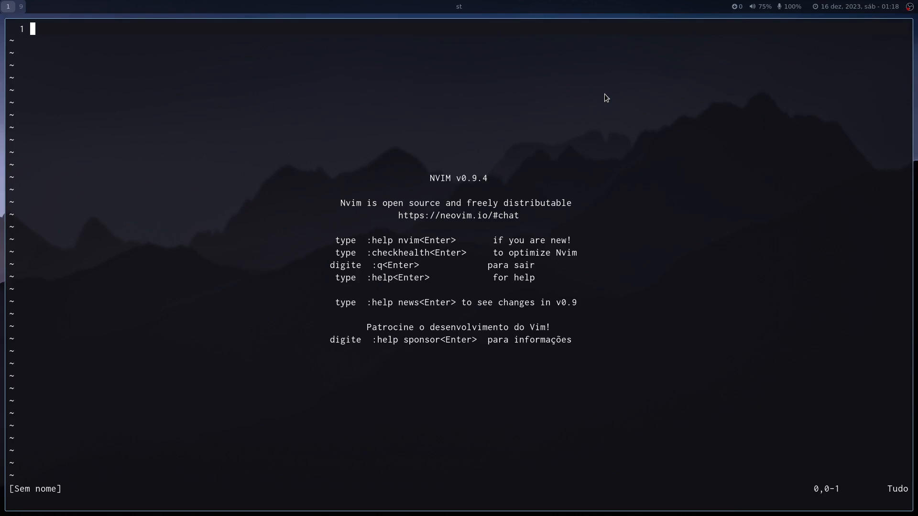
pyautogui.write(':q')
pyautogui.press('Return')
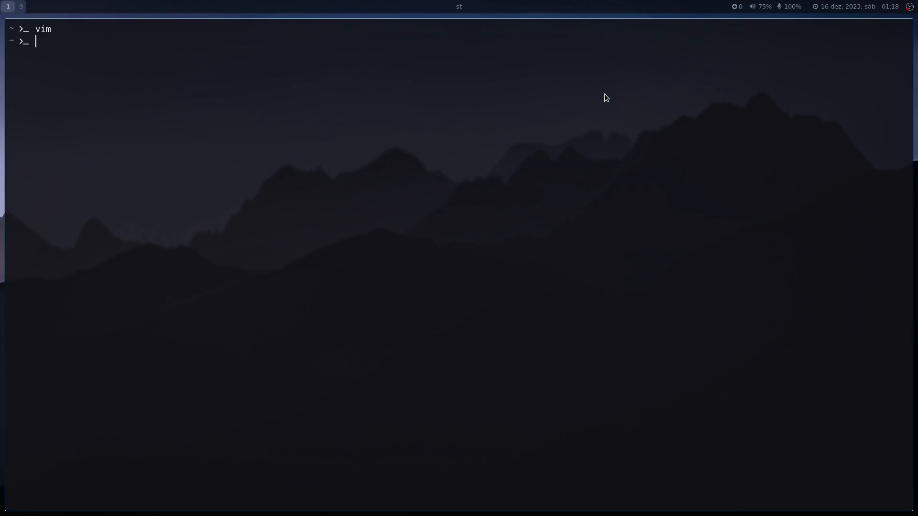
# Open hyprland.conf from the hypr folder in Vim to view the beginning of the file, and quit it.
pyautogui.write('hypr')
pyautogui.press('Return')
pyautogui.write('vim hyprh')
pyautogui.press('BackSpace')
pyautogui.write('l')
pyautogui.press('Tab')
pyautogui.press('Return')
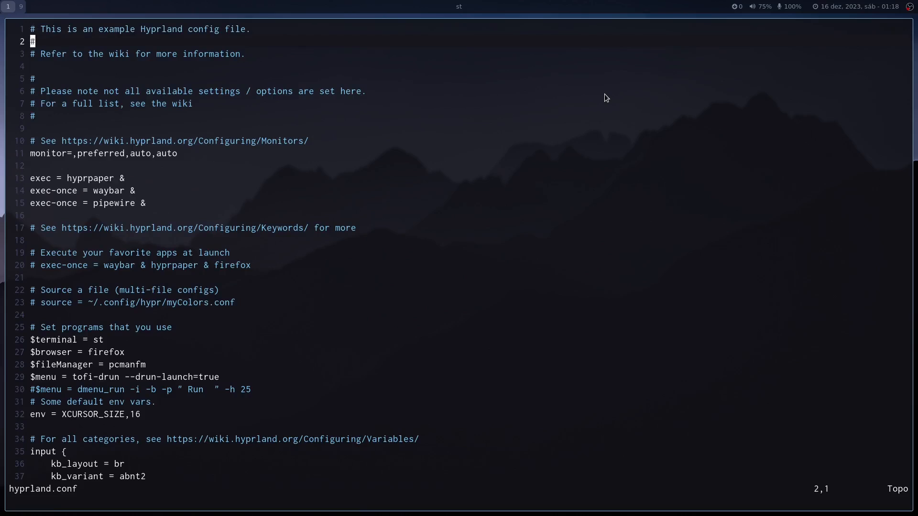
pyautogui.write(':q')
pyautogui.press('Return')
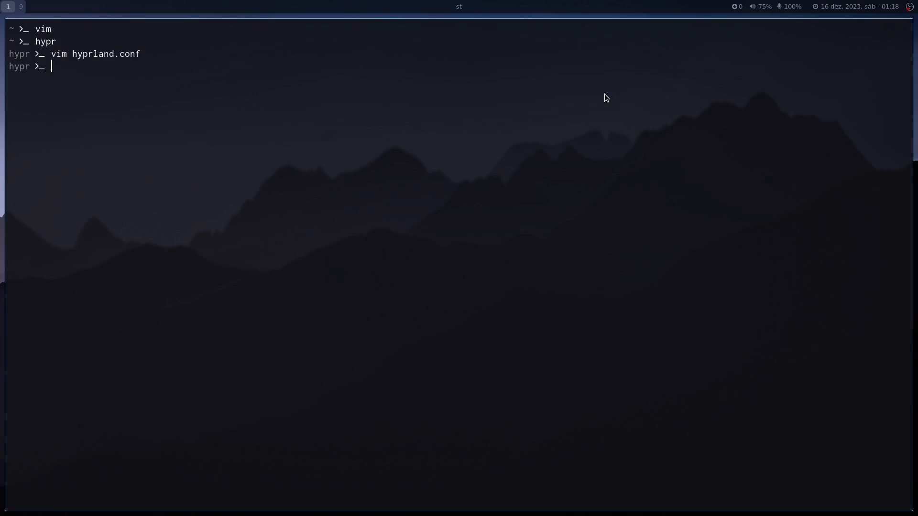
# Launch Firefox beside the terminal and close the browser again.
pyautogui.press('super+b')
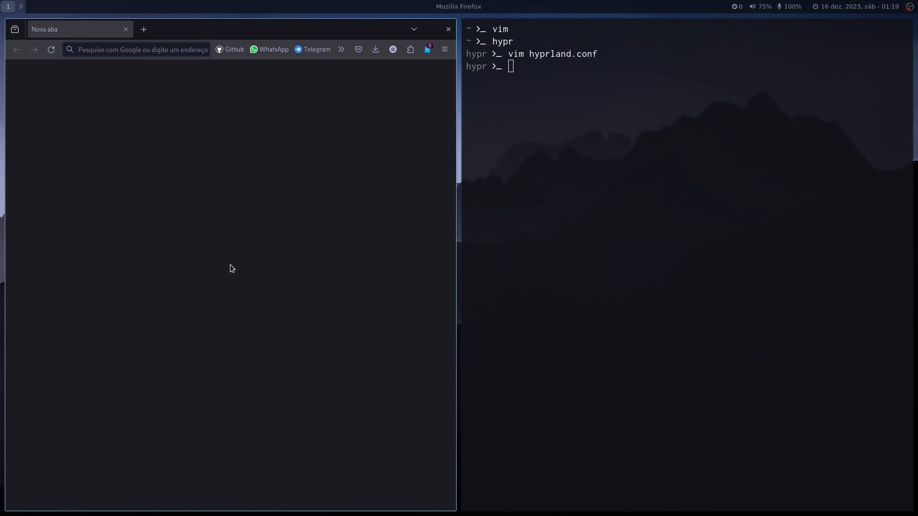
pyautogui.press('super+q')
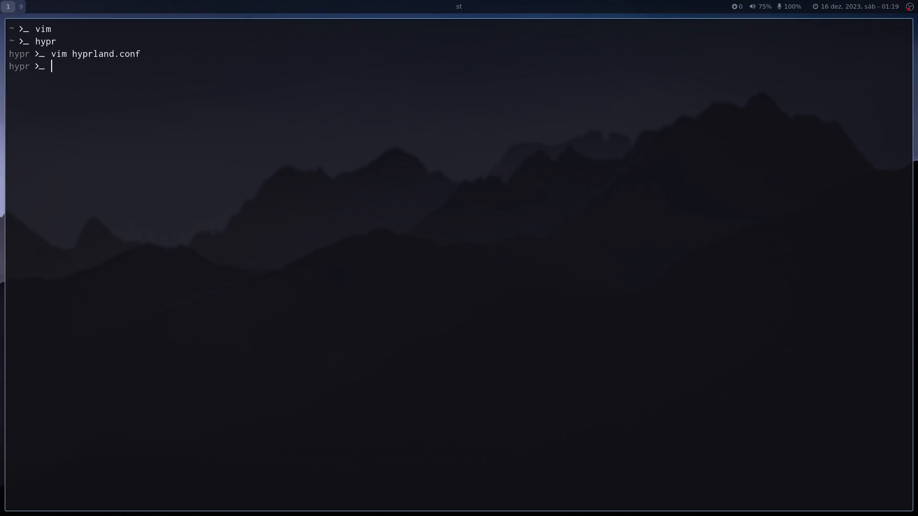
# Abandon the "cd .." command and close the terminal window.
pyautogui.write('cd ..')
pyautogui.press('BackSpace')
pyautogui.press('BackSpace')
pyautogui.press('BackSpace')
pyautogui.press('BackSpace')
pyautogui.press('BackSpace')
pyautogui.press('super+q')
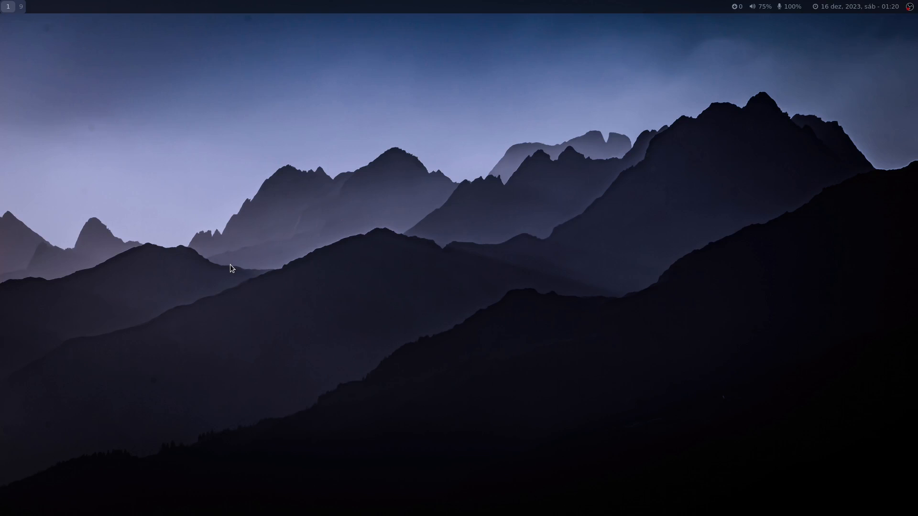
# Open a new terminal and launch dmenu with the dmenu_run command.
pyautogui.press('super+Return')
pyautogui.write('dmenu_')
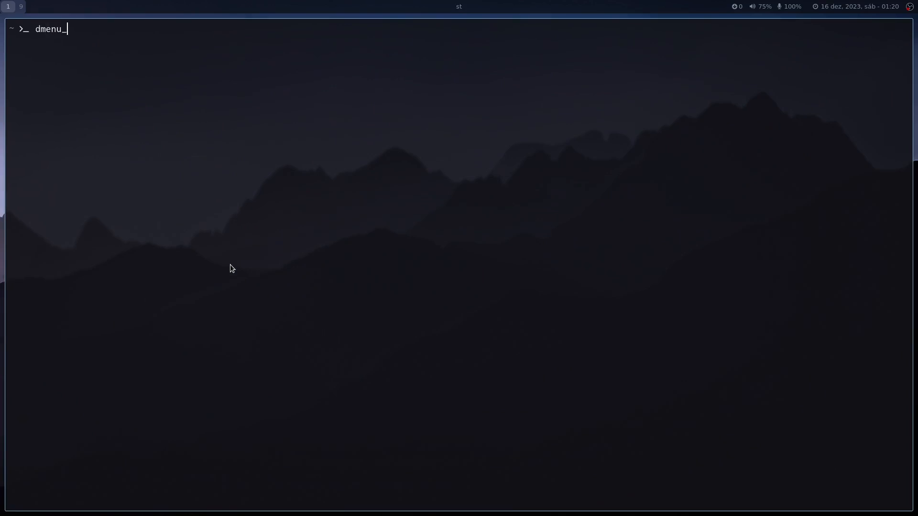
pyautogui.write('run')
pyautogui.press('Return')
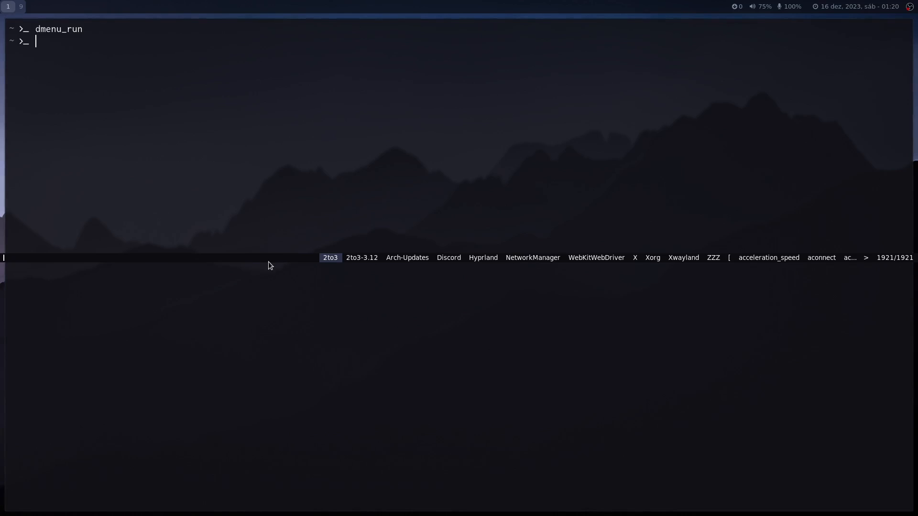
# Dismiss the open dmenu, run dmenu_run again from the terminal and dismiss it once more.
pyautogui.moveTo(271, 259); pyautogui.dragTo(246, 178)
pyautogui.press('Escape')
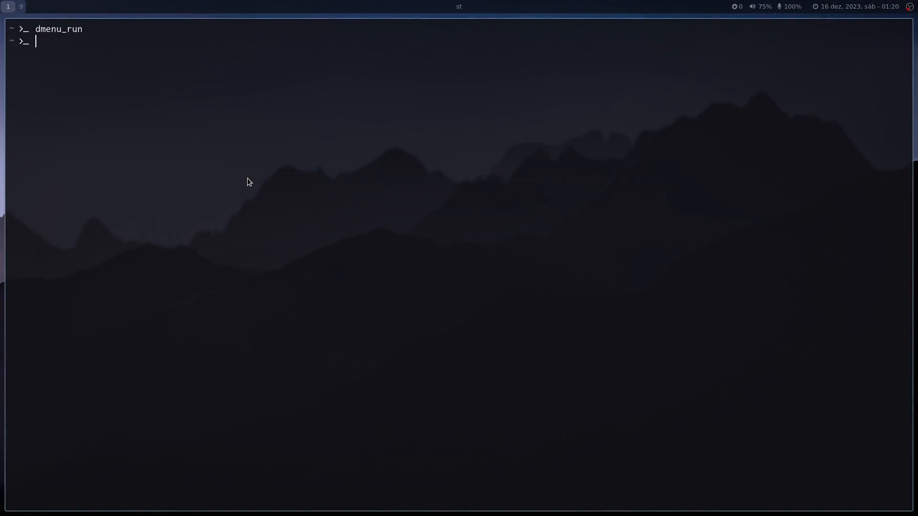
pyautogui.press('Up')
pyautogui.press('Return')
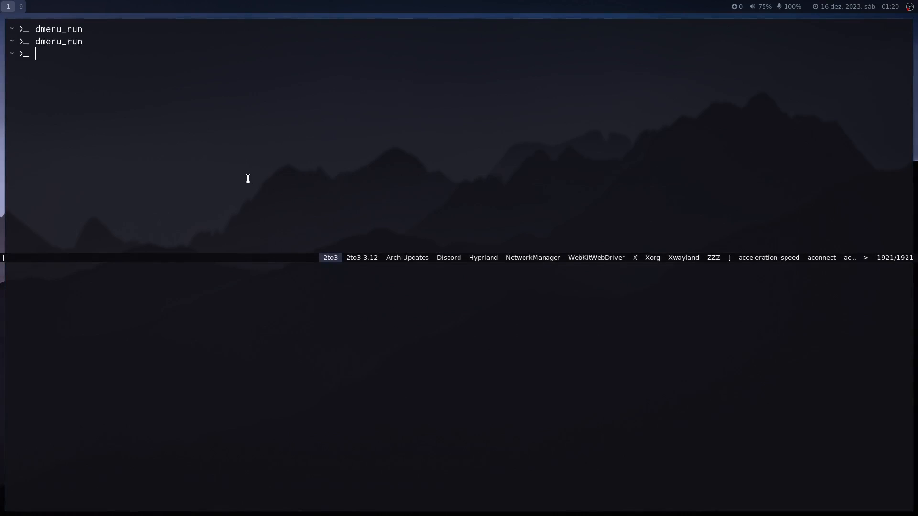
pyautogui.press('Escape')
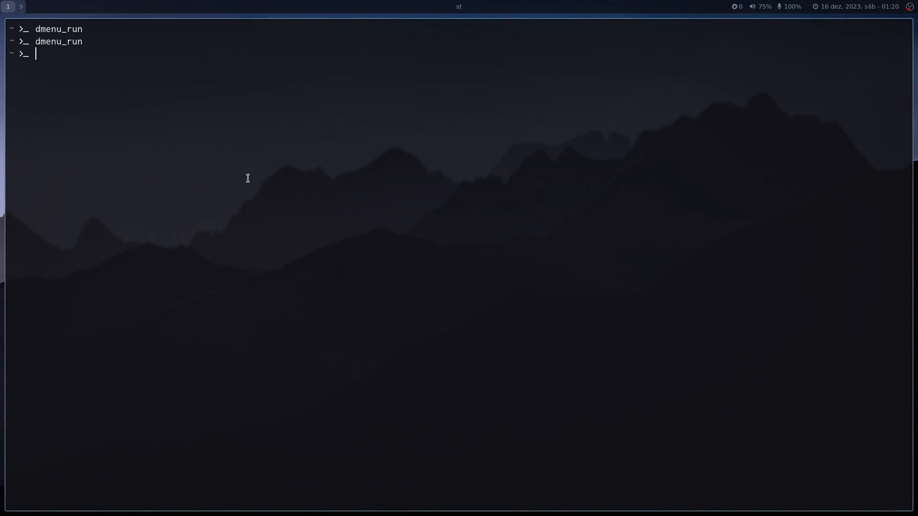
# Run dmenu_run -b to show dmenu along the lower edge, dismiss it and clear the terminal.
pyautogui.press('Up')
pyautogui.write('-b')
pyautogui.press('Return')
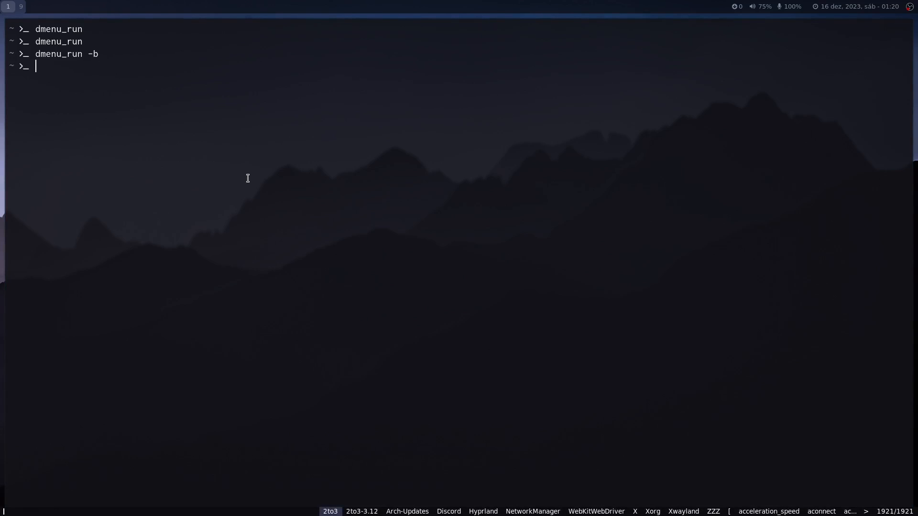
pyautogui.press('Escape')
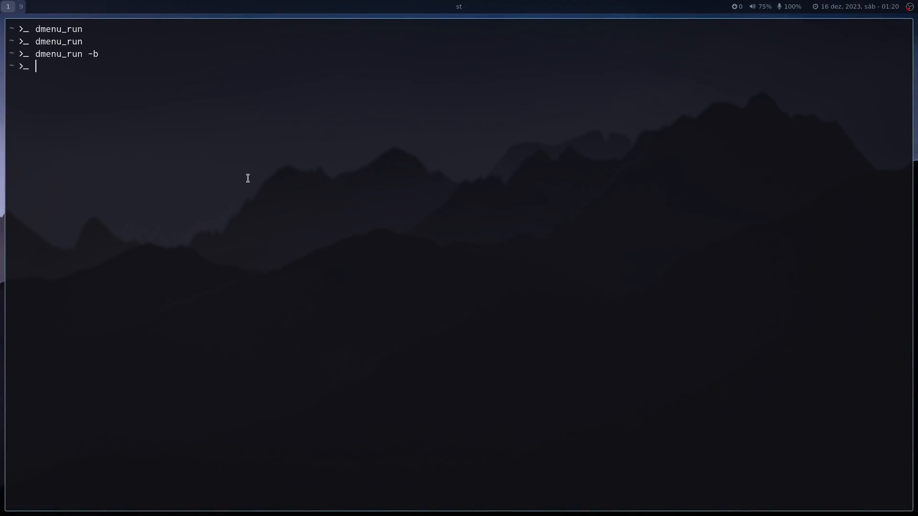
pyautogui.hotkey('ctrl', 'l')
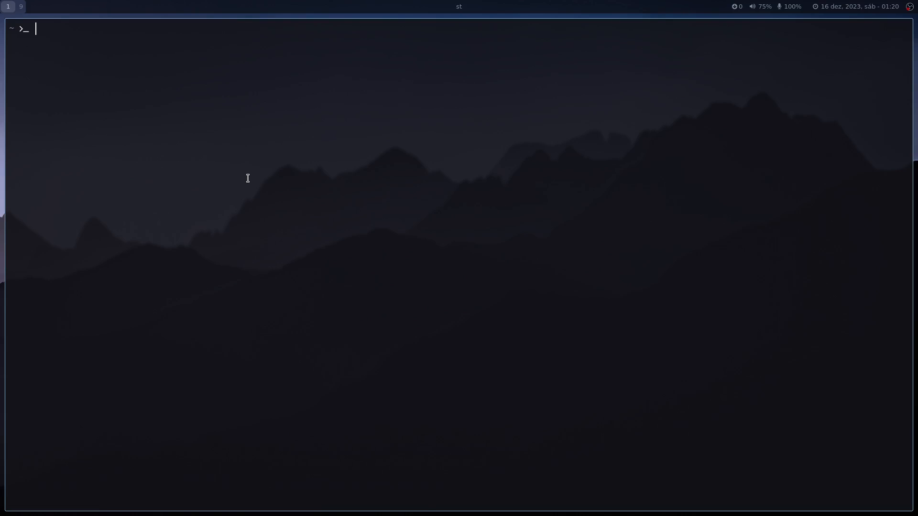
# Close the terminal, then open the application launcher and move through its entries to Personalizar visual.
pyautogui.press('super+q')
pyautogui.press('super+d')
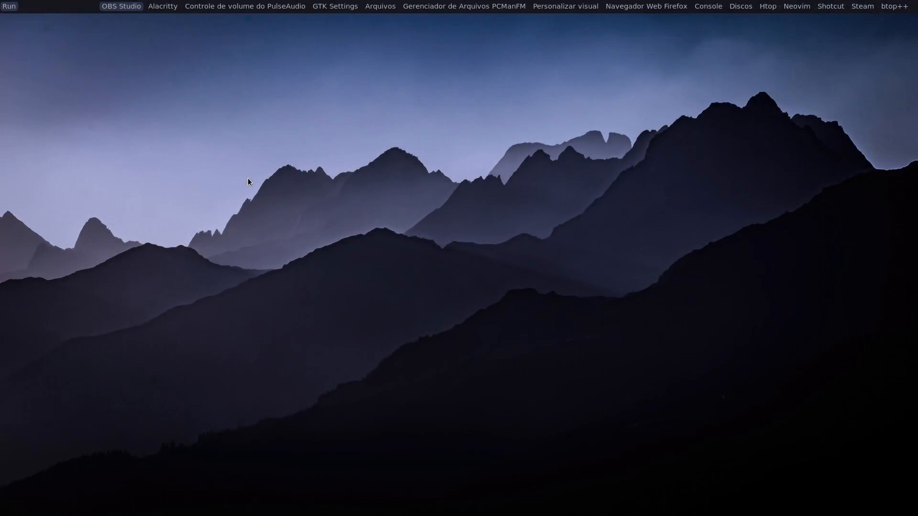
pyautogui.press('Right')
pyautogui.press('Right')
pyautogui.press('Right')
pyautogui.press('Right')
pyautogui.press('Right')
pyautogui.press('Right')
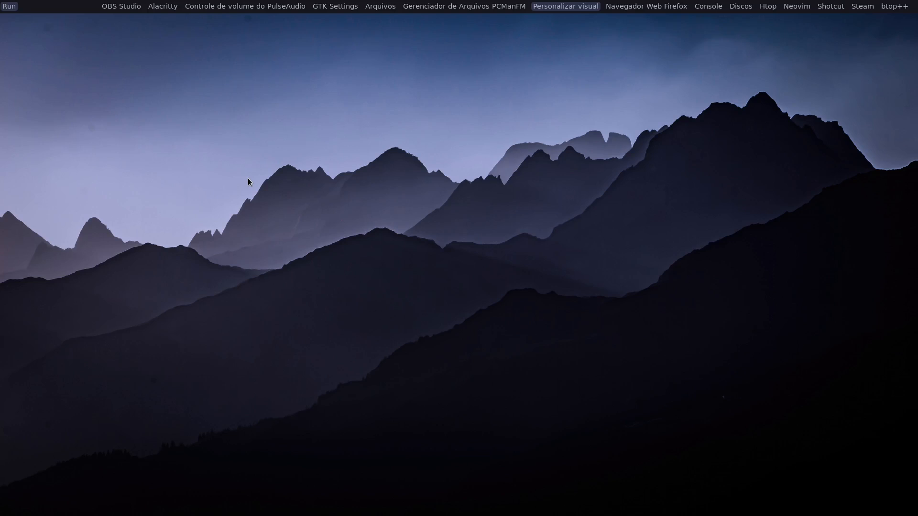
pyautogui.press('Return')
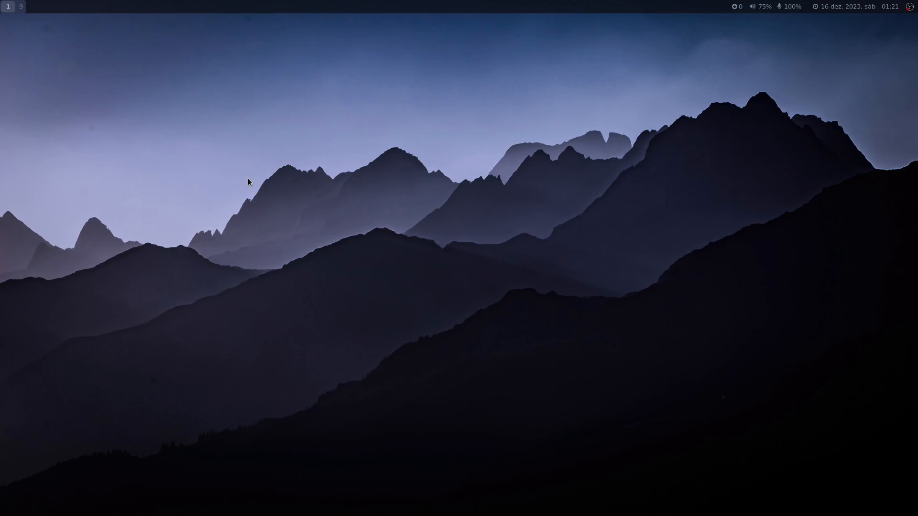
# Open a new terminal, change to the .config/tofi folder and list its contents.
pyautogui.press('super+Return')
pyautogui.write('cd .con')
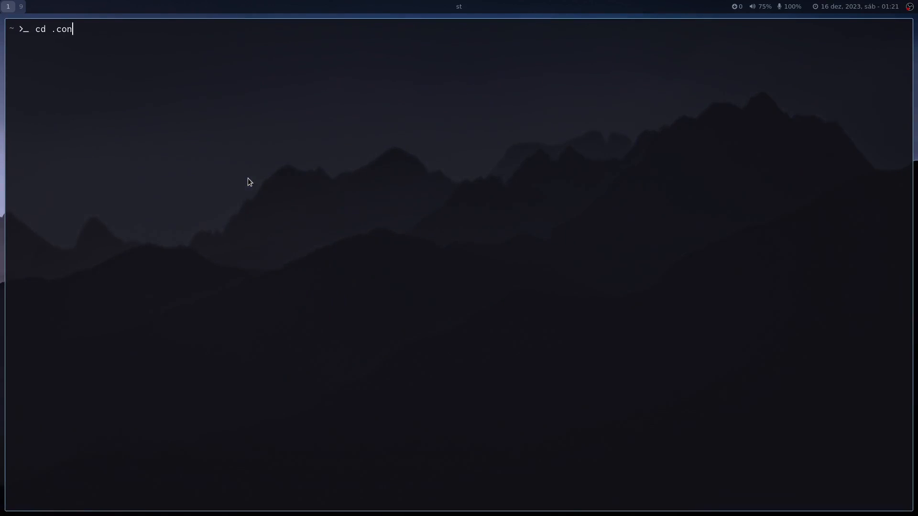
pyautogui.press('Tab')
pyautogui.write('to')
pyautogui.press('Tab')
pyautogui.press('Return')
pyautogui.write('ls')
pyautogui.press('Return')
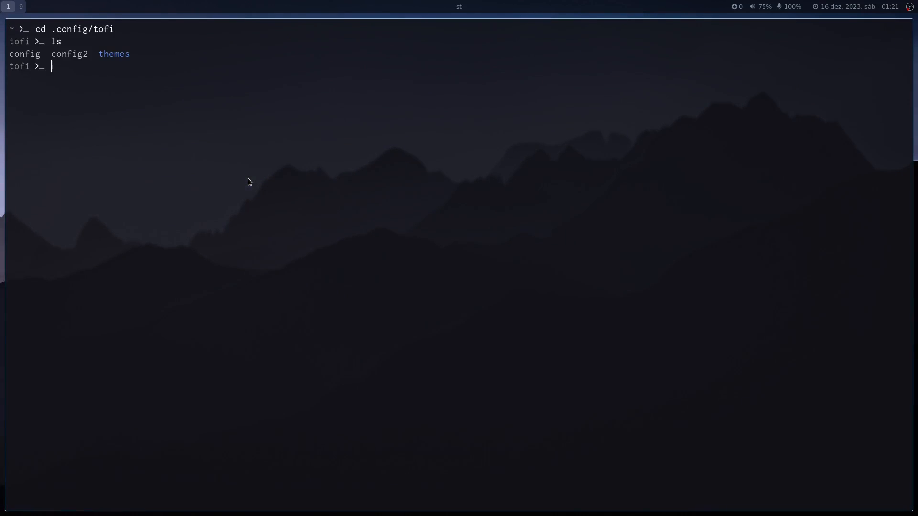
# Open the tofi config file in Vim, go through its layout, prompt and color settings, and quit.
pyautogui.write('vim config')
pyautogui.press('Return')
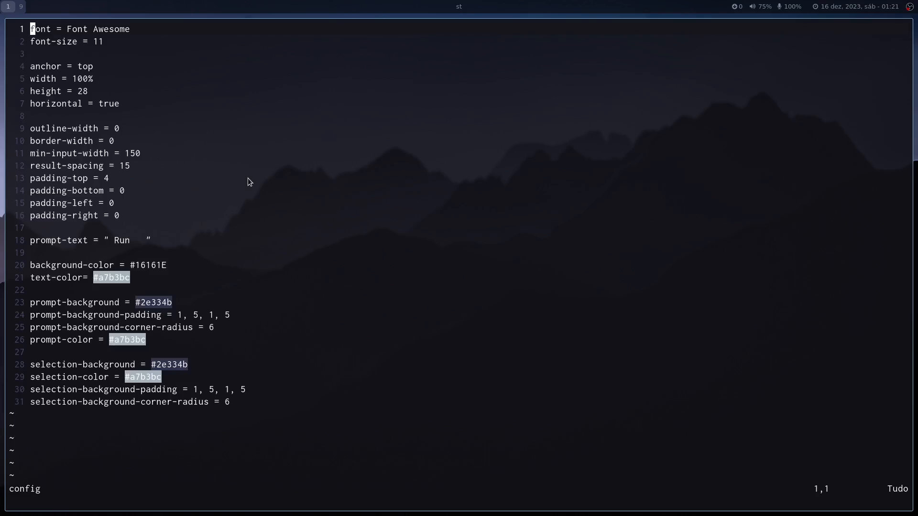
pyautogui.press('j')
pyautogui.press('j')
pyautogui.press('j')
pyautogui.press('j')
pyautogui.press('j')
pyautogui.press('j')
pyautogui.press('j')
pyautogui.press('j')
pyautogui.press('j')
pyautogui.press('j')
pyautogui.press('j')
pyautogui.press('j')
pyautogui.press('j')
pyautogui.press('j')
pyautogui.press('j')
pyautogui.press('j')
pyautogui.press('j')
pyautogui.press('j')
pyautogui.press('j')
pyautogui.press('j')
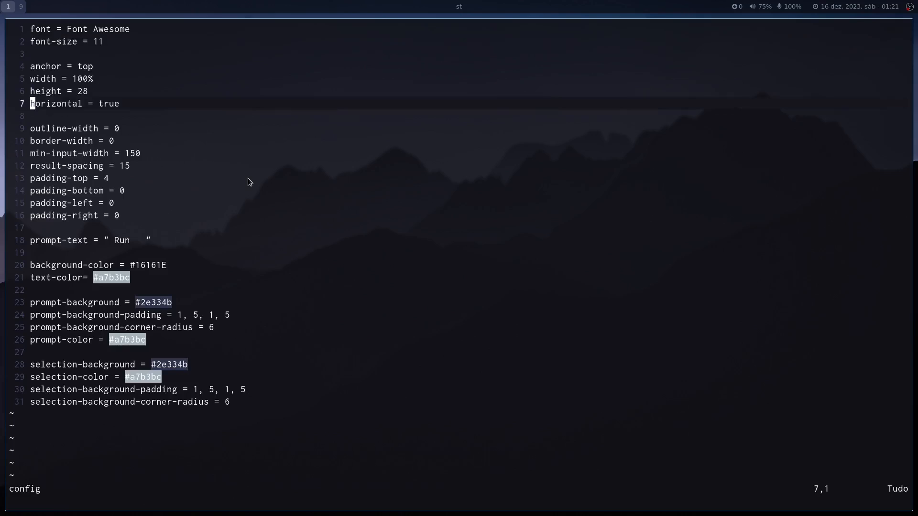
pyautogui.press('k')
pyautogui.press('k')
pyautogui.press('k')
pyautogui.press('k')
pyautogui.press('k')
pyautogui.press('k')
pyautogui.press('k')
pyautogui.press('k')
pyautogui.press('k')
pyautogui.press('k')
pyautogui.press('k')
pyautogui.press('k')
pyautogui.press('k')
pyautogui.press('k')
pyautogui.press('k')
pyautogui.press('k')
pyautogui.press('k')
pyautogui.press('k')
pyautogui.press('k')
pyautogui.press('k')
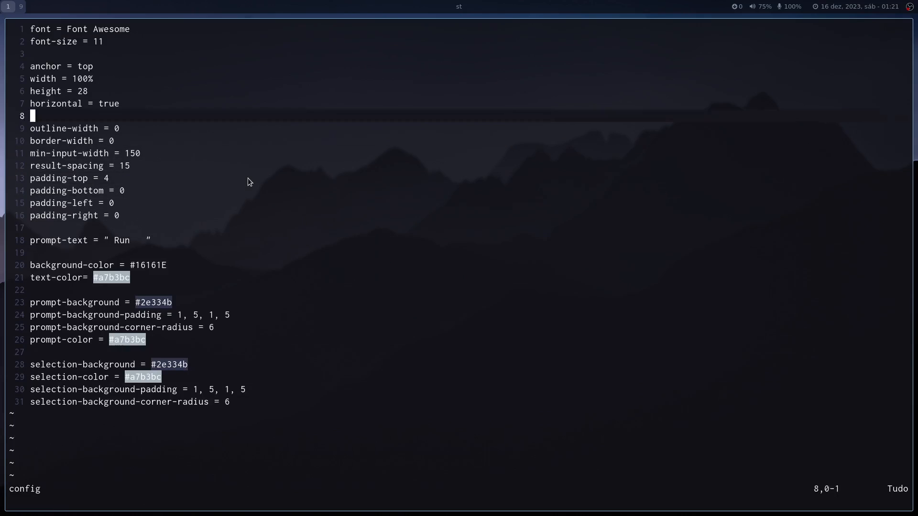
pyautogui.press('j')
pyautogui.press('j')
pyautogui.press('j')
pyautogui.press('j')
pyautogui.press('j')
pyautogui.press('j')
pyautogui.press('j')
pyautogui.press('j')
pyautogui.press('j')
pyautogui.press('j')
pyautogui.press('j')
pyautogui.press('j')
pyautogui.press('j')
pyautogui.press('j')
pyautogui.press('j')
pyautogui.press('j')
pyautogui.press('j')
pyautogui.press('j')
pyautogui.press('j')
pyautogui.press('j')
pyautogui.press('j')
pyautogui.press('j')
pyautogui.press('j')
pyautogui.press('j')
pyautogui.press('j')
pyautogui.press('j')
pyautogui.press('j')
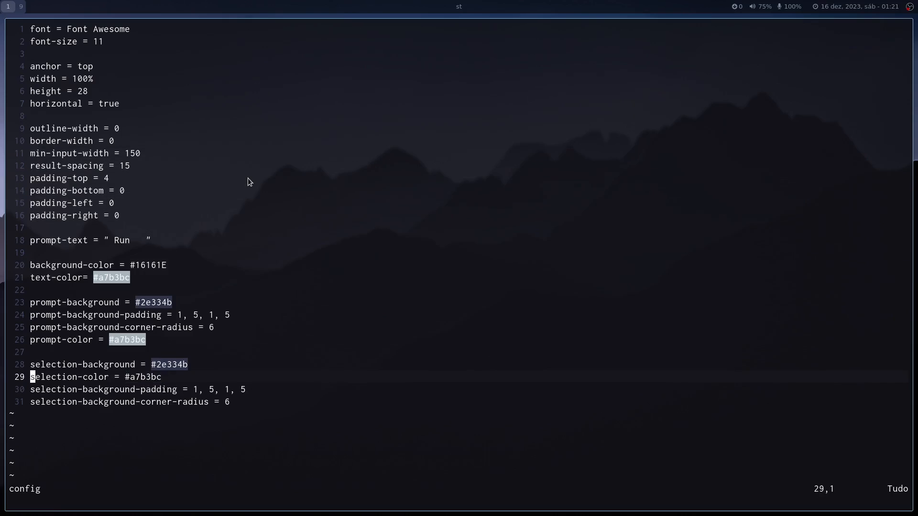
pyautogui.write(':q')
pyautogui.press('Return')
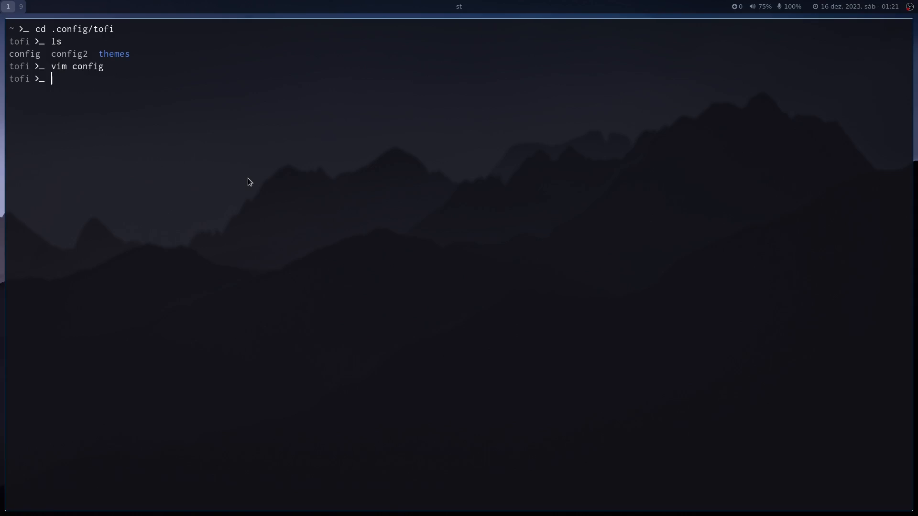
# Preview the current launcher style, then swap tofi configurations by renaming config to config3 and config2 to config.
pyautogui.press('super+d')
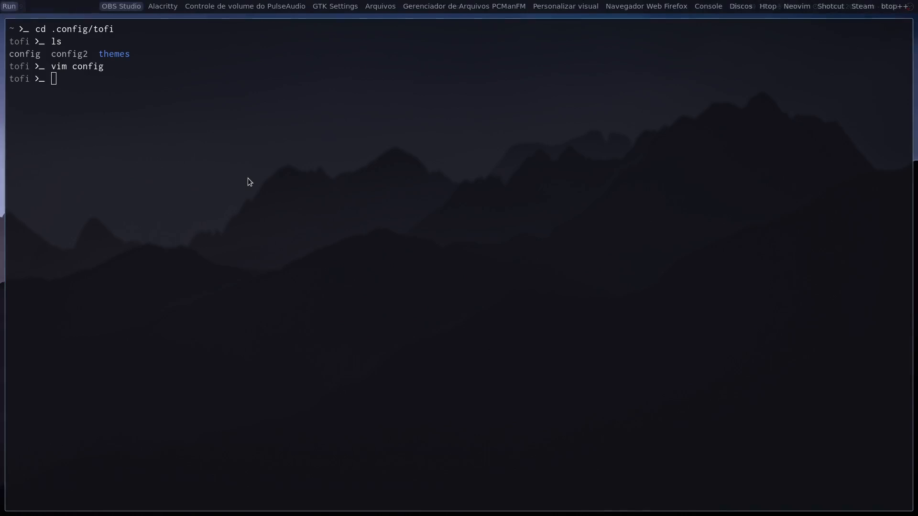
pyautogui.press('Escape')
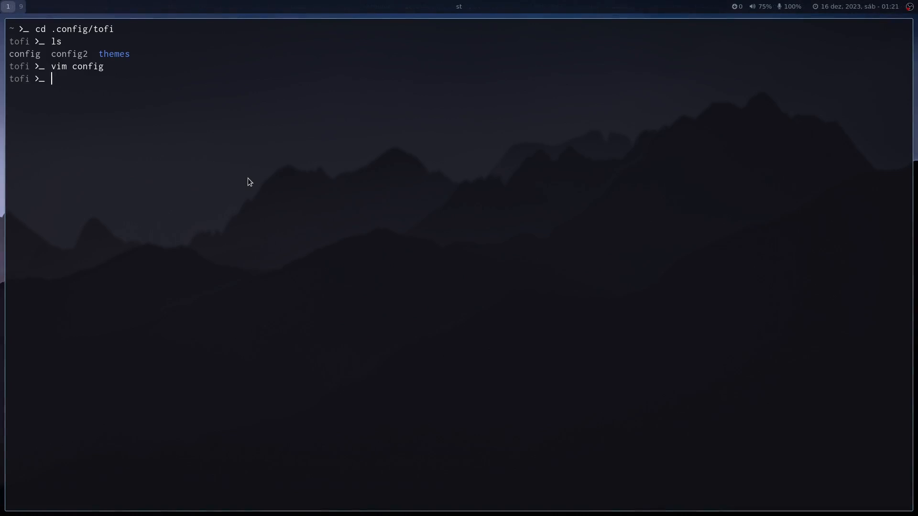
pyautogui.write('mv config config3')
pyautogui.press('Return')
pyautogui.write('mv con2')
pyautogui.press('BackSpace')
pyautogui.write('fig2 config')
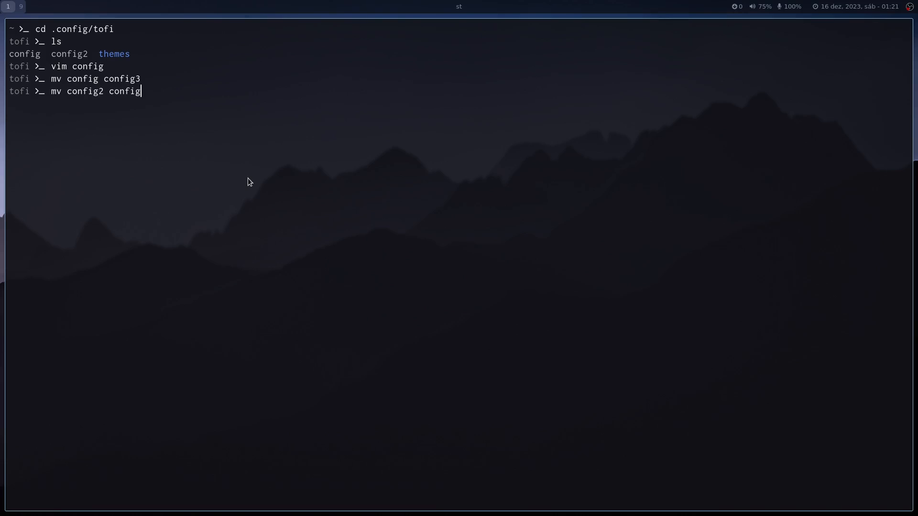
pyautogui.press('Return')
# Open the launcher with the alternative tofi configuration, scroll down its application list to LibreOffice Math, and dismiss it.
pyautogui.press('super+d')
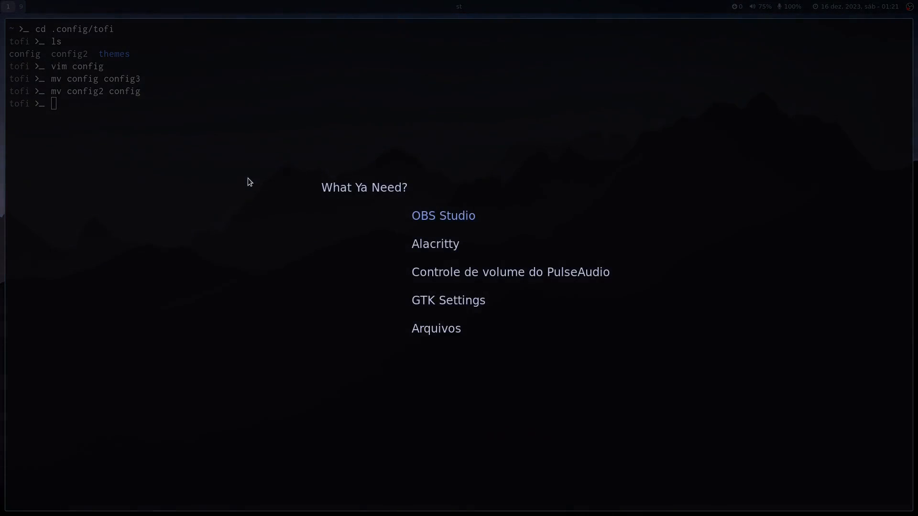
pyautogui.press('Down')
pyautogui.press('Down')
pyautogui.press('Down')
pyautogui.press('Down')
pyautogui.press('Down')
pyautogui.press('Down')
pyautogui.press('Down')
pyautogui.press('Down')
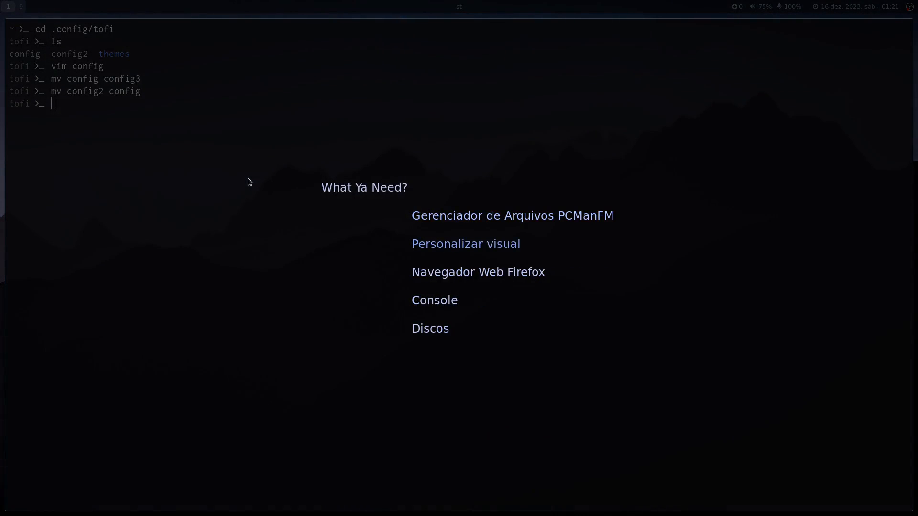
pyautogui.press('Down')
pyautogui.press('Down')
pyautogui.press('Down')
pyautogui.press('Down')
pyautogui.press('Down')
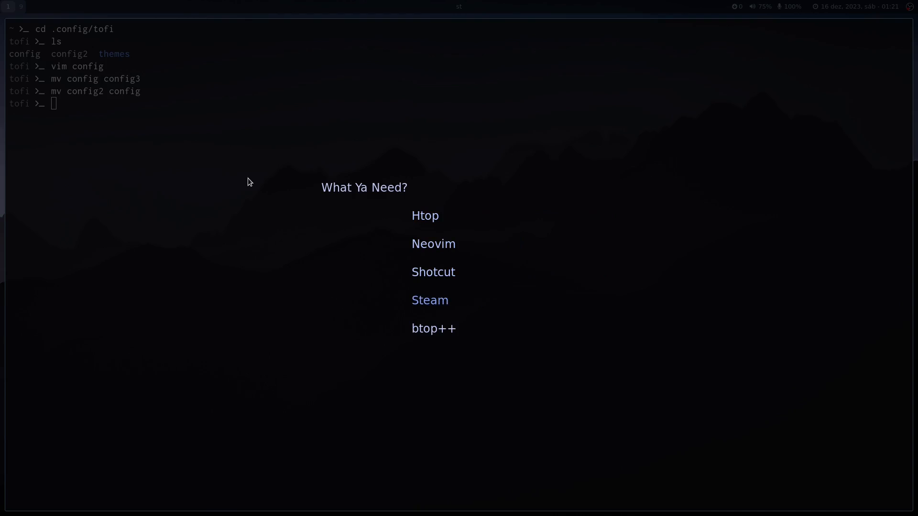
pyautogui.press('Down')
pyautogui.press('Down')
pyautogui.press('Down')
pyautogui.press('Down')
pyautogui.press('Down')
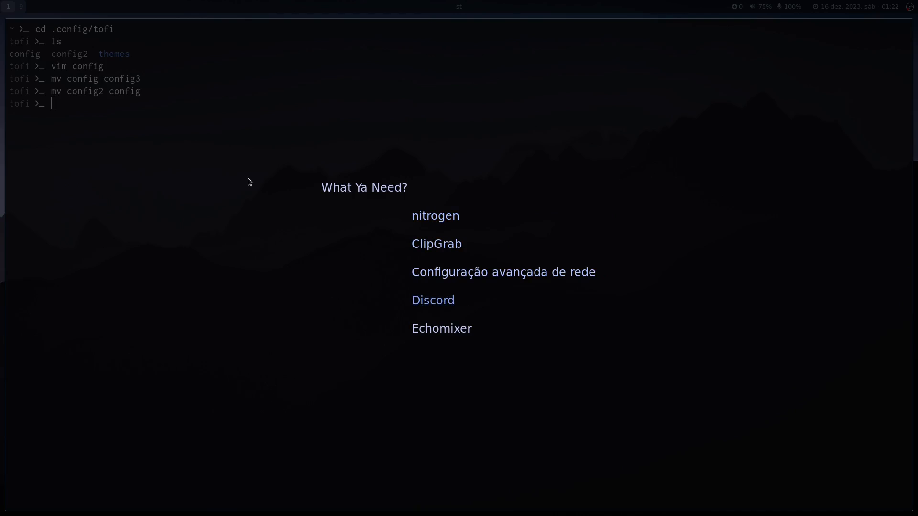
pyautogui.press('Down')
pyautogui.press('Down')
pyautogui.press('Down')
pyautogui.press('Down')
pyautogui.press('Down')
pyautogui.press('Down')
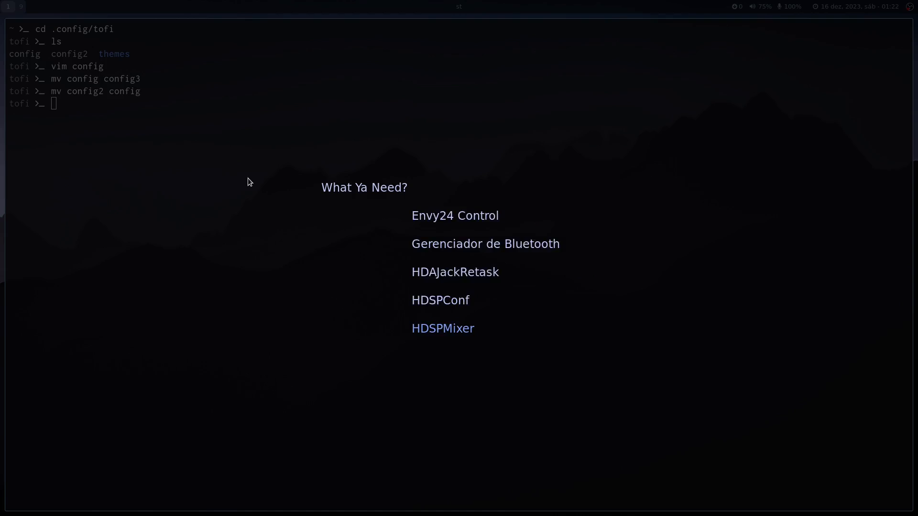
pyautogui.press('Down')
pyautogui.press('Down')
pyautogui.press('Down')
pyautogui.press('Down')
pyautogui.press('Down')
pyautogui.press('Down')
pyautogui.press('Down')
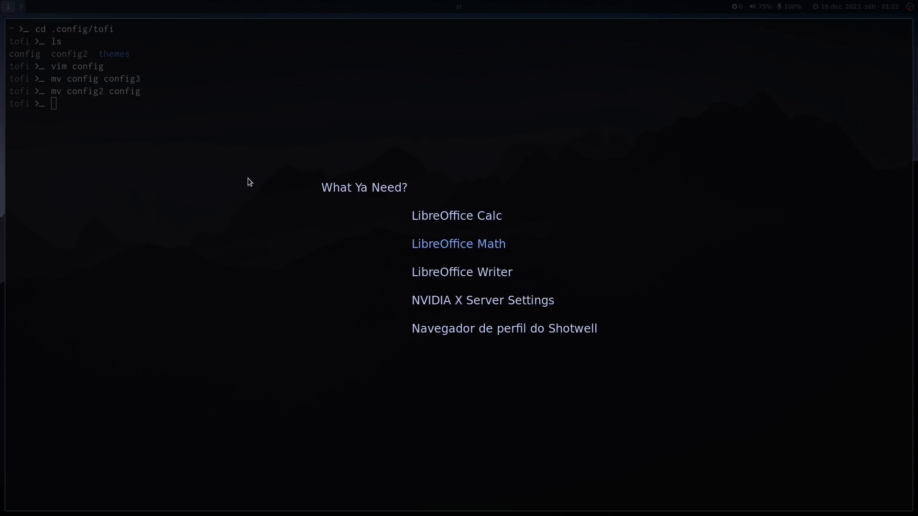
pyautogui.press('Escape')
# Restore the original tofi configuration by renaming config to config2 and config3 to config.
pyautogui.press('Up')
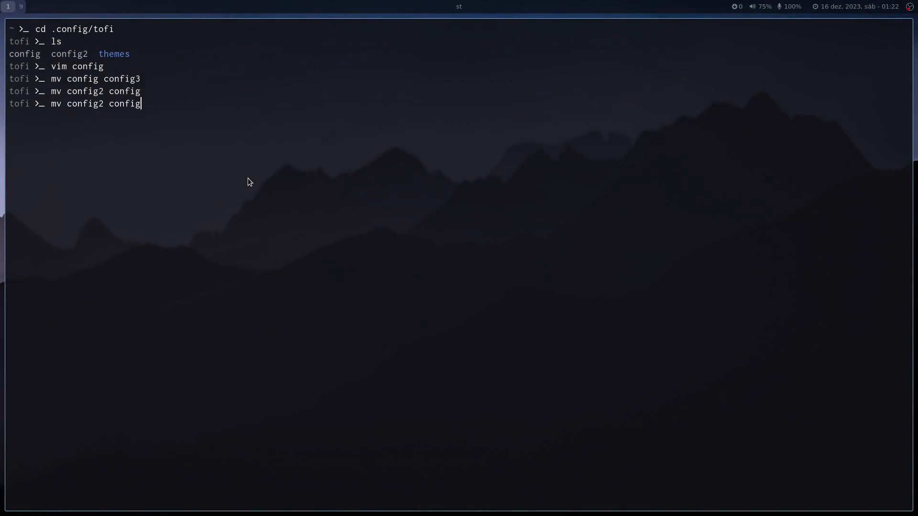
pyautogui.press('Left')
pyautogui.press('Left')
pyautogui.press('Left')
pyautogui.press('Left')
pyautogui.press('Left')
pyautogui.press('Left')
pyautogui.press('BackSpace')
pyautogui.press('End')
pyautogui.write('2')
pyautogui.press('Return')
pyautogui.write('mv config3')
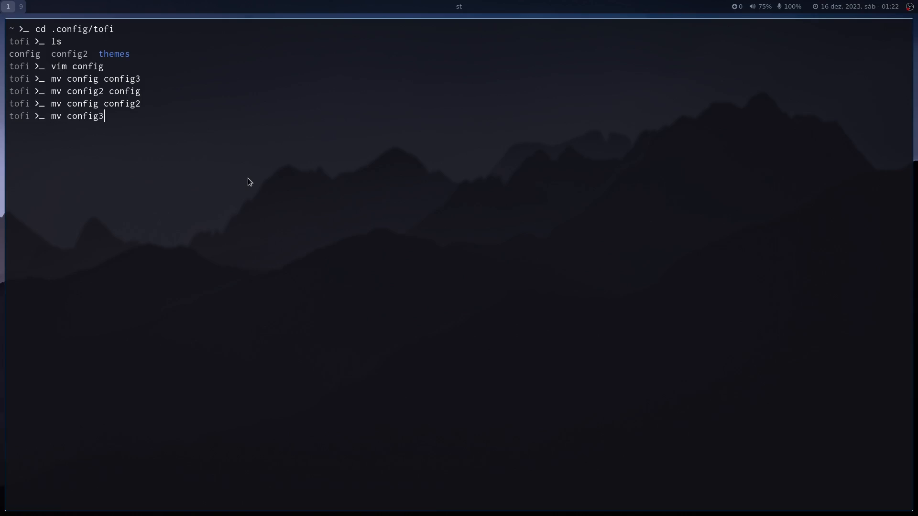
pyautogui.write(' config')
pyautogui.press('Return')
# Show the launcher briefly to check the restored configuration and close the terminal.
pyautogui.press('super+d')
pyautogui.press('Escape')
pyautogui.press('super+q')
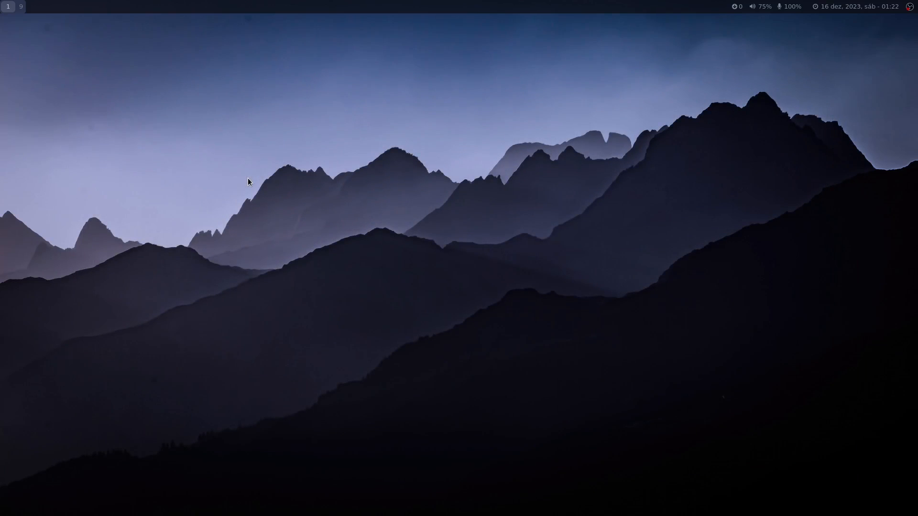
# Search the launcher for "visu", launch Personalizar visual to view the widget themes, and close it.
pyautogui.press('super+d')
pyautogui.write('lx')
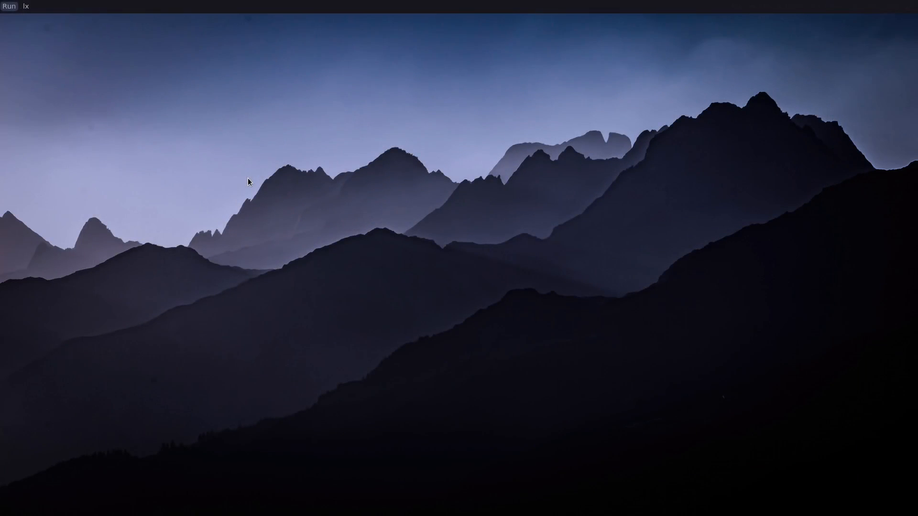
pyautogui.press('BackSpace')
pyautogui.press('BackSpace')
pyautogui.write('visua')
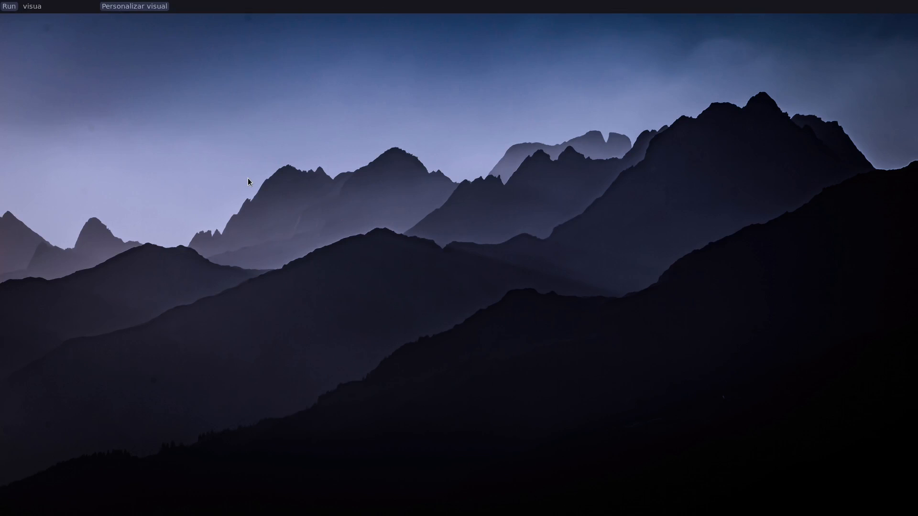
pyautogui.press('Return')
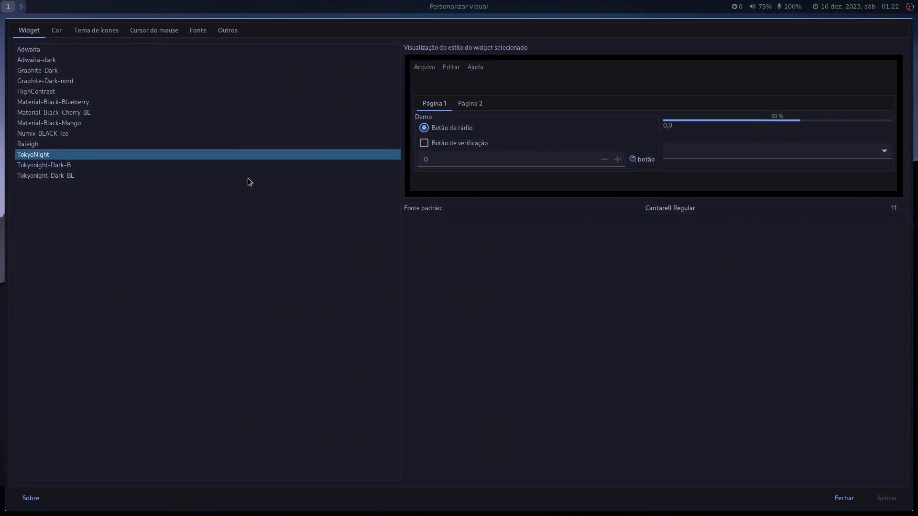
pyautogui.press('super+q')
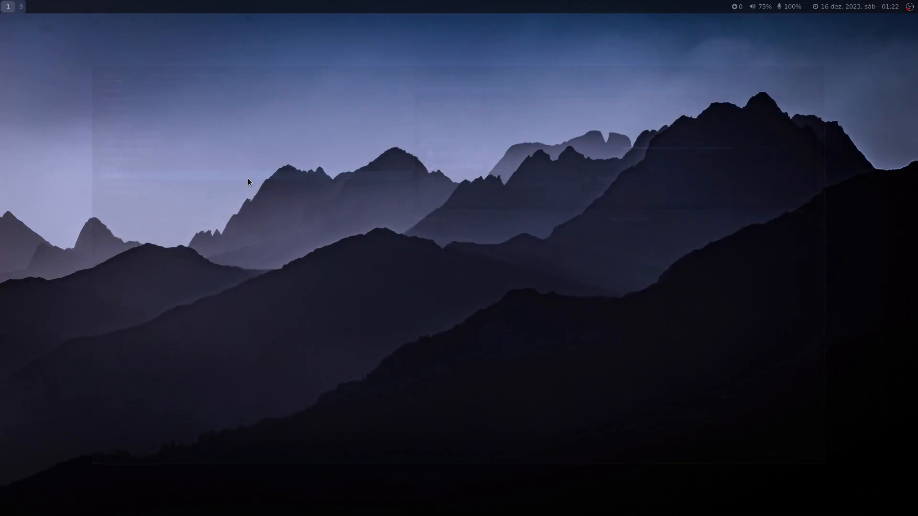
# Find GTK Settings in the launcher by searching for "gtk" and launch it.
pyautogui.press('super+d')
pyautogui.write('gt')
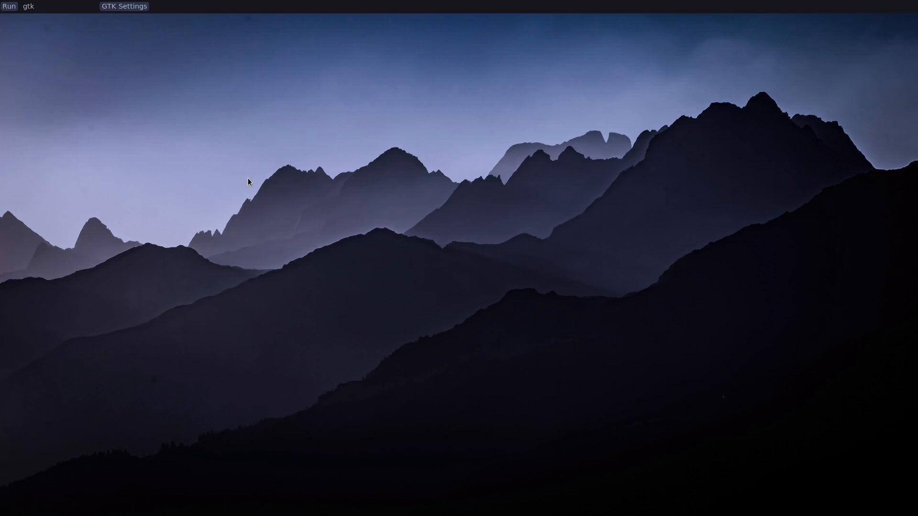
pyautogui.write('k')
pyautogui.press('Return')
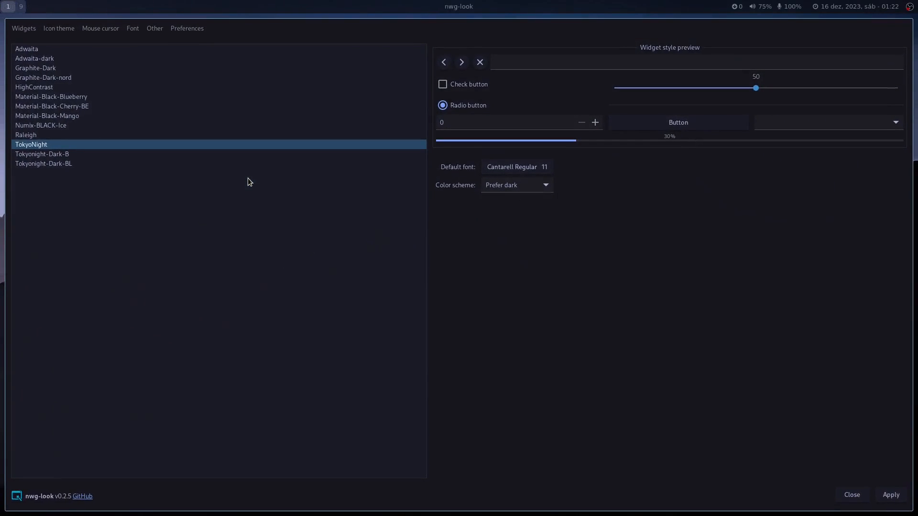
# Search the launcher for "pers" and launch Personalizar visual beside the nwg-look window.
pyautogui.press('super+d')
pyautogui.write('pers')
pyautogui.press('Return')
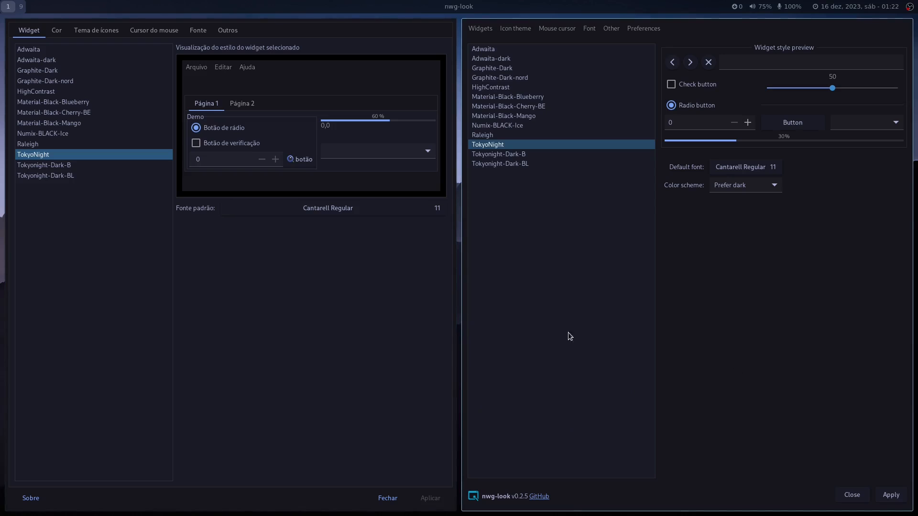
# Close both GTK theming windows to clear the workspace.
pyautogui.press('super+q')
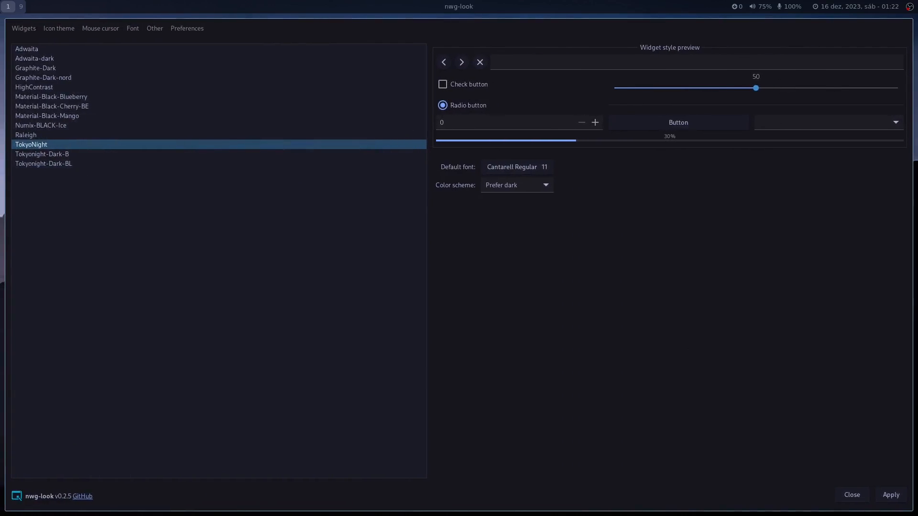
pyautogui.press('super+q')
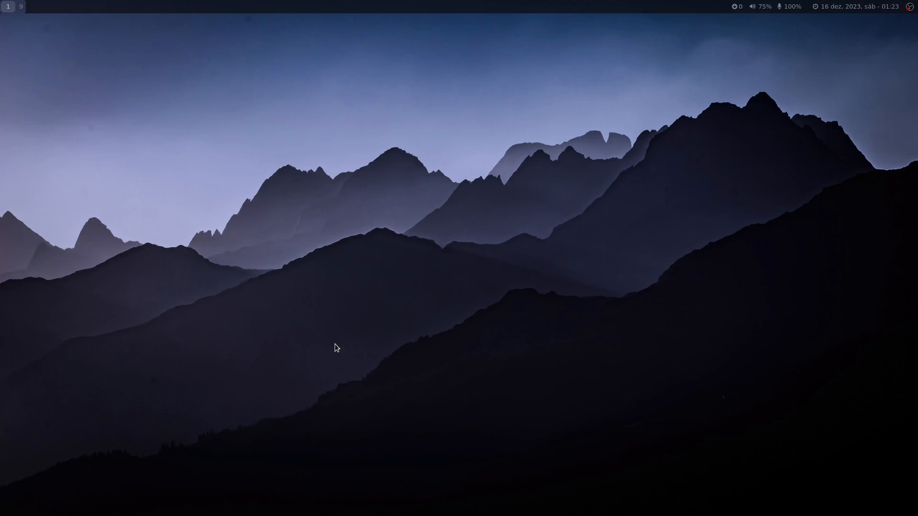
# Open a terminal, go to the hypr configuration folder with the "hypr" alias and list its files.
pyautogui.press('super+Return')
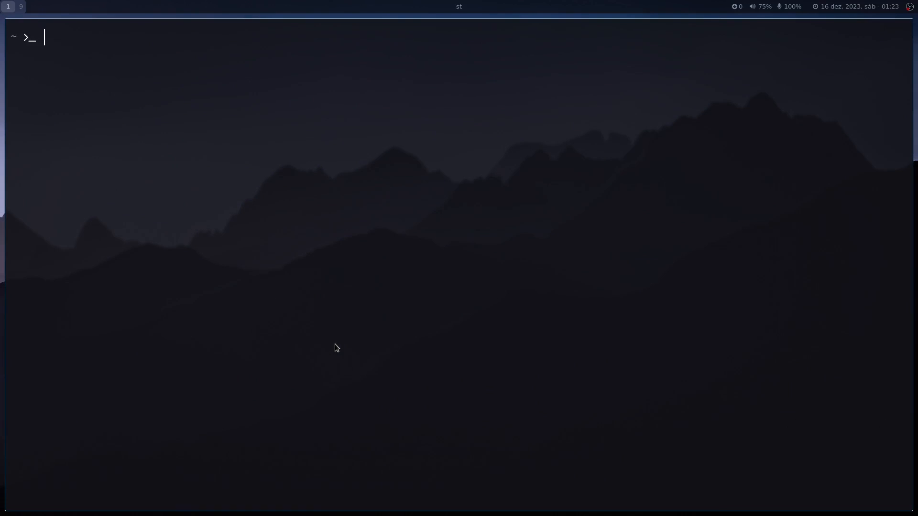
pyautogui.write('hypr')
pyautogui.press('Return')
pyautogui.write('ls')
pyautogui.press('Return')
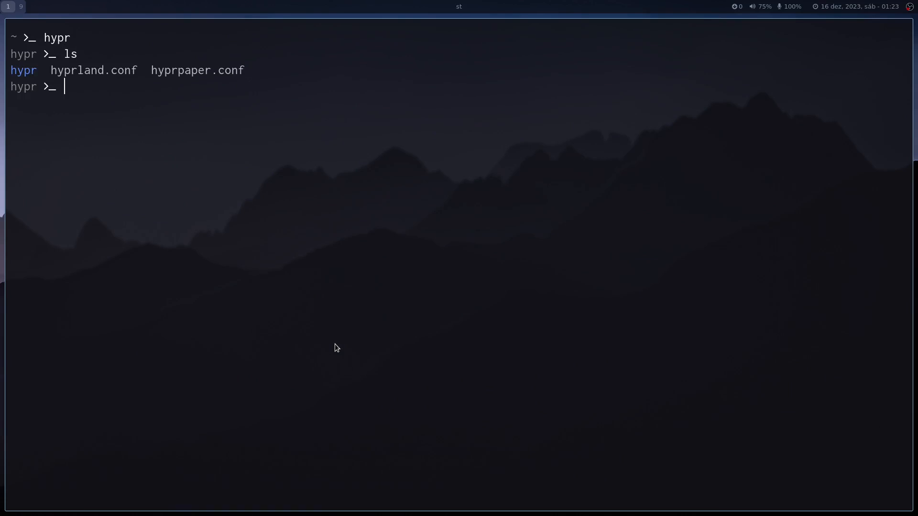
# Open hyprpaper.conf in vim and go to its wallpaper line.
pyautogui.write('vim hyprp')
pyautogui.press('Tab')
pyautogui.press('Return')
pyautogui.press('j')
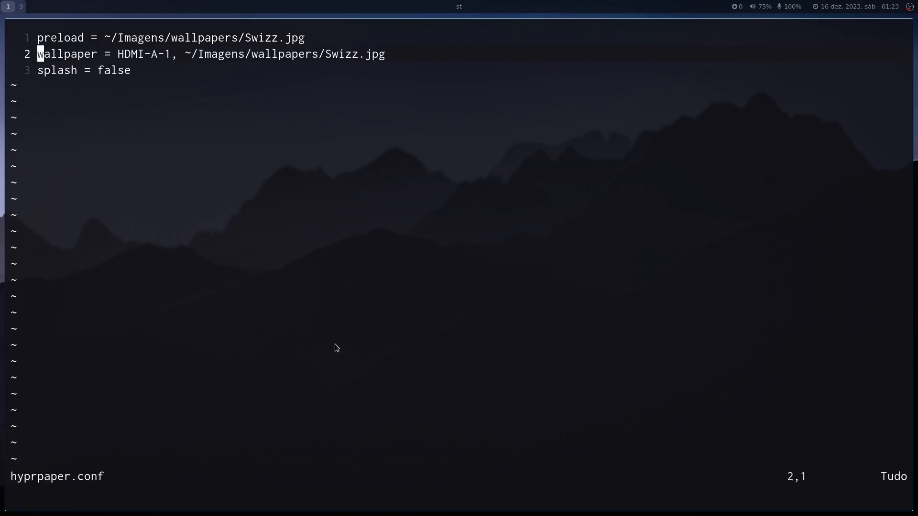
# Examine the preload, wallpaper and splash lines of hyprpaper.conf, including the monitor name and image path.
pyautogui.press('k')
pyautogui.press('j')
pyautogui.press('j')
pyautogui.press('k')
pyautogui.press('l')
pyautogui.press('l')
pyautogui.press('l')
pyautogui.press('l')
pyautogui.press('l')
pyautogui.press('l')
pyautogui.press('l')
pyautogui.press('l')
pyautogui.press('l')
pyautogui.press('l')
pyautogui.press('l')
pyautogui.press('l')
pyautogui.press('l')
pyautogui.press('l')
pyautogui.press('l')
pyautogui.press('l')
pyautogui.press('l')
pyautogui.press('l')
pyautogui.press('l')
pyautogui.press('l')
pyautogui.press('h')
pyautogui.press('h')
pyautogui.press('h')
pyautogui.press('h')
pyautogui.press('h')
pyautogui.press('h')
pyautogui.press('h')
pyautogui.press('h')
pyautogui.press('h')
pyautogui.press('h')
pyautogui.press('h')
pyautogui.press('h')
pyautogui.press('h')
pyautogui.press('h')
pyautogui.press('h')
pyautogui.press('h')
pyautogui.press('h')
pyautogui.press('h')
pyautogui.press('h')
pyautogui.press('h')
pyautogui.press('l')
pyautogui.press('k')
pyautogui.press('j')
# Browse the Imagens/wallpapers folder in ranger down to its last image and quit ranger.
pyautogui.press('j')
pyautogui.press('k')
pyautogui.press('k')
pyautogui.press('super+r')
pyautogui.press('j')
pyautogui.press('j')
pyautogui.press('j')
pyautogui.press('j')
pyautogui.press('j')
pyautogui.press('j')
pyautogui.press('j')
pyautogui.press('j')
pyautogui.press('j')
pyautogui.press('j')
pyautogui.press('j')
pyautogui.press('j')
pyautogui.press('j')
pyautogui.press('j')
pyautogui.press('j')
pyautogui.press('j')
pyautogui.press('j')
pyautogui.press('j')
pyautogui.press('j')
pyautogui.press('j')
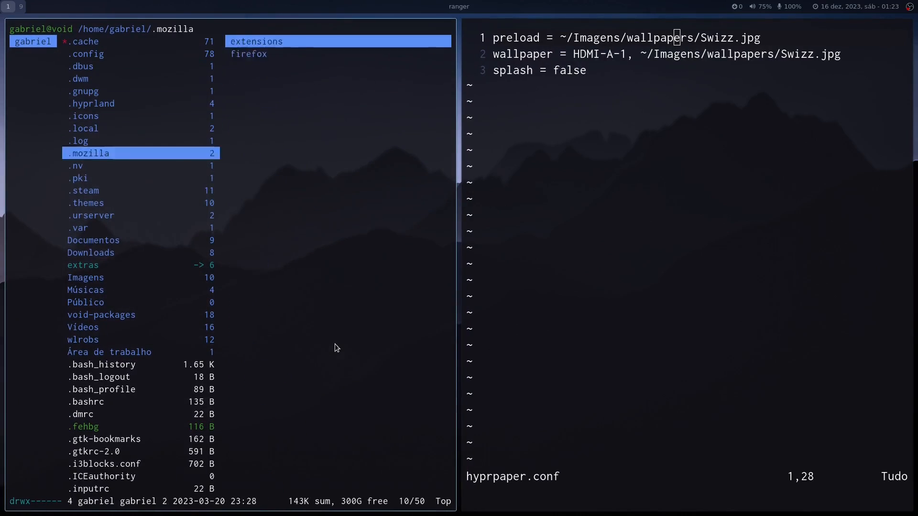
pyautogui.press('k')
pyautogui.press('l')
pyautogui.press('j')
pyautogui.press('j')
pyautogui.press('j')
pyautogui.press('j')
pyautogui.press('j')
pyautogui.press('j')
pyautogui.press('j')
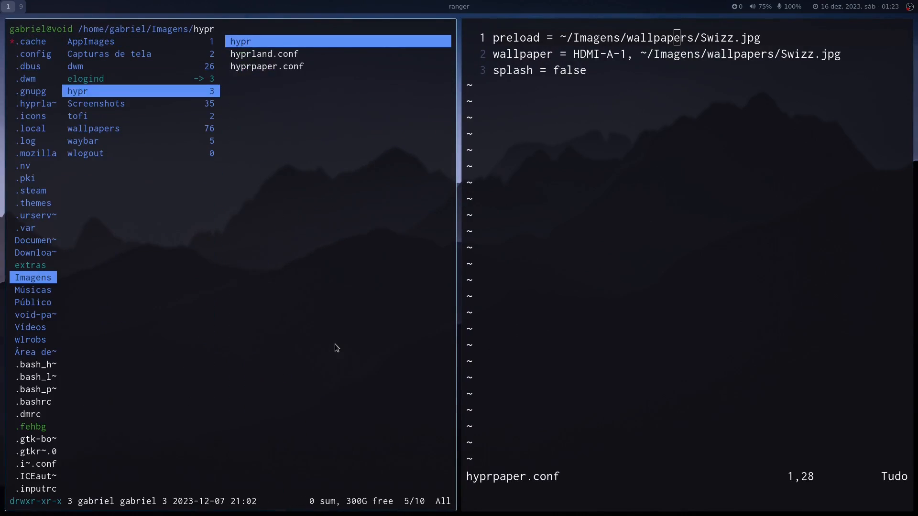
pyautogui.press('l')
pyautogui.press('j')
pyautogui.press('j')
pyautogui.press('j')
pyautogui.press('j')
pyautogui.press('j')
pyautogui.press('j')
pyautogui.press('j')
pyautogui.press('j')
pyautogui.press('j')
pyautogui.press('j')
pyautogui.press('j')
pyautogui.press('j')
pyautogui.press('j')
pyautogui.press('j')
pyautogui.press('j')
pyautogui.press('j')
pyautogui.press('j')
pyautogui.press('j')
pyautogui.press('j')
pyautogui.press('j')
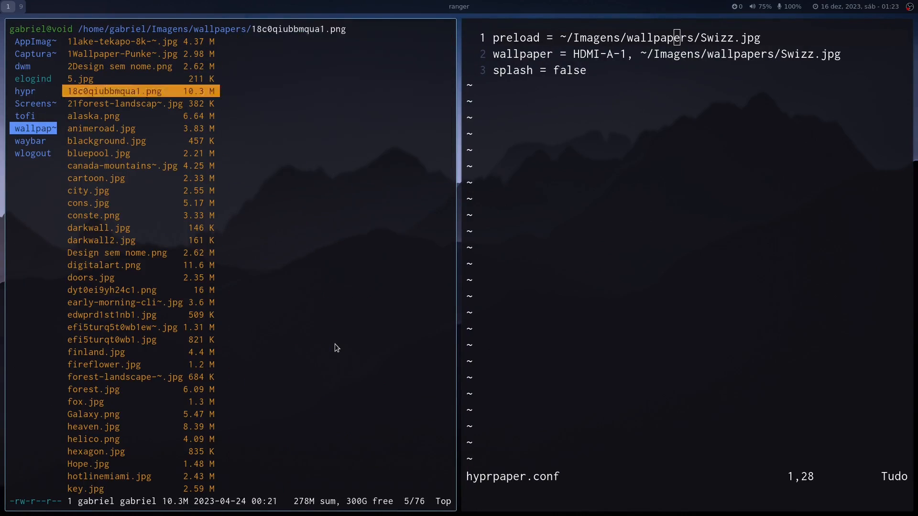
pyautogui.press('j')
pyautogui.press('j')
pyautogui.press('j')
pyautogui.press('j')
pyautogui.press('j')
pyautogui.press('j')
pyautogui.press('j')
pyautogui.press('j')
pyautogui.press('j')
pyautogui.press('j')
pyautogui.press('j')
pyautogui.press('j')
pyautogui.press('j')
pyautogui.press('j')
pyautogui.press('j')
pyautogui.press('j')
pyautogui.press('j')
pyautogui.press('j')
pyautogui.press('j')
pyautogui.press('j')
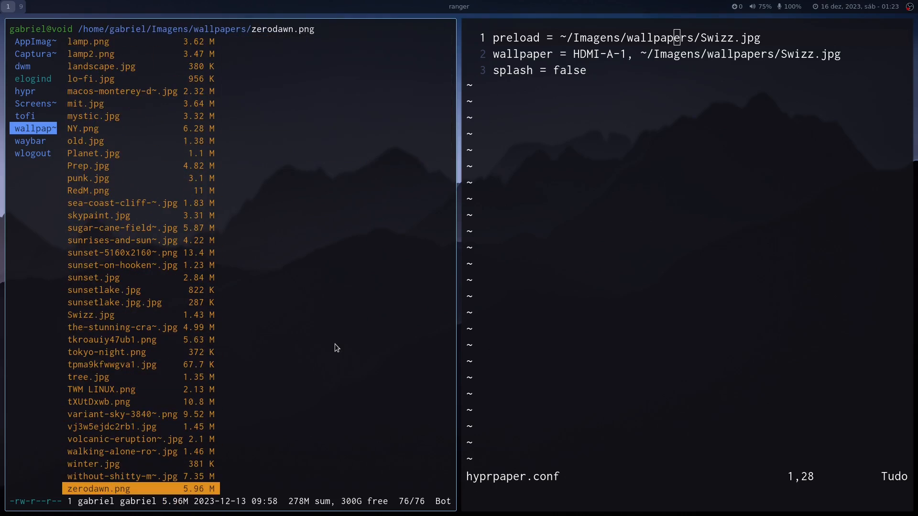
pyautogui.write('qj:q')
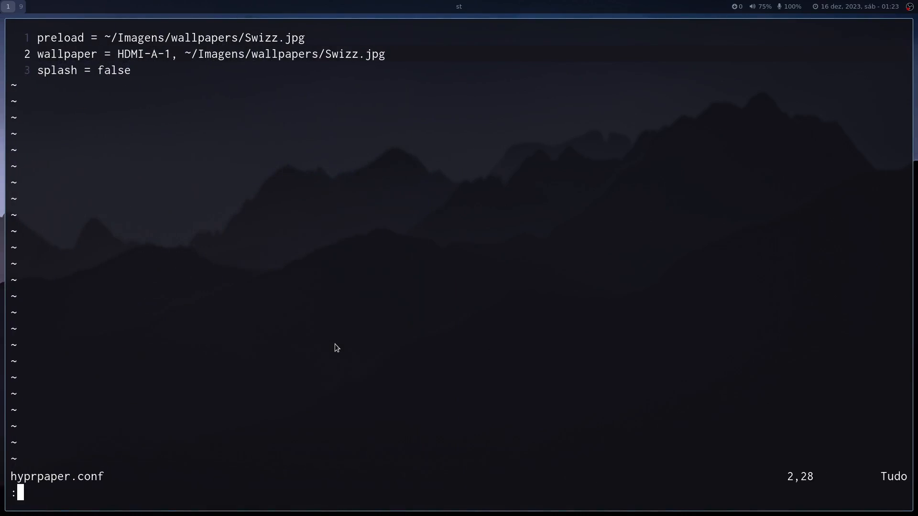
# Quit hyprpaper.conf and open hyprland.conf in vim.
pyautogui.press('Return')
pyautogui.write('vim hyprl')
pyautogui.press('Tab')
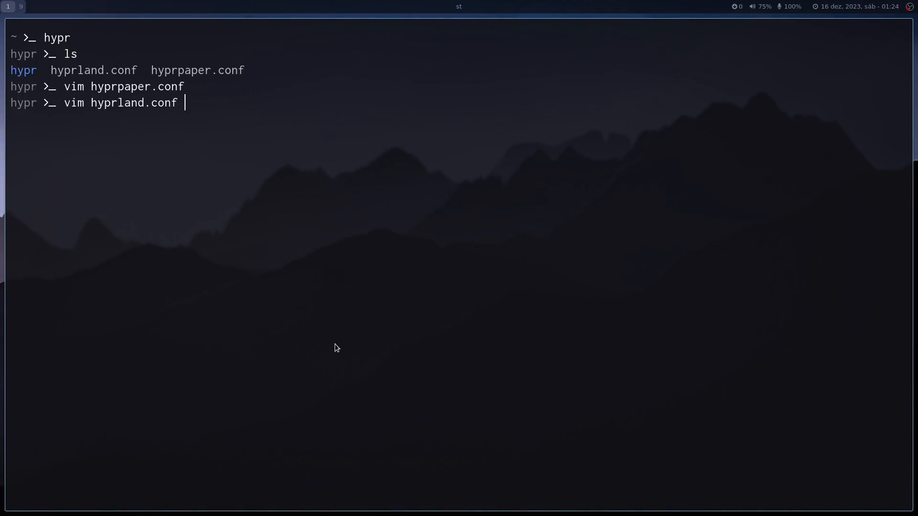
pyautogui.press('Return')
# Examine the monitor line and the hyprpaper and waybar startup entries in hyprland.conf.
pyautogui.press('j')
pyautogui.press('j')
pyautogui.press('j')
pyautogui.press('j')
pyautogui.press('j')
pyautogui.press('j')
pyautogui.press('j')
pyautogui.press('j')
pyautogui.press('j')
pyautogui.press('j')
pyautogui.press('j')
pyautogui.press('j')
pyautogui.press('j')
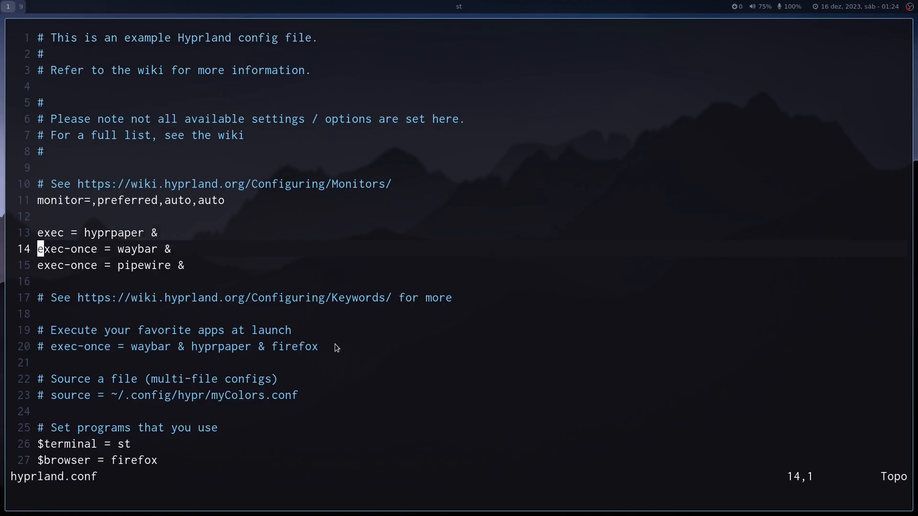
pyautogui.press('k')
pyautogui.press('k')
pyautogui.press('j')
pyautogui.press('j')
pyautogui.press('k')
pyautogui.press('k')
pyautogui.press('k')
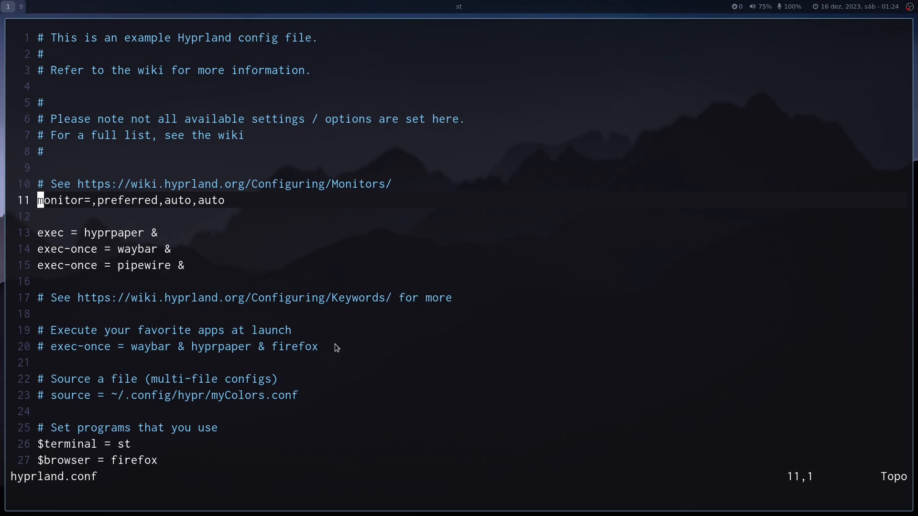
# Look through the input, general and decoration sections and examine the gaps_out line without editing it.
pyautogui.press('j')
pyautogui.press('j')
pyautogui.press('j')
pyautogui.press('j')
pyautogui.press('j')
pyautogui.press('j')
pyautogui.press('j')
pyautogui.press('j')
pyautogui.press('j')
pyautogui.press('j')
pyautogui.press('j')
pyautogui.press('j')
pyautogui.press('j')
pyautogui.press('j')
pyautogui.press('j')
pyautogui.press('j')
pyautogui.press('j')
pyautogui.press('j')
pyautogui.press('j')
pyautogui.press('j')
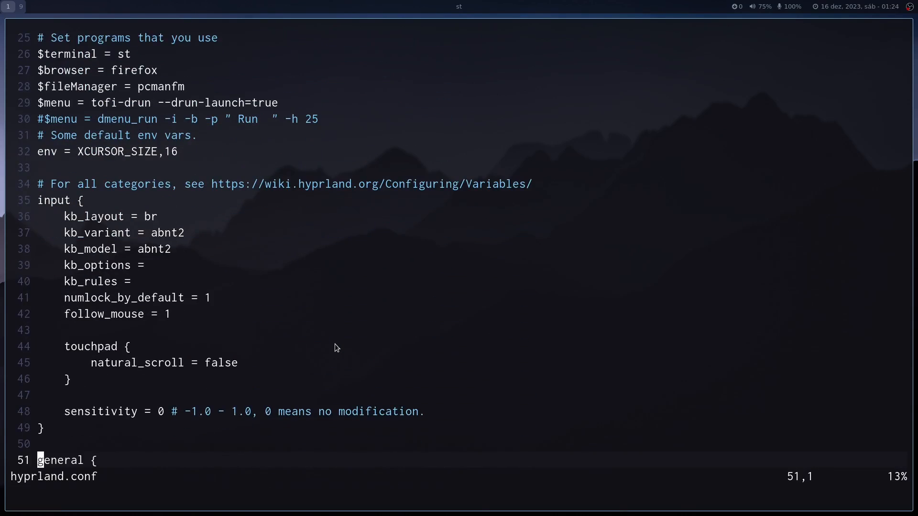
pyautogui.press('j')
pyautogui.press('j')
pyautogui.press('j')
pyautogui.press('j')
pyautogui.press('j')
pyautogui.press('j')
pyautogui.press('j')
pyautogui.press('j')
pyautogui.press('j')
pyautogui.press('j')
pyautogui.press('j')
pyautogui.press('j')
pyautogui.press('j')
pyautogui.press('j')
pyautogui.press('j')
pyautogui.press('j')
pyautogui.press('j')
pyautogui.press('j')
pyautogui.press('j')
pyautogui.press('j')
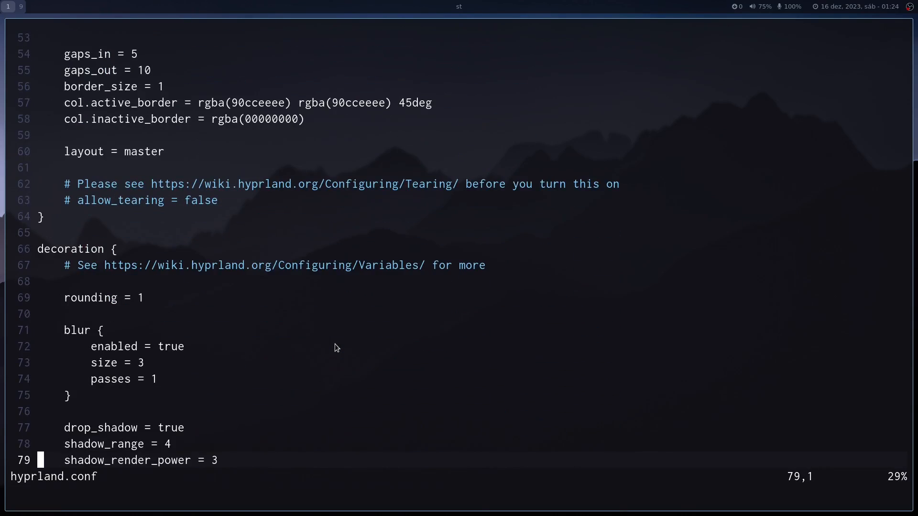
pyautogui.press('k')
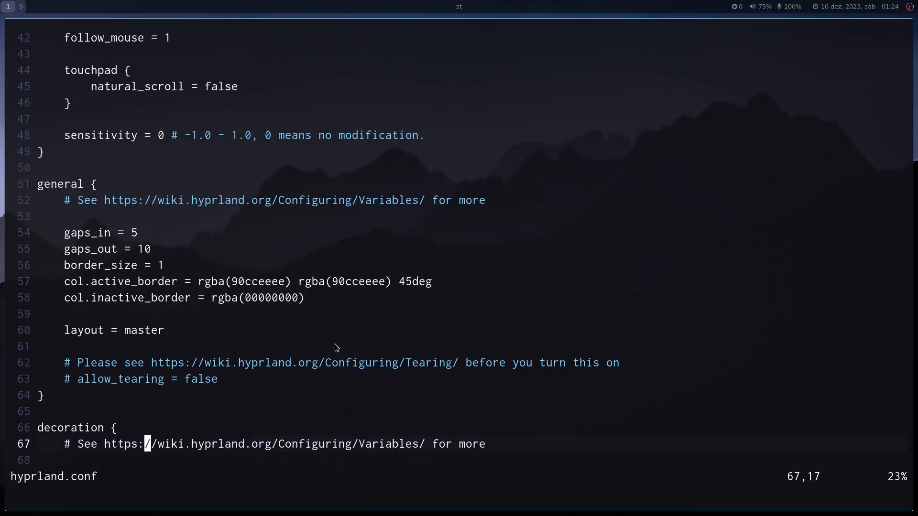
pyautogui.press('k')
pyautogui.press('k')
pyautogui.press('k')
pyautogui.press('k')
pyautogui.press('k')
pyautogui.press('k')
pyautogui.press('k')
pyautogui.press('k')
pyautogui.press('k')
pyautogui.press('k')
pyautogui.press('k')
pyautogui.press('k')
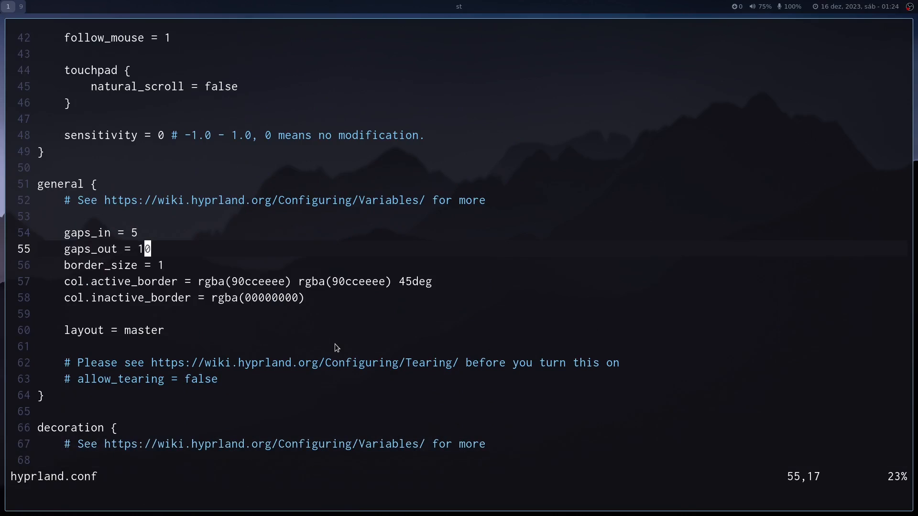
pyautogui.press('a')
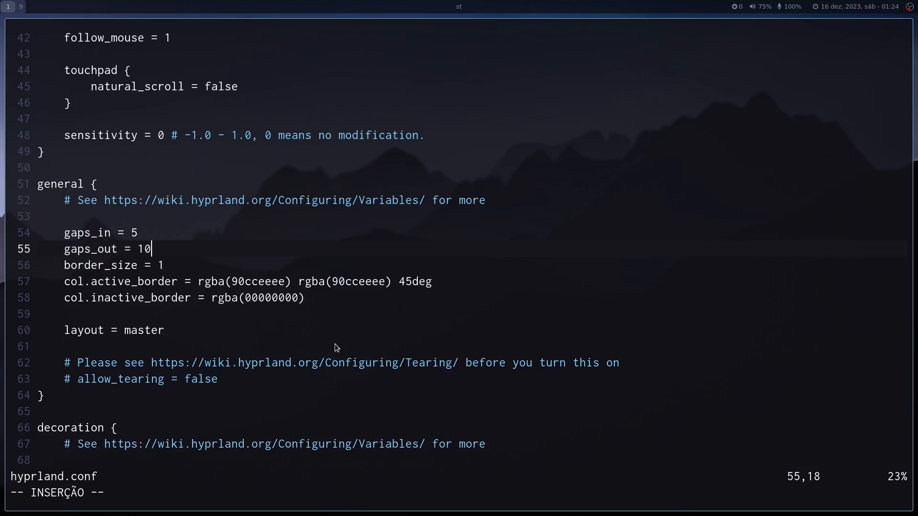
pyautogui.press('Escape')
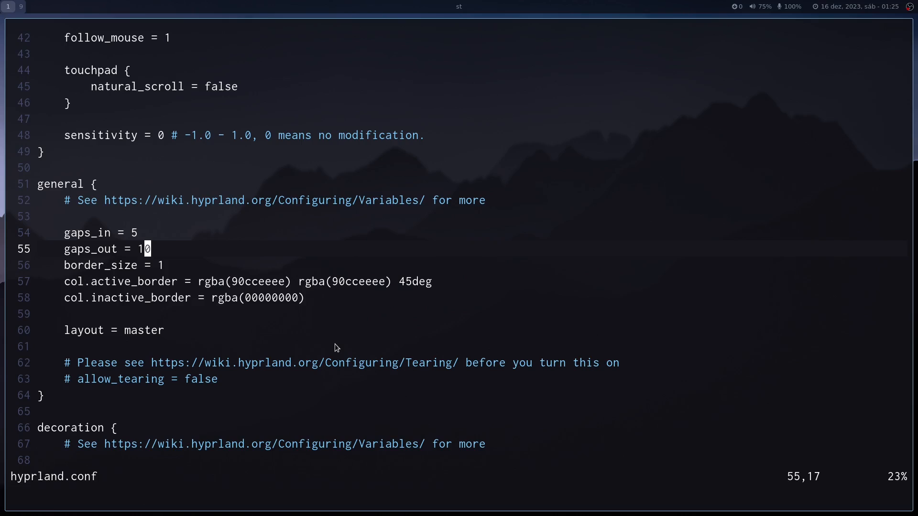
# Quit vim without saving and close the terminal.
pyautogui.press(':')
pyautogui.write('q')
pyautogui.press('Return')
pyautogui.press('super+q')
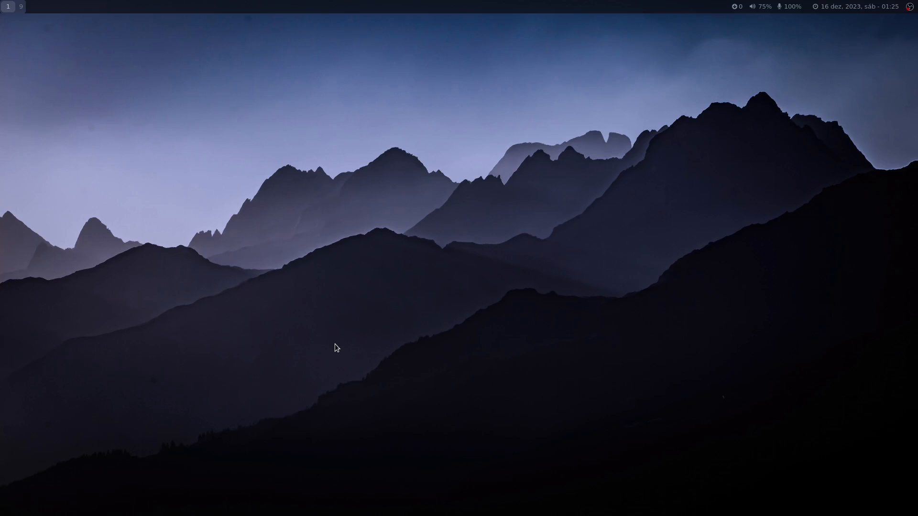
# Open a terminal with enlarged text, go to the waybar folder with the "way" alias and list its files.
pyautogui.press('super+Return')
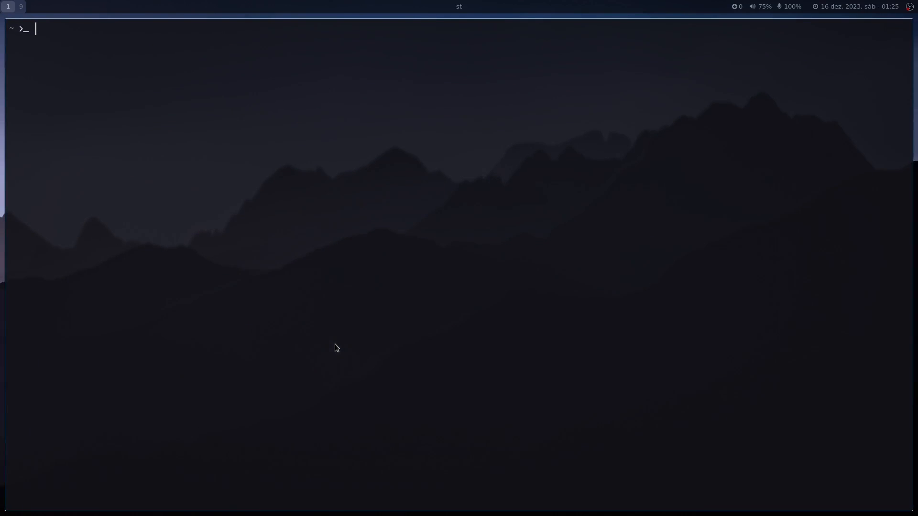
pyautogui.hotkey('ctrl', 'shift', 'pageup')
pyautogui.hotkey('ctrl', 'shift', 'pageup')
pyautogui.hotkey('ctrl', 'shift', 'pageup')
pyautogui.write('way')
pyautogui.press('Return')
pyautogui.write('ls')
pyautogui.press('Return')
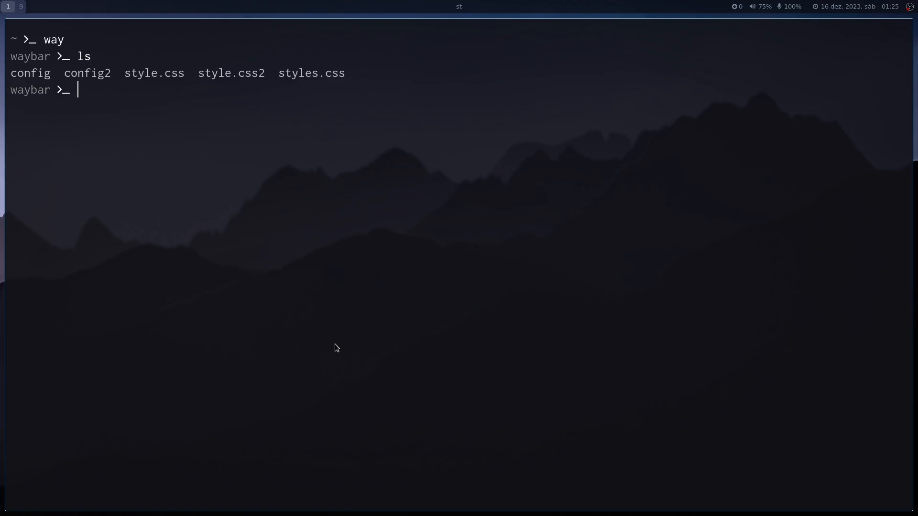
# Highlight config and style.css in the file listing, and open the waybar config file in vim.
pyautogui.moveTo(7, 73); pyautogui.dragTo(50, 73)
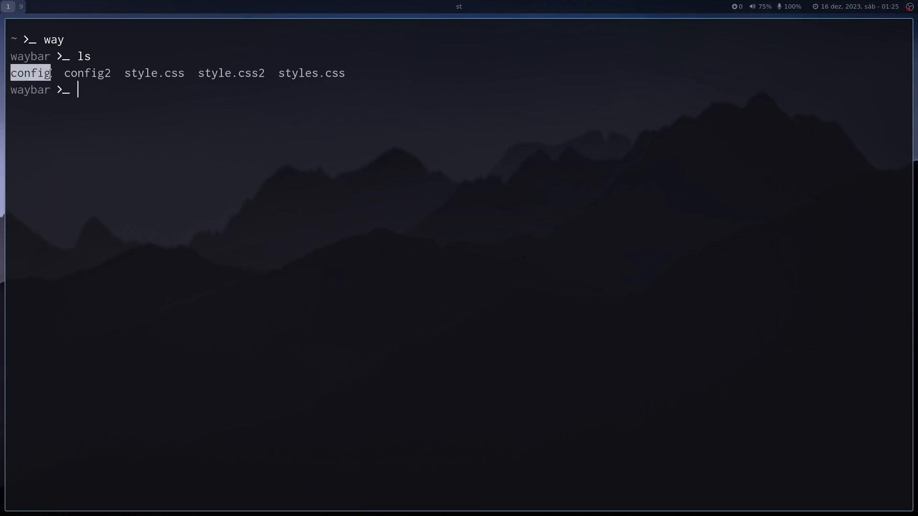
pyautogui.doubleClick(125, 73)
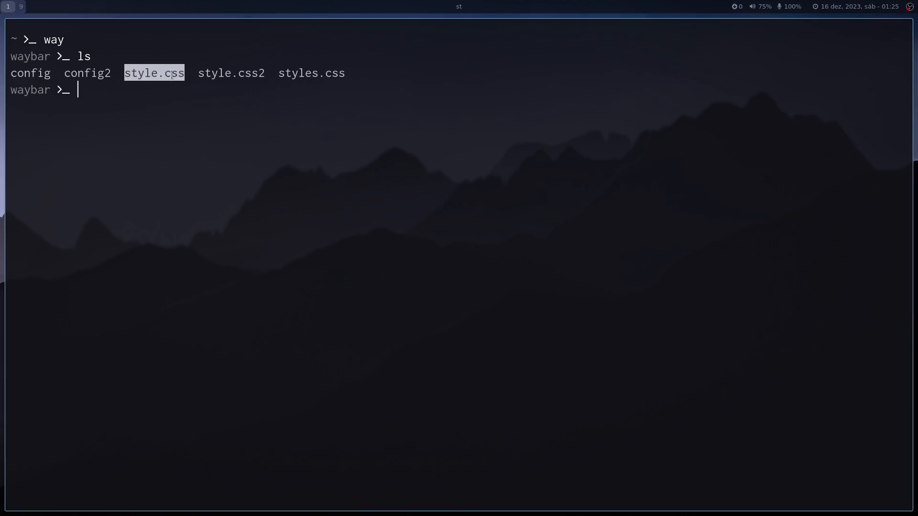
pyautogui.click(158, 92)
pyautogui.write('vim config')
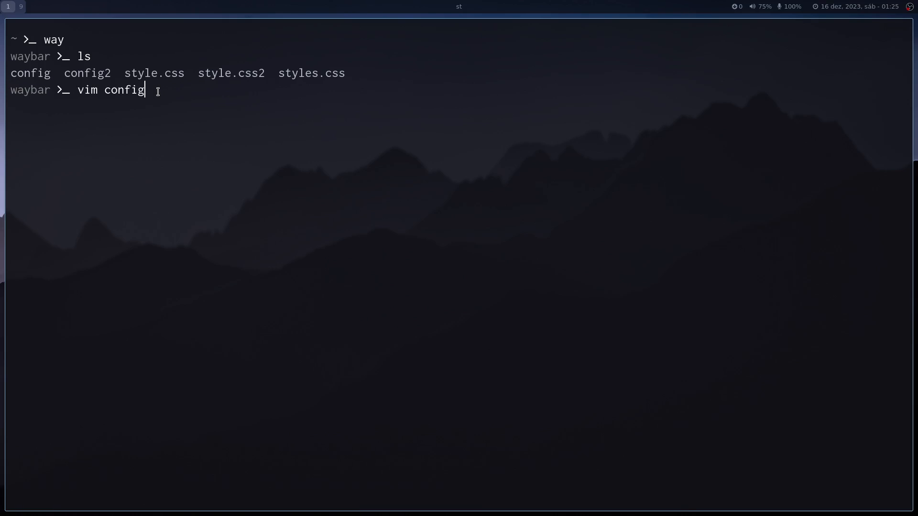
pyautogui.press('Return')
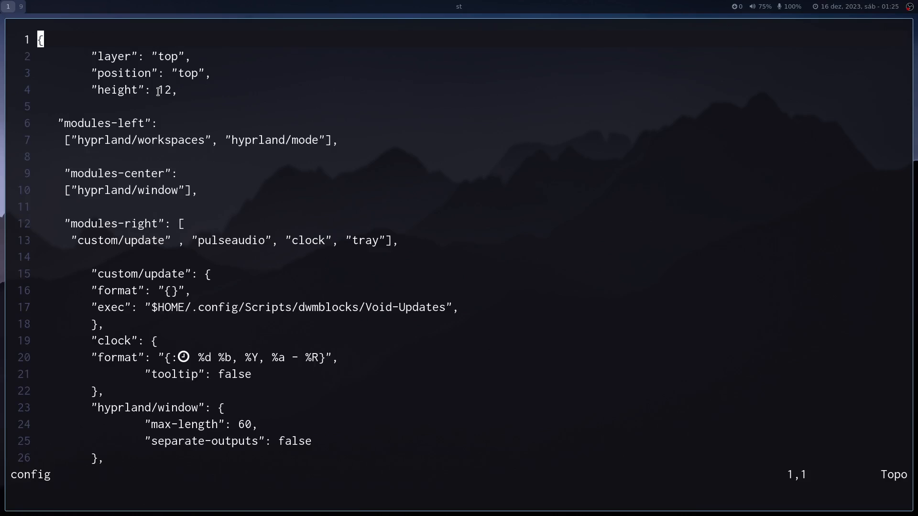
# Examine the layer, position, height and modules-left settings in the waybar config.
pyautogui.press('j')
pyautogui.press('l')
pyautogui.press('l')
pyautogui.press('l')
pyautogui.press('l')
pyautogui.press('l')
pyautogui.press('l')
pyautogui.press('l')
pyautogui.press('l')
pyautogui.press('l')
pyautogui.press('l')
pyautogui.press('l')
pyautogui.press('l')
pyautogui.press('l')
pyautogui.press('l')
pyautogui.press('l')
pyautogui.press('j')
pyautogui.press('j')
pyautogui.press('k')
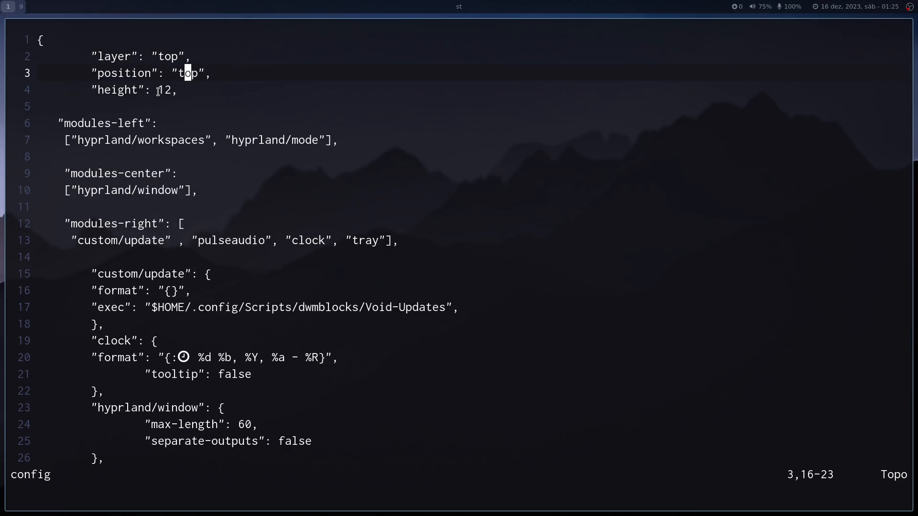
pyautogui.press('j')
pyautogui.press('j')
pyautogui.press('j')
pyautogui.press('j')
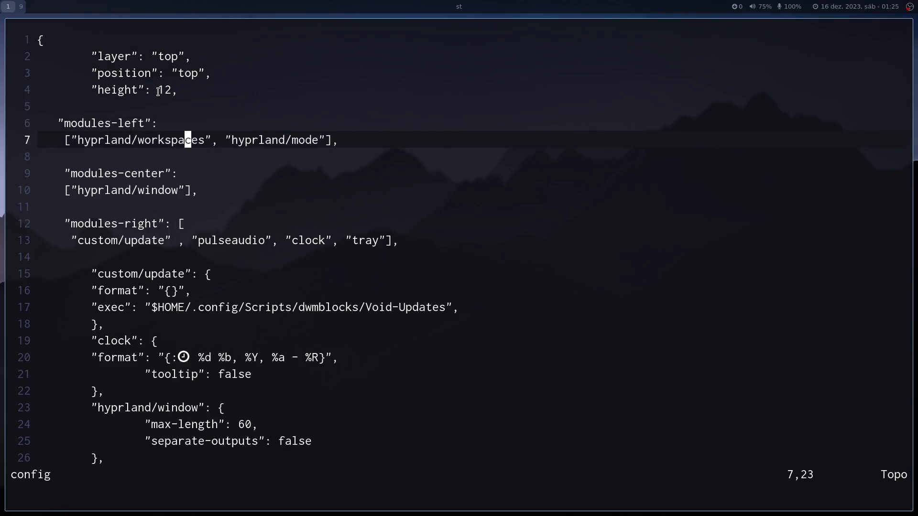
pyautogui.press('k')
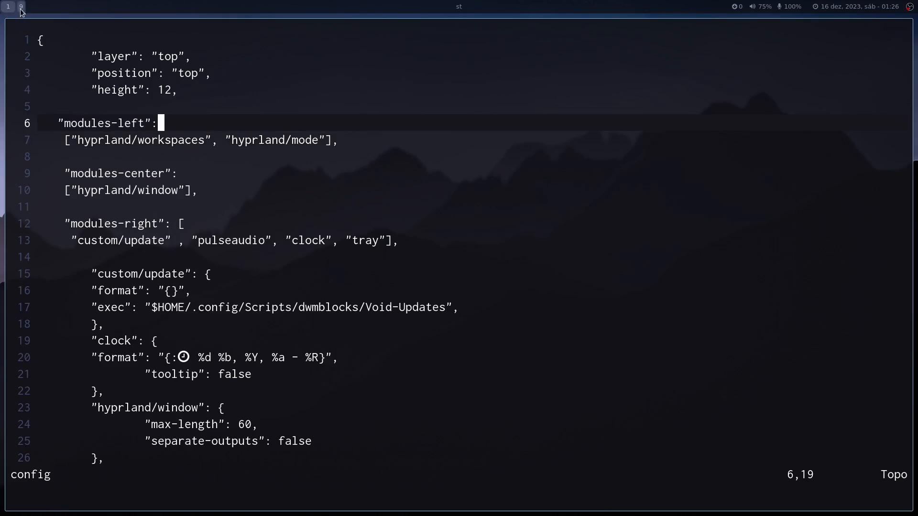
# Point out the hyprland/workspaces entry in modules-left and the hyprland/window entry in modules-center.
pyautogui.moveTo(101, 140); pyautogui.dragTo(187, 140)
pyautogui.doubleClick(187, 141)
pyautogui.click(182, 141)
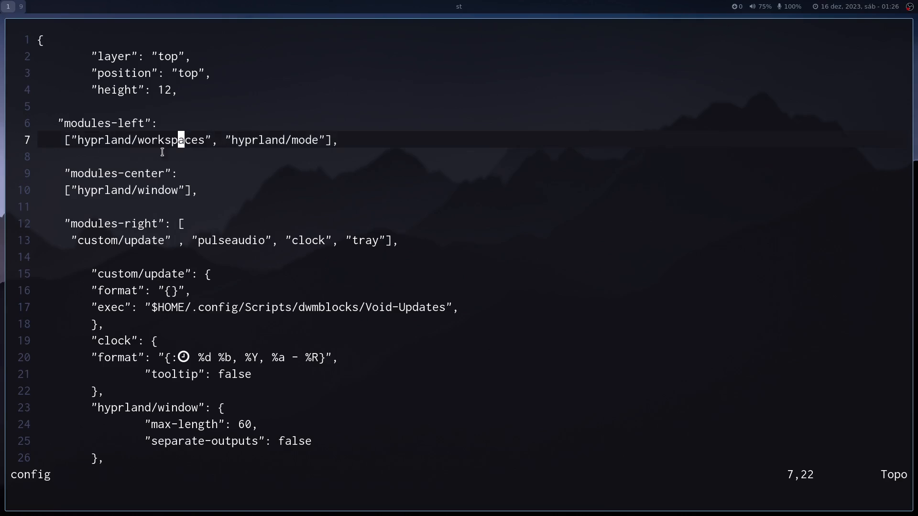
pyautogui.doubleClick(98, 190)
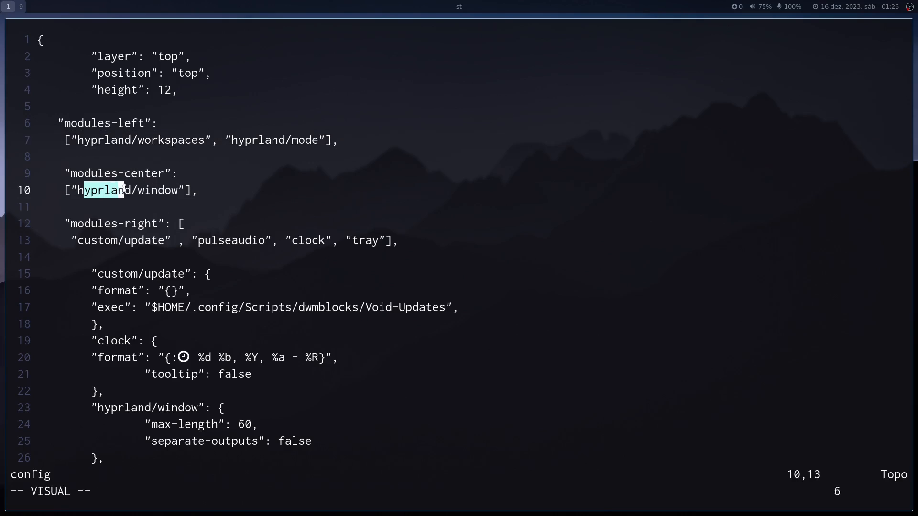
pyautogui.click(161, 190)
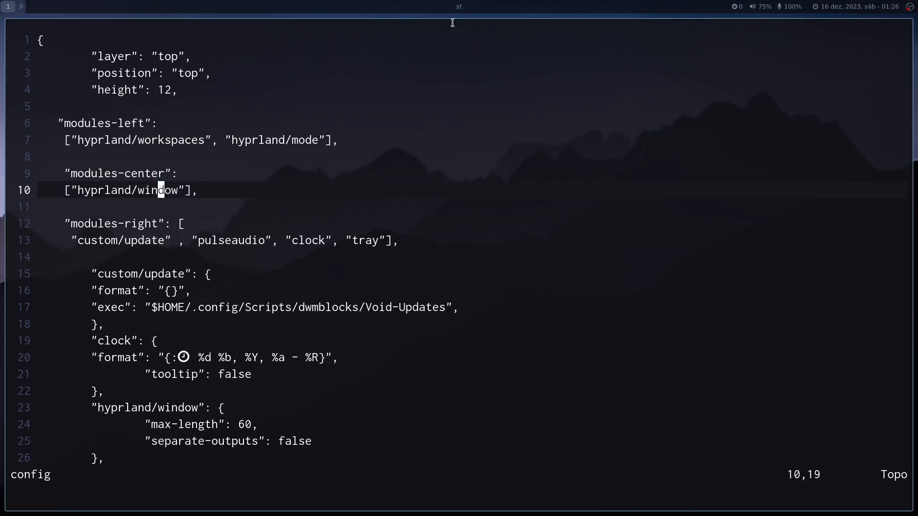
# Open the bookmarked Github page in Firefox to demonstrate the window title module in the bar, and close Firefox.
pyautogui.press('super+b')
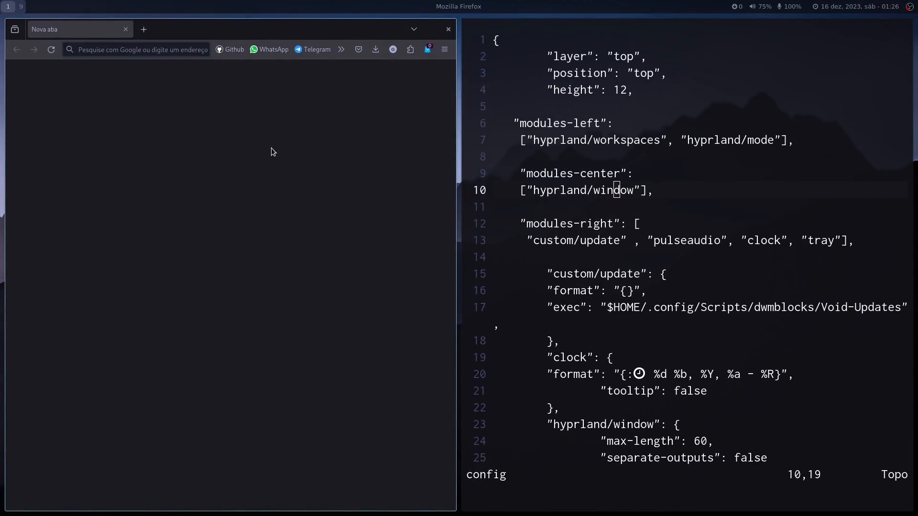
pyautogui.click(224, 51)
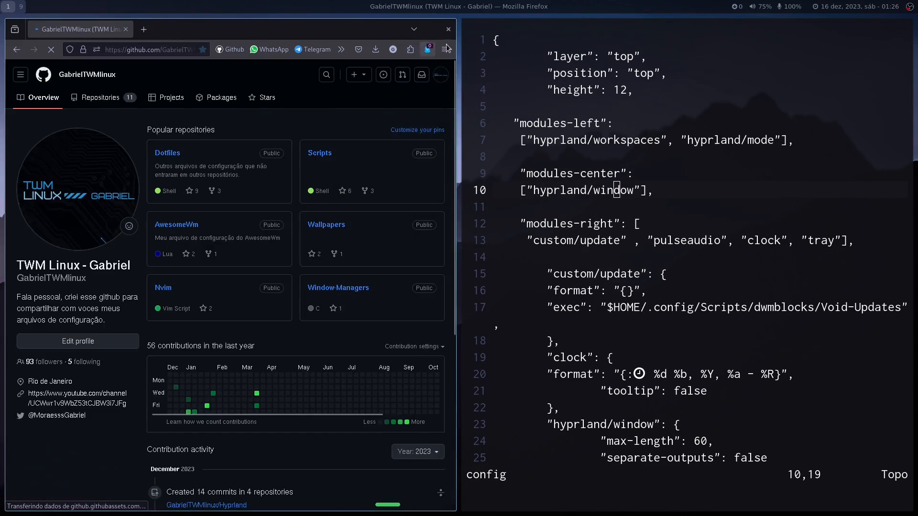
pyautogui.press('super+q')
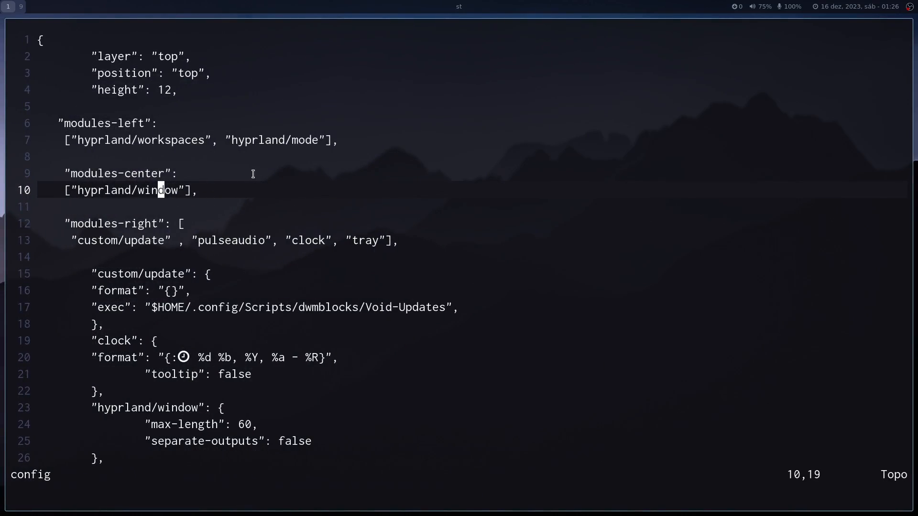
# Highlight the custom/update entry in the waybar config's modules-right list, and clear the selection.
pyautogui.moveTo(79, 240); pyautogui.dragTo(159, 239)
pyautogui.press('Escape')
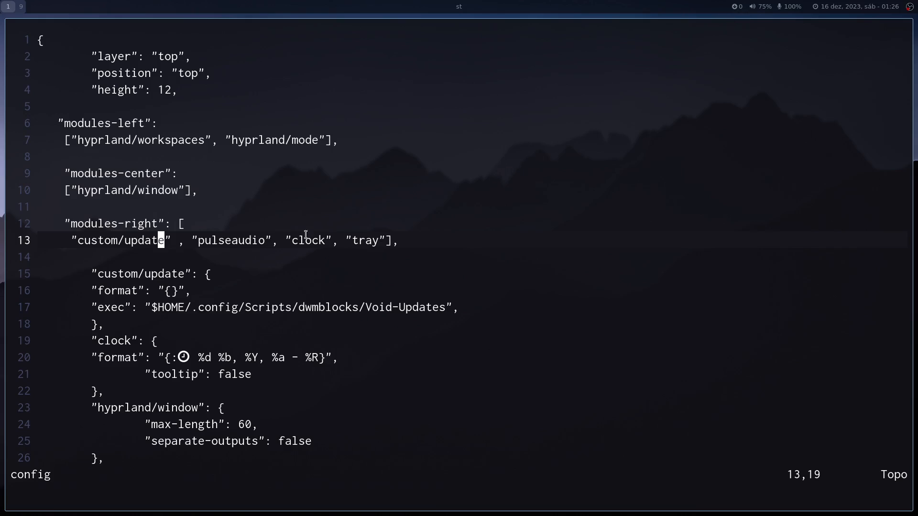
# Highlight the pulseaudio entry in the modules-right list and the custom/update block that defines its format and exec script, and clear the selection.
pyautogui.moveTo(222, 240); pyautogui.dragTo(291, 240)
pyautogui.click(266, 229)
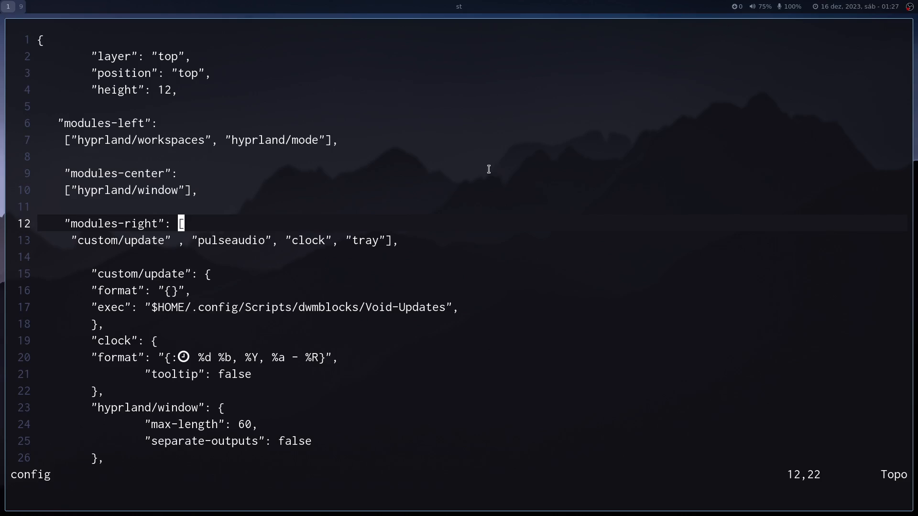
pyautogui.press('j')
pyautogui.press('j')
pyautogui.press('j')
pyautogui.press('j')
pyautogui.press('j')
pyautogui.press('j')
pyautogui.press('j')
pyautogui.press('j')
pyautogui.press('j')
pyautogui.press('j')
pyautogui.press('j')
pyautogui.press('j')
pyautogui.press('j')
pyautogui.press('j')
pyautogui.press('j')
pyautogui.press('j')
pyautogui.press('j')
pyautogui.press('j')
pyautogui.press('j')
pyautogui.press('j')
pyautogui.press('k')
pyautogui.press('k')
pyautogui.press('k')
pyautogui.press('k')
pyautogui.press('k')
pyautogui.press('k')
pyautogui.press('k')
pyautogui.press('k')
pyautogui.press('k')
pyautogui.press('k')
pyautogui.press('k')
pyautogui.press('k')
pyautogui.press('k')
pyautogui.press('k')
pyautogui.press('k')
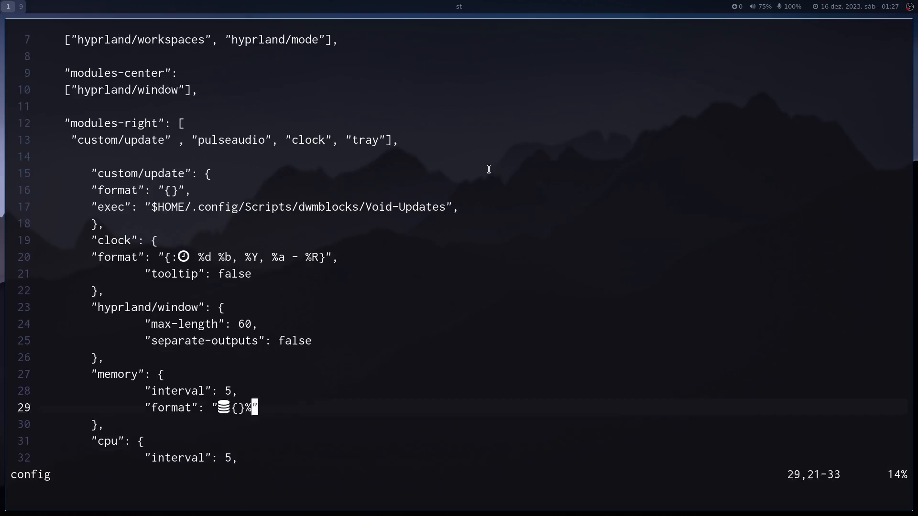
pyautogui.press('k')
pyautogui.press('k')
pyautogui.hotkey('shift', 'v')
pyautogui.press('j')
# Highlight the cpu block in the waybar config, from its name to the closing brace, and clear the selection.
pyautogui.press('j')
pyautogui.press('j')
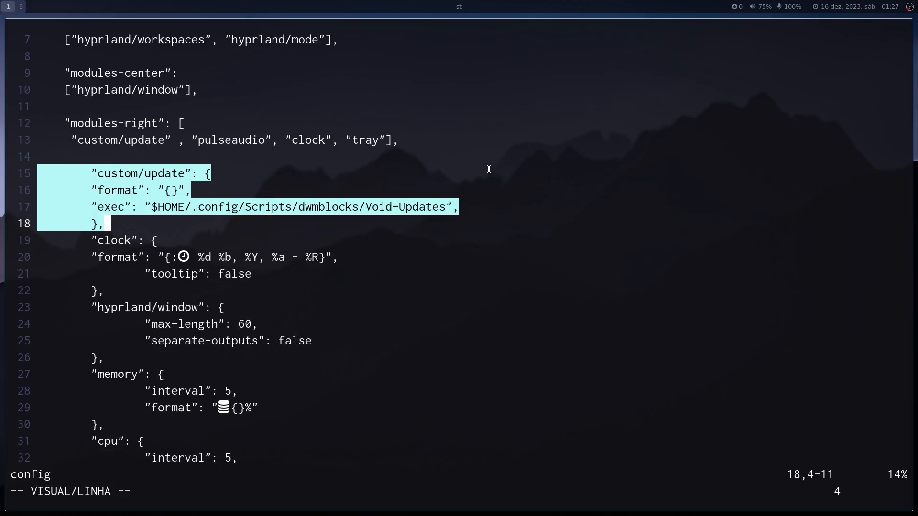
pyautogui.press('Escape')
pyautogui.press('j')
pyautogui.press('j')
pyautogui.press('j')
pyautogui.press('j')
pyautogui.press('j')
pyautogui.press('j')
pyautogui.press('j')
pyautogui.press('j')
pyautogui.press('j')
pyautogui.press('j')
pyautogui.press('j')
pyautogui.press('j')
pyautogui.press('j')
pyautogui.press('j')
pyautogui.press('j')
pyautogui.press('j')
pyautogui.press('j')
pyautogui.press('j')
pyautogui.press('j')
pyautogui.press('j')
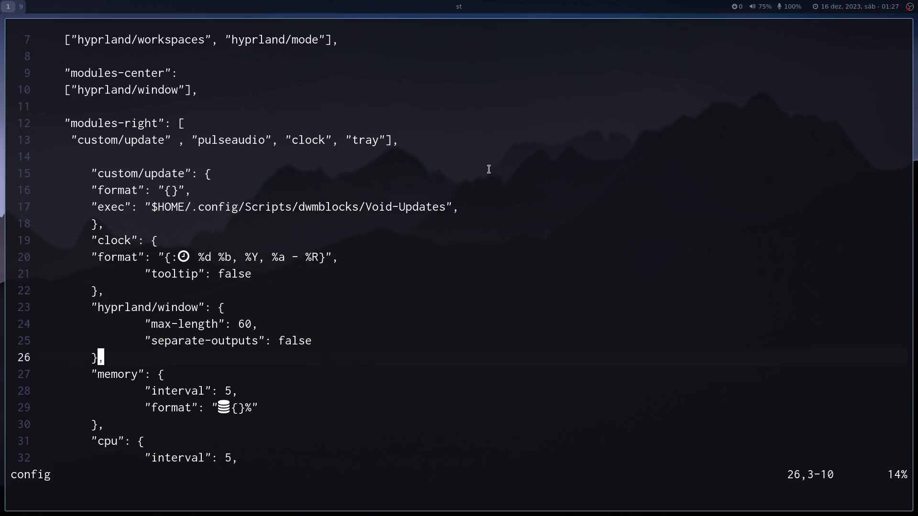
pyautogui.press('j')
pyautogui.press('k')
pyautogui.press('k')
pyautogui.press('k')
pyautogui.press('k')
pyautogui.press('k')
pyautogui.press('k')
pyautogui.press('k')
pyautogui.press('k')
pyautogui.press('k')
pyautogui.press('k')
pyautogui.press('k')
pyautogui.press('k')
pyautogui.press('k')
pyautogui.press('k')
pyautogui.press('k')
pyautogui.press('k')
pyautogui.press('k')
pyautogui.press('k')
pyautogui.press('k')
pyautogui.press('k')
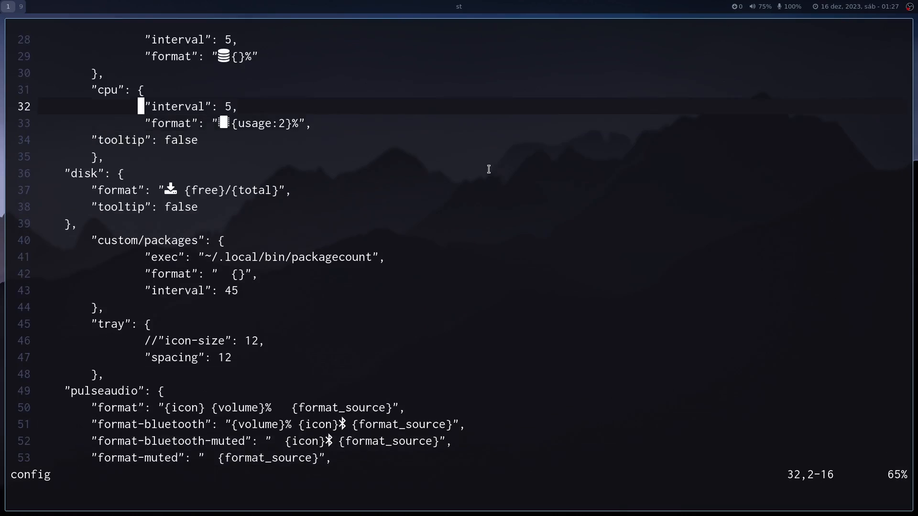
pyautogui.press('v')
pyautogui.press('j')
pyautogui.press('j')
pyautogui.press('j')
pyautogui.press('j')
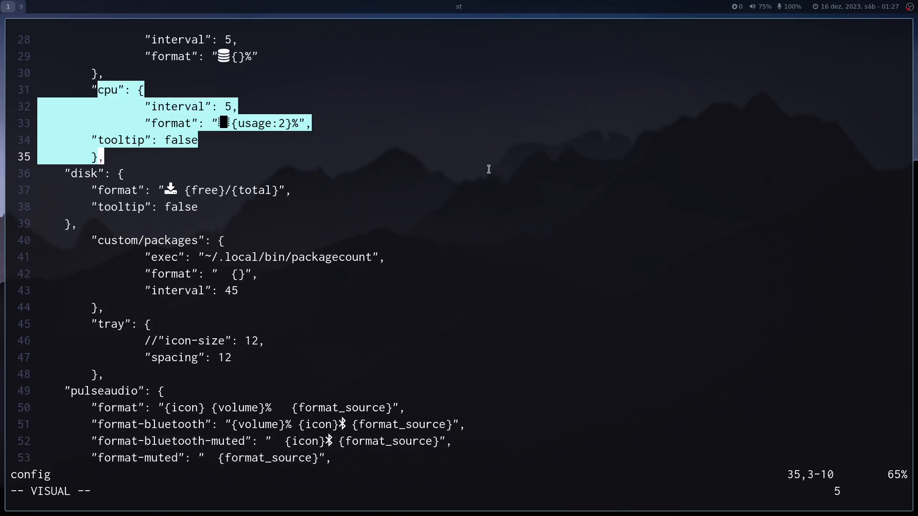
pyautogui.press('Escape')
# Highlight the memory block with its interval and format settings in the waybar config, and clear the selection.
pyautogui.press('k')
pyautogui.press('k')
pyautogui.press('k')
pyautogui.press('k')
pyautogui.press('k')
pyautogui.press('k')
pyautogui.press('k')
pyautogui.press('k')
pyautogui.press('k')
pyautogui.press('k')
pyautogui.press('k')
pyautogui.press('k')
pyautogui.press('k')
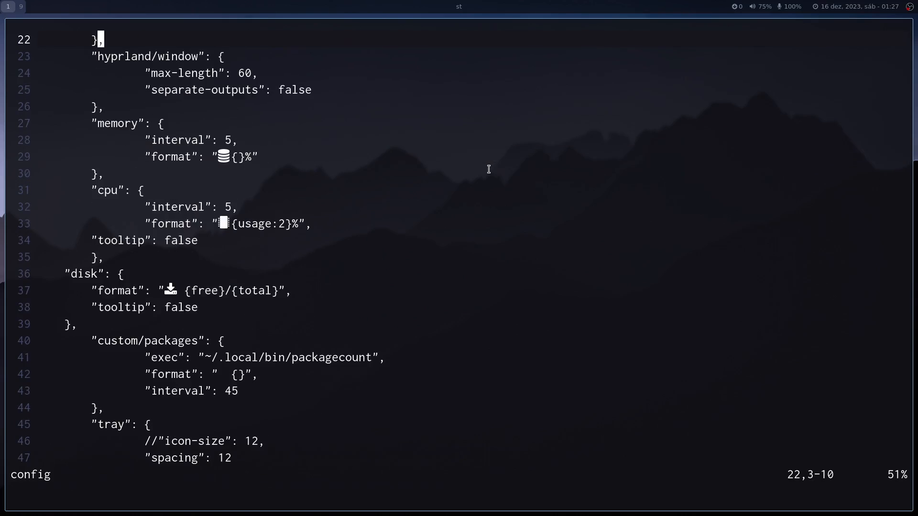
pyautogui.press('j')
pyautogui.press('j')
pyautogui.press('j')
pyautogui.press('j')
pyautogui.press('j')
pyautogui.hotkey('shift', 'v')
pyautogui.press('j')
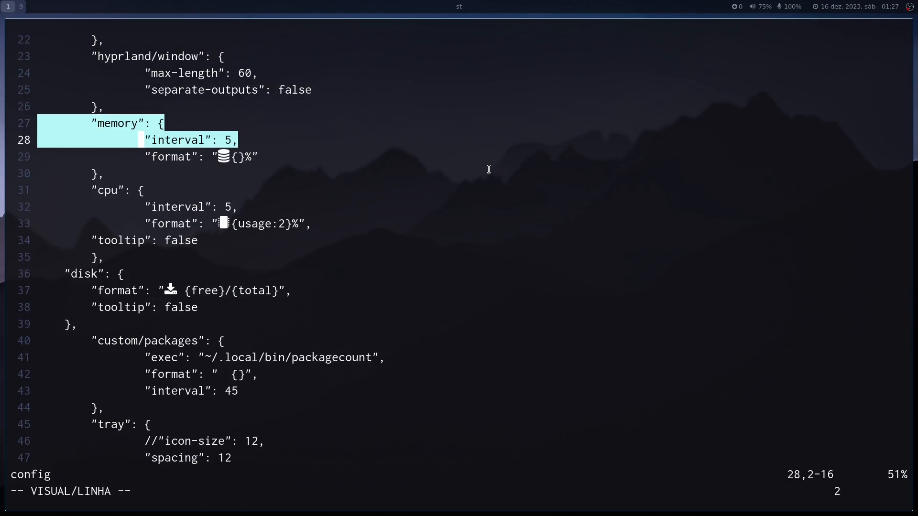
pyautogui.press('j')
pyautogui.press('j')
pyautogui.press('j')
pyautogui.press('k')
pyautogui.press('Escape')
# Look through the disk, custom/packages, tray and pulseaudio blocks of the waybar config, and return to the clock block.
pyautogui.press('j')
pyautogui.press('j')
pyautogui.press('j')
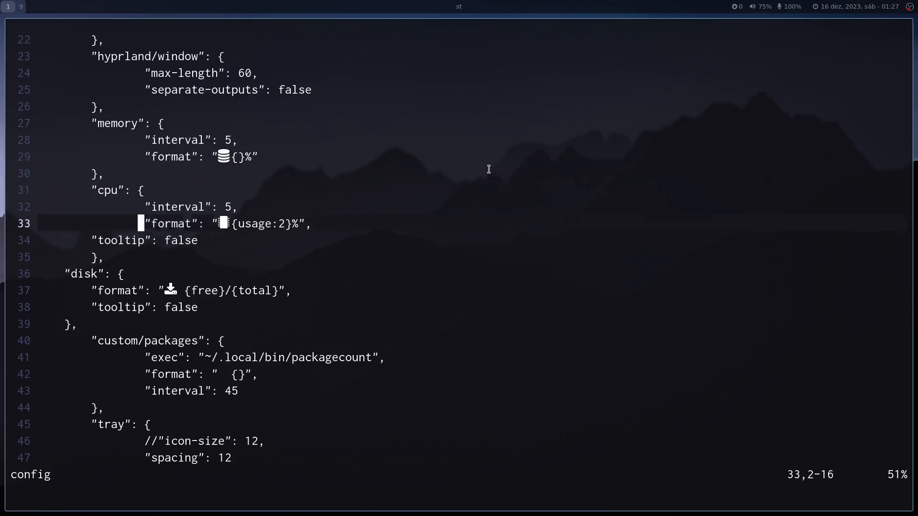
pyautogui.press('j')
pyautogui.press('j')
pyautogui.press('j')
pyautogui.press('j')
pyautogui.press('j')
pyautogui.press('j')
pyautogui.press('j')
pyautogui.press('j')
pyautogui.press('j')
pyautogui.press('j')
pyautogui.press('j')
pyautogui.press('j')
pyautogui.press('j')
pyautogui.press('j')
pyautogui.press('j')
pyautogui.press('j')
pyautogui.press('j')
pyautogui.press('j')
pyautogui.press('j')
pyautogui.press('j')
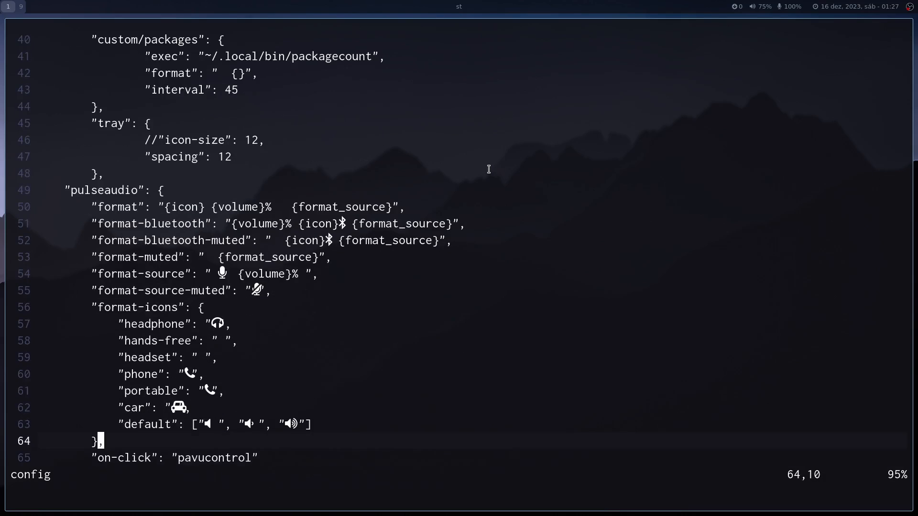
pyautogui.press('j')
pyautogui.press('j')
pyautogui.press('j')
pyautogui.press('k')
pyautogui.press('k')
pyautogui.press('k')
pyautogui.press('k')
pyautogui.press('k')
pyautogui.press('k')
pyautogui.press('k')
pyautogui.press('k')
pyautogui.press('k')
pyautogui.press('k')
pyautogui.press('k')
pyautogui.press('k')
pyautogui.press('k')
pyautogui.press('k')
pyautogui.press('k')
pyautogui.press('k')
pyautogui.press('k')
pyautogui.press('k')
pyautogui.press('k')
pyautogui.press('k')
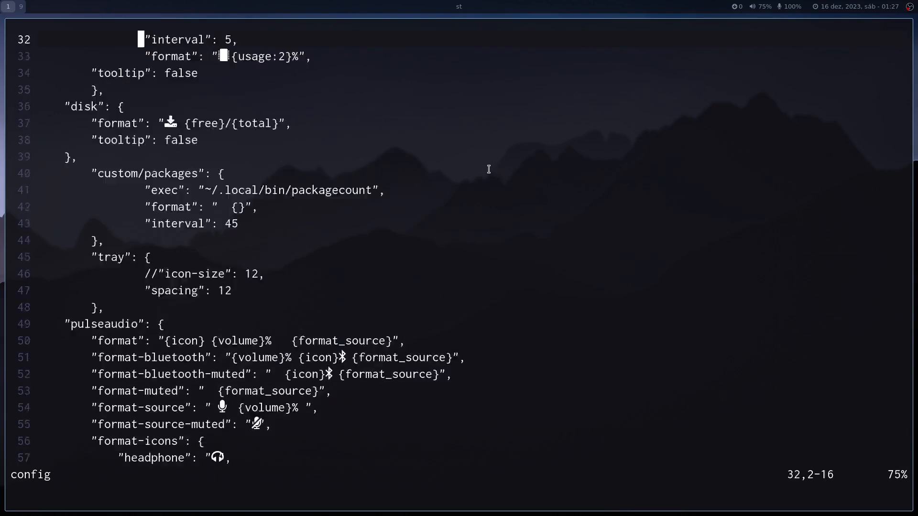
pyautogui.press('k')
pyautogui.press('k')
pyautogui.press('k')
pyautogui.press('k')
pyautogui.press('k')
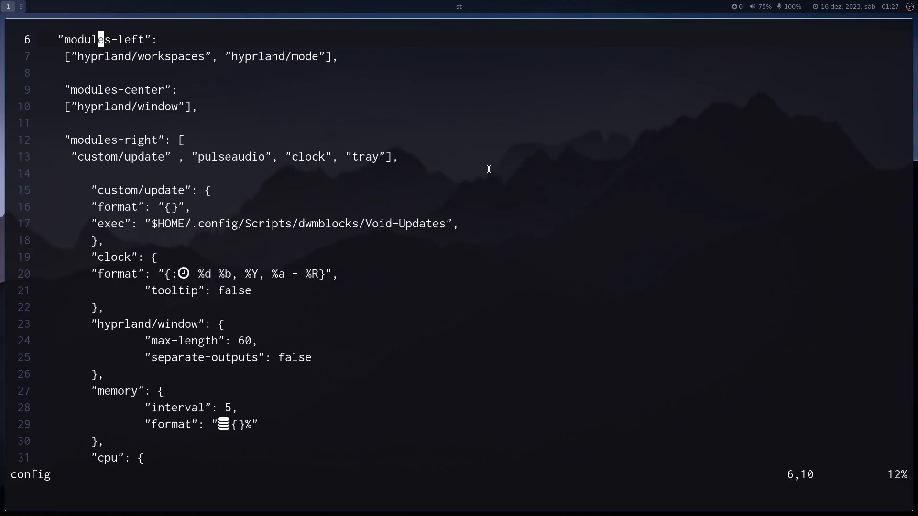
pyautogui.press('j')
pyautogui.press('j')
pyautogui.press('j')
pyautogui.press('j')
pyautogui.press('j')
pyautogui.press('j')
pyautogui.press('j')
pyautogui.press('j')
pyautogui.press('j')
pyautogui.press('j')
pyautogui.press('j')
pyautogui.press('j')
pyautogui.press('j')
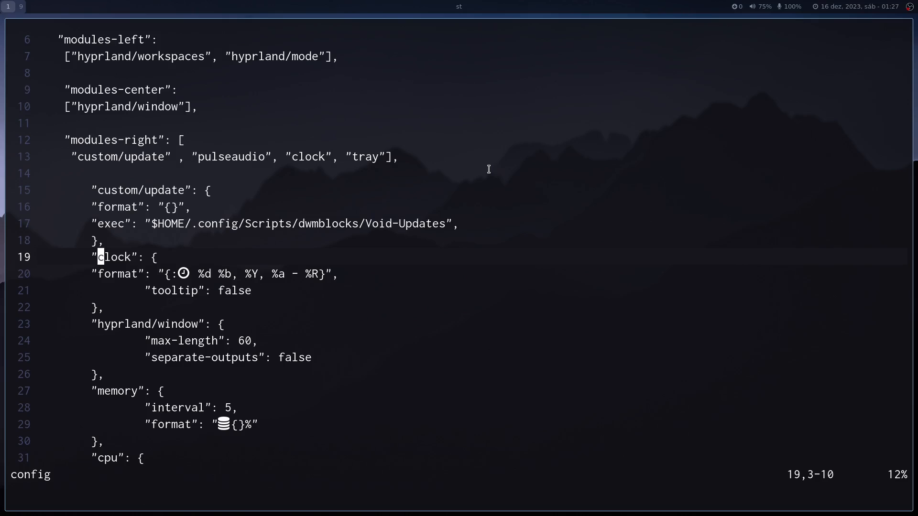
# Quit the waybar config without saving and open style.css in vim.
pyautogui.write(':Q')
pyautogui.press('BackSpace')
pyautogui.write('q')
pyautogui.press('Return')
pyautogui.write('vim ')
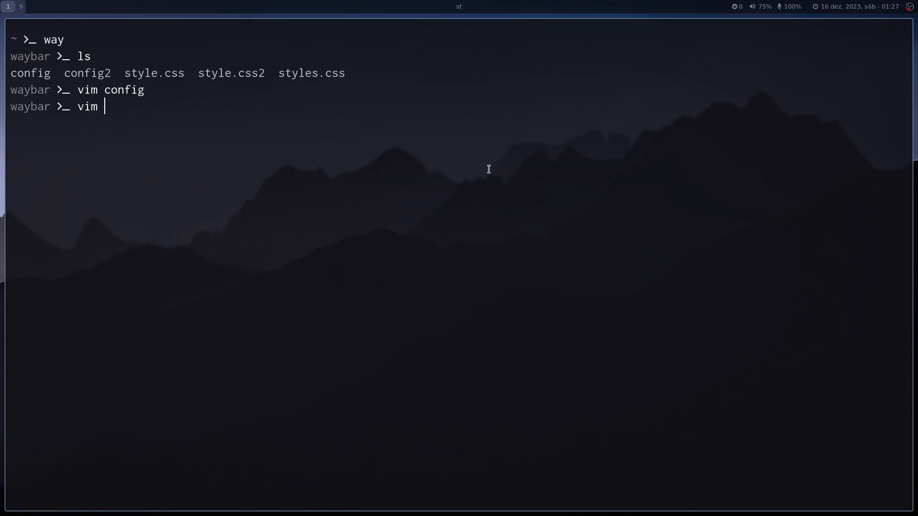
pyautogui.write('style.css')
pyautogui.press('Return')
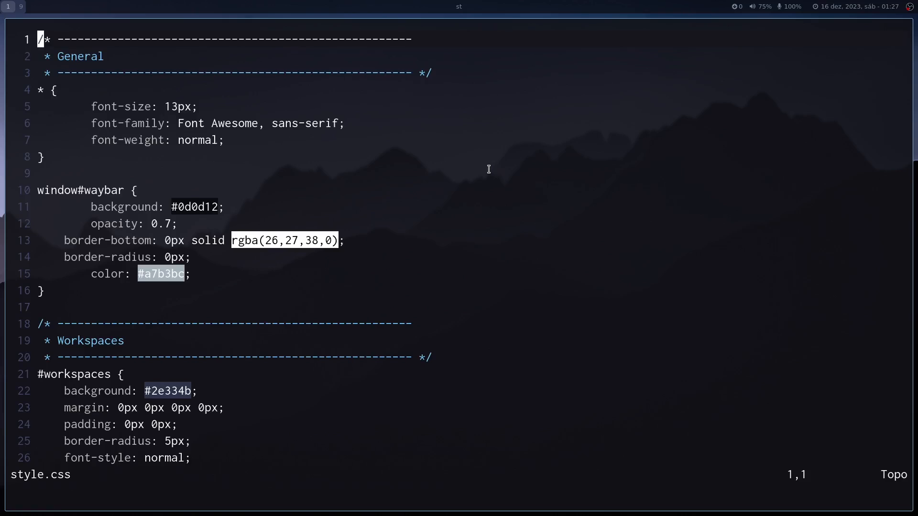
# Examine the General font settings and the window#waybar background, opacity and border rules in style.css.
pyautogui.press('j')
pyautogui.press('j')
pyautogui.press('j')
pyautogui.press('j')
pyautogui.press('j')
pyautogui.press('j')
pyautogui.press('j')
pyautogui.press('j')
pyautogui.press('j')
pyautogui.press('j')
pyautogui.press('j')
pyautogui.press('j')
pyautogui.press('j')
pyautogui.press('j')
pyautogui.press('j')
pyautogui.press('j')
pyautogui.press('j')
pyautogui.press('j')
pyautogui.press('j')
pyautogui.press('j')
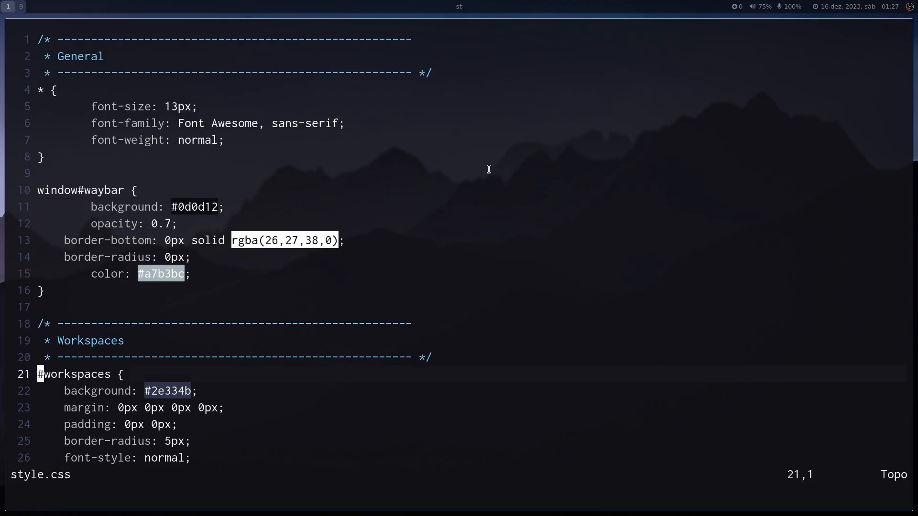
pyautogui.press('k')
pyautogui.press('k')
pyautogui.press('k')
pyautogui.press('k')
pyautogui.press('k')
pyautogui.press('k')
pyautogui.press('k')
pyautogui.press('k')
pyautogui.press('k')
pyautogui.press('k')
pyautogui.press('k')
pyautogui.press('k')
pyautogui.press('k')
pyautogui.press('k')
pyautogui.press('k')
pyautogui.press('k')
pyautogui.press('k')
pyautogui.press('k')
pyautogui.press('k')
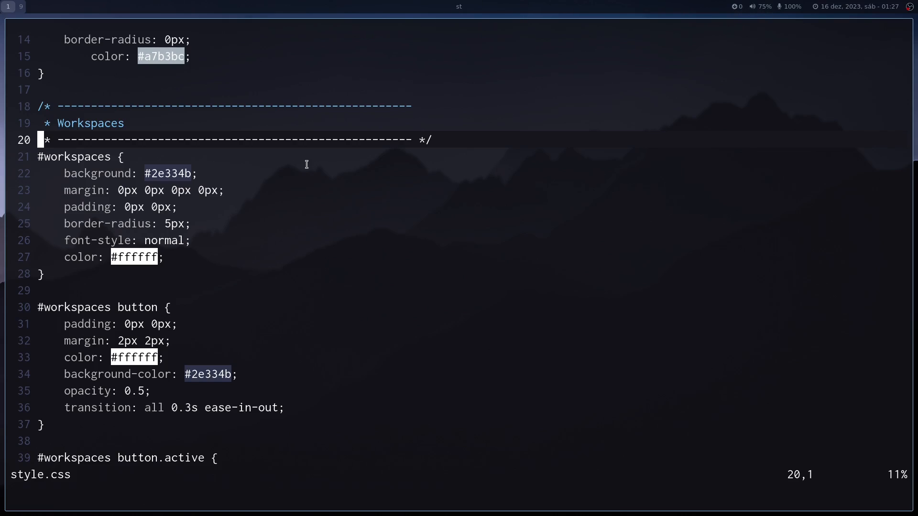
# Examine the #workspaces background colour and the #workspaces button rules, including the button opacity, in style.css.
pyautogui.press('j')
pyautogui.press('j')
pyautogui.press('j')
pyautogui.press('j')
pyautogui.press('j')
pyautogui.press('j')
pyautogui.press('k')
pyautogui.press('k')
pyautogui.press('k')
pyautogui.press('k')
pyautogui.press('l')
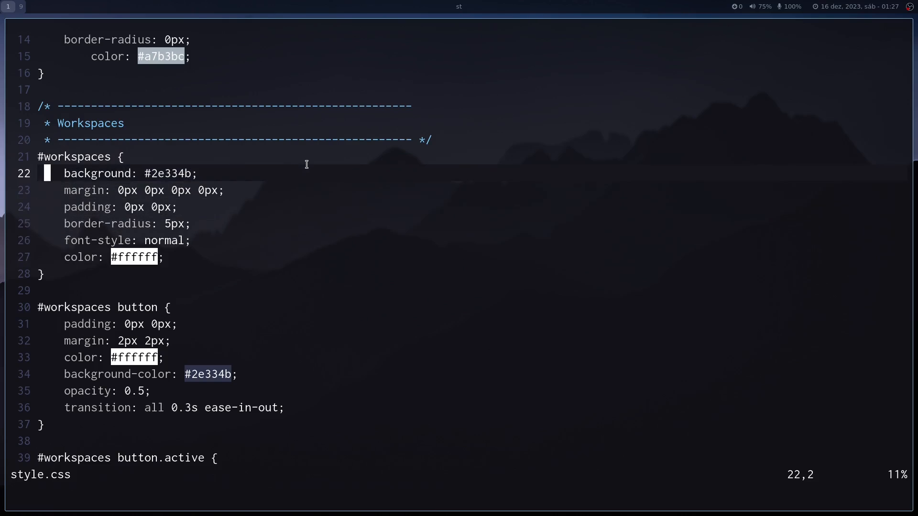
pyautogui.press('w')
pyautogui.press('w')
pyautogui.press('w')
pyautogui.press('w')
pyautogui.press('w')
pyautogui.press('h')
pyautogui.press('h')
pyautogui.press('h')
pyautogui.press('h')
pyautogui.press('h')
pyautogui.press('h')
pyautogui.press('h')
pyautogui.press('h')
pyautogui.press('h')
pyautogui.press('h')
pyautogui.press('h')
pyautogui.press('h')
pyautogui.press('h')
pyautogui.press('h')
pyautogui.press('h')
pyautogui.press('h')
pyautogui.press('h')
pyautogui.press('h')
pyautogui.press('j')
pyautogui.press('j')
pyautogui.press('j')
pyautogui.press('j')
pyautogui.press('j')
pyautogui.press('j')
pyautogui.press('j')
pyautogui.press('j')
pyautogui.press('j')
pyautogui.press('j')
pyautogui.press('j')
pyautogui.press('j')
pyautogui.press('j')
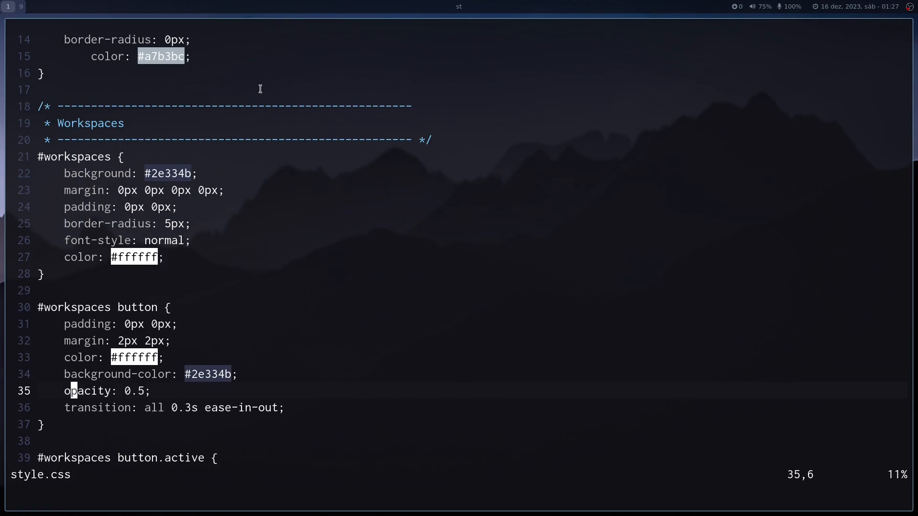
# Examine the #clock block's text colour, background and border radius in style.css.
pyautogui.scroll(-17, 228, 218)
pyautogui.scroll(-2, 229, 217)
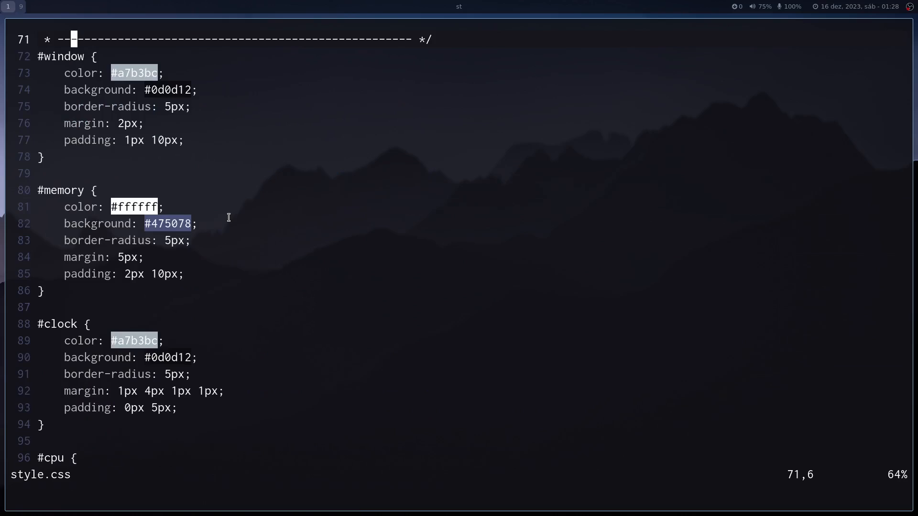
pyautogui.scroll(-2, 159, 286)
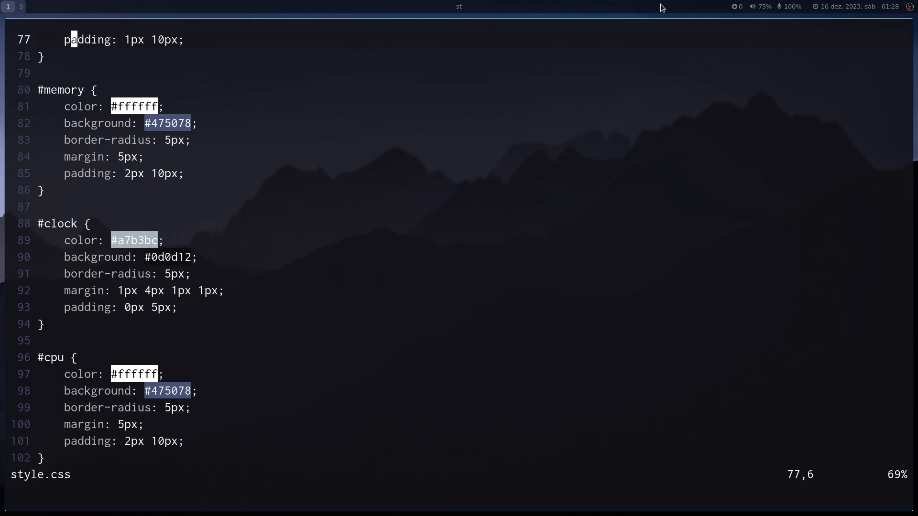
pyautogui.press('k')
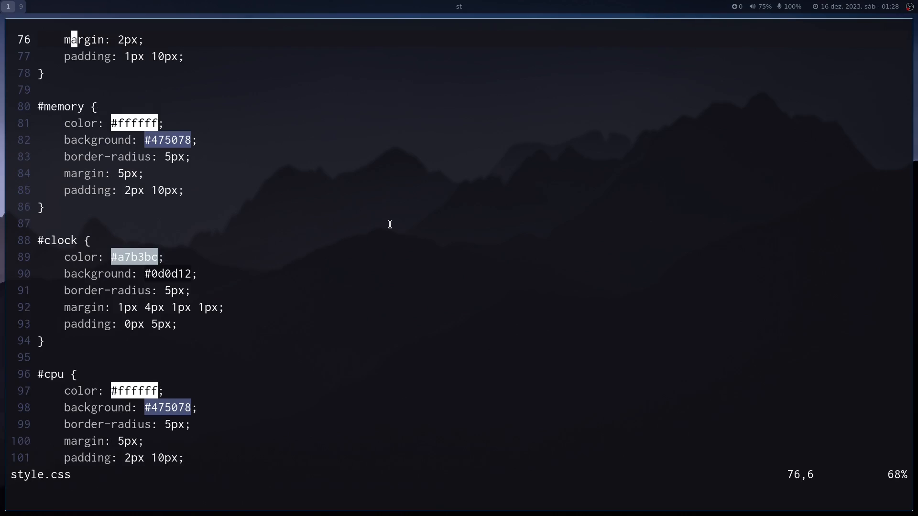
pyautogui.click(135, 258)
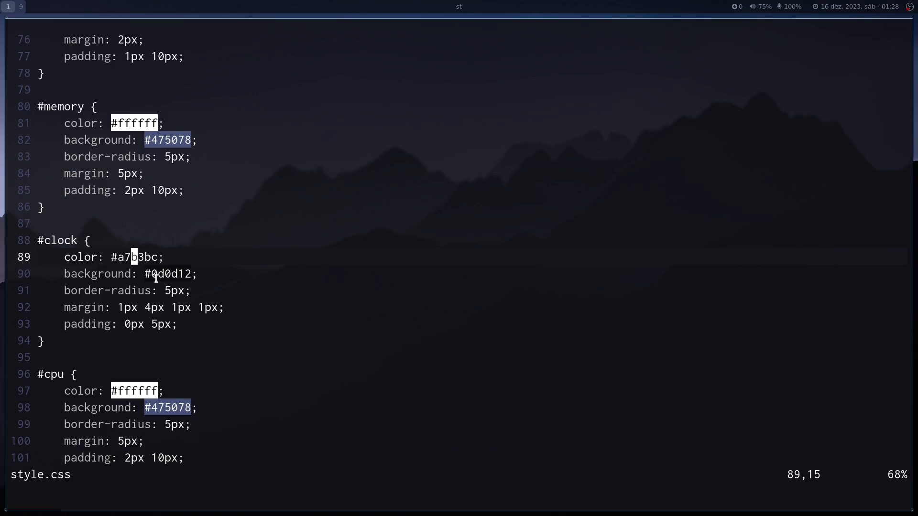
pyautogui.press('j')
pyautogui.press('j')
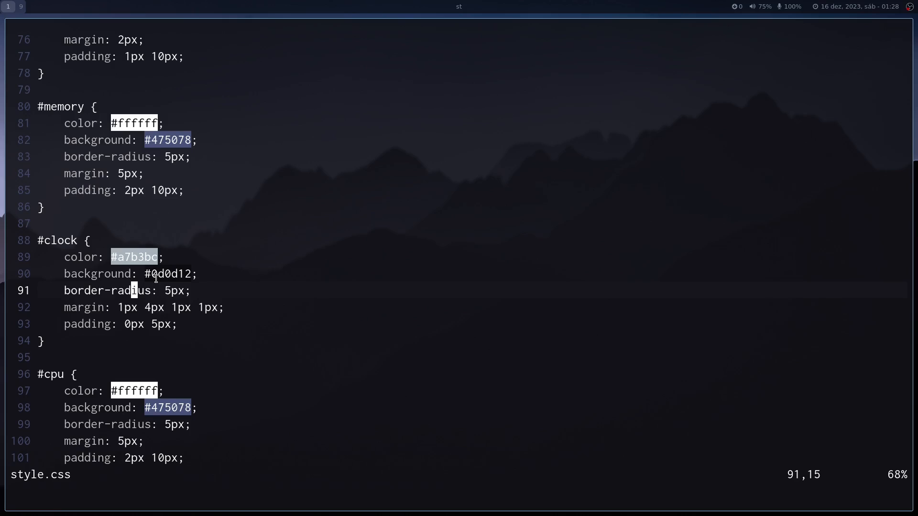
# Look through the remaining module styles to the end of style.css, and return to the General section at its start.
pyautogui.press('j')
pyautogui.press('j')
pyautogui.press('j')
pyautogui.press('j')
pyautogui.press('j')
pyautogui.press('j')
pyautogui.press('j')
pyautogui.press('j')
pyautogui.press('j')
pyautogui.press('j')
pyautogui.press('j')
pyautogui.press('j')
pyautogui.press('j')
pyautogui.press('j')
pyautogui.press('j')
pyautogui.press('j')
pyautogui.press('j')
pyautogui.press('j')
pyautogui.press('j')
pyautogui.press('j')
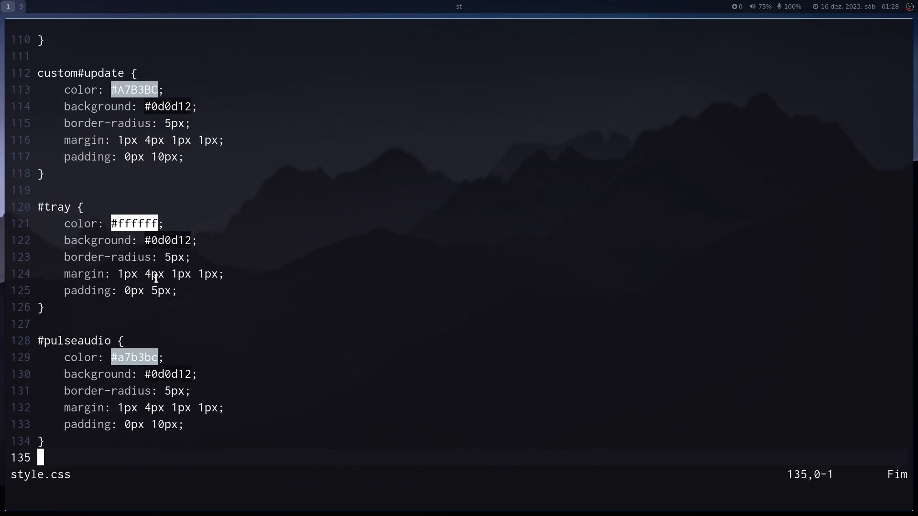
pyautogui.press('k')
pyautogui.press('k')
pyautogui.press('k')
pyautogui.press('k')
pyautogui.press('k')
pyautogui.press('k')
pyautogui.press('k')
pyautogui.press('k')
pyautogui.press('k')
pyautogui.press('k')
pyautogui.press('k')
pyautogui.press('k')
pyautogui.press('k')
pyautogui.press('k')
pyautogui.press('k')
pyautogui.press('k')
pyautogui.press('k')
pyautogui.press('k')
pyautogui.press('k')
pyautogui.press('k')
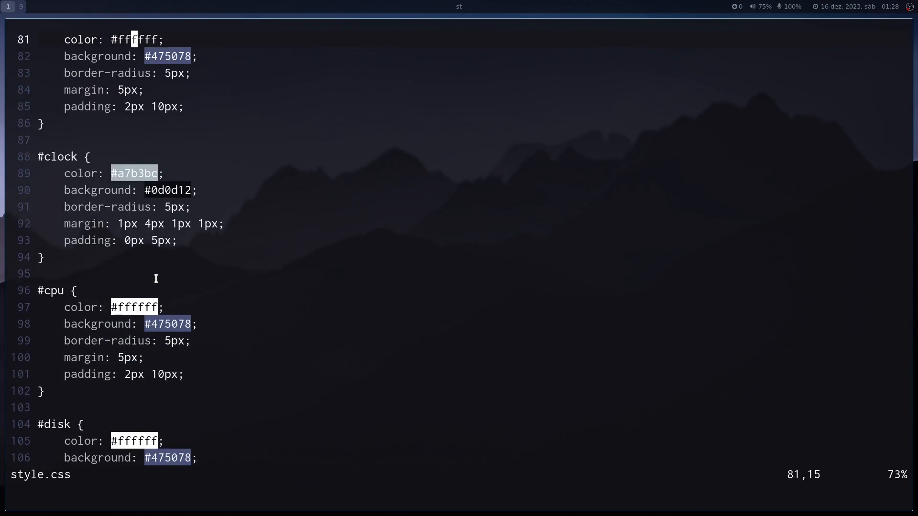
pyautogui.press('k')
pyautogui.press('k')
pyautogui.press('k')
pyautogui.press('k')
pyautogui.press('k')
pyautogui.press('k')
pyautogui.press('k')
pyautogui.press('k')
pyautogui.press('k')
pyautogui.press('k')
pyautogui.press('k')
pyautogui.press('k')
pyautogui.press('k')
pyautogui.press('k')
pyautogui.press('k')
pyautogui.press('k')
pyautogui.press('k')
pyautogui.press('k')
pyautogui.press('k')
pyautogui.press('k')
pyautogui.press('j')
pyautogui.press('k')
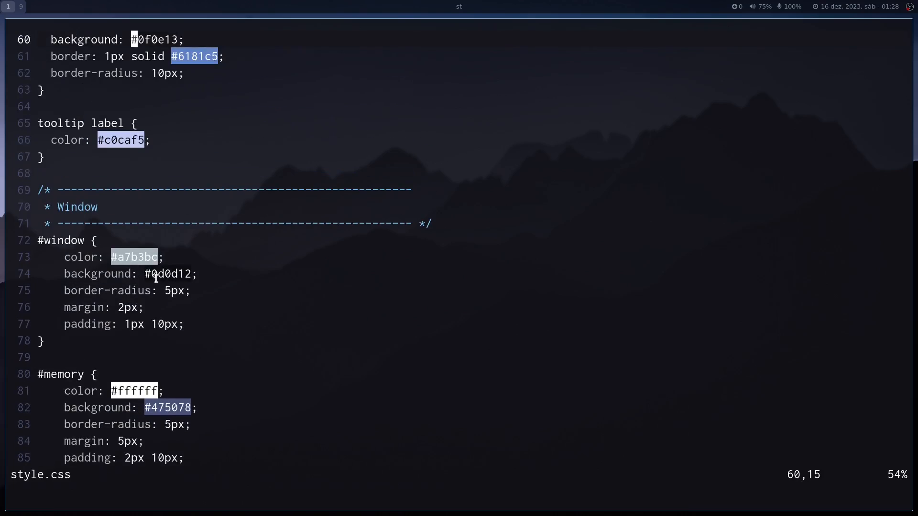
pyautogui.press('k')
pyautogui.press('k')
pyautogui.press('k')
pyautogui.press('k')
pyautogui.press('k')
pyautogui.press('k')
pyautogui.press('k')
pyautogui.press('k')
pyautogui.press('k')
pyautogui.press('k')
pyautogui.press('k')
pyautogui.press('k')
pyautogui.press('k')
pyautogui.press('k')
pyautogui.press('k')
pyautogui.press('k')
pyautogui.press('k')
pyautogui.press('k')
pyautogui.press('k')
pyautogui.press('k')
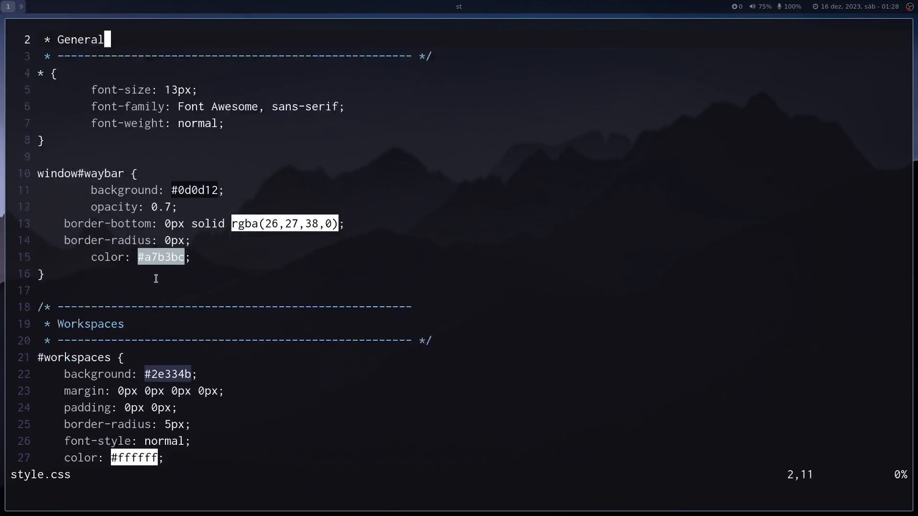
pyautogui.press('k')
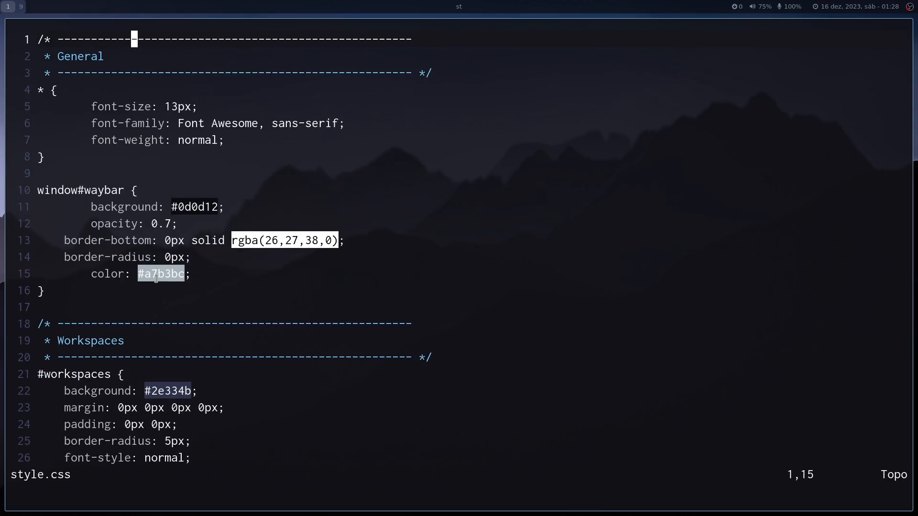
# Quit style.css, clear the terminal output and close the terminal window.
pyautogui.write(':q')
pyautogui.press('Return')
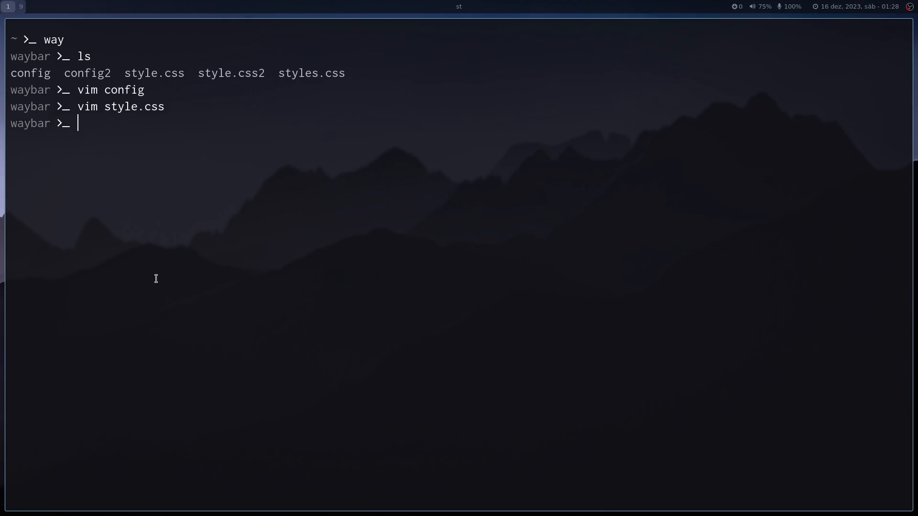
pyautogui.hotkey('ctrl', 'l')
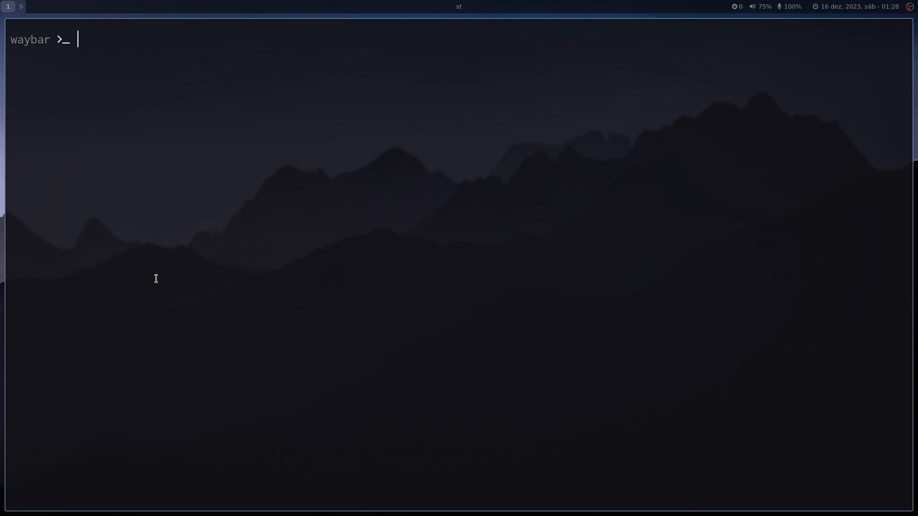
pyautogui.press('super+q')
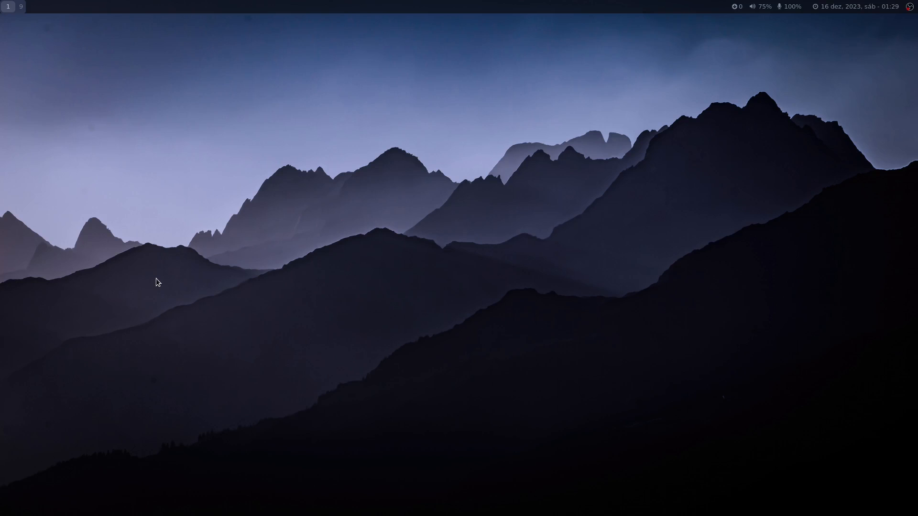
# Open a new st terminal and run the fetch command to display the system information.
pyautogui.press('super+Return')
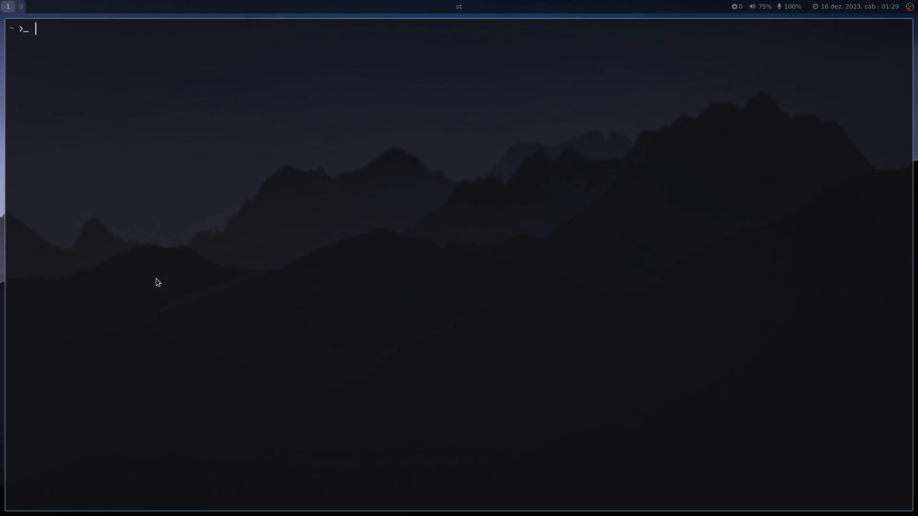
pyautogui.write('fetch')
pyautogui.press('Return')
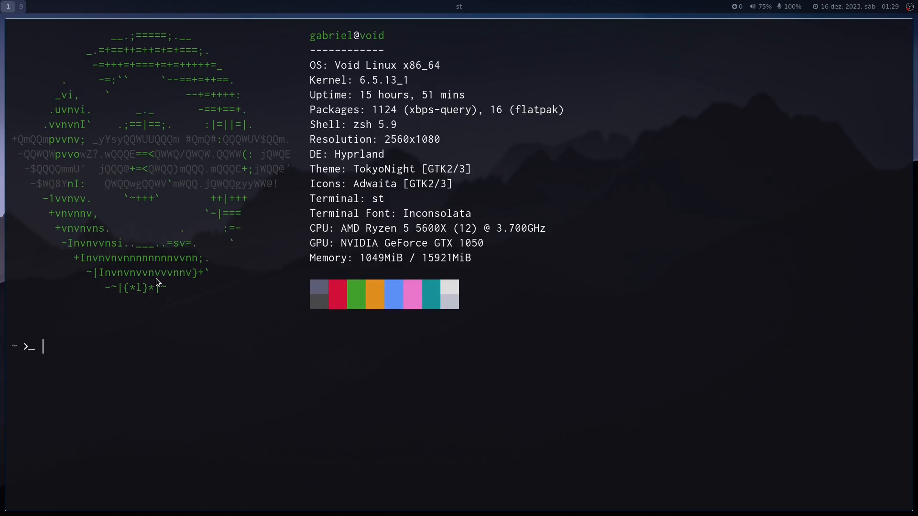